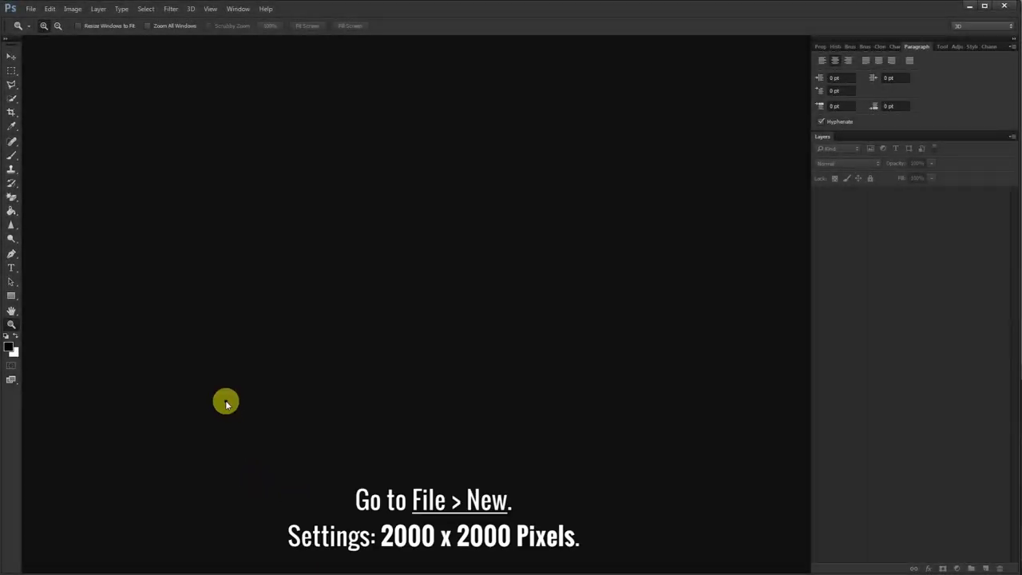
# Start a new 2000 × 2000 pixel document with a white background from File > New
pyautogui.click(34, 10)
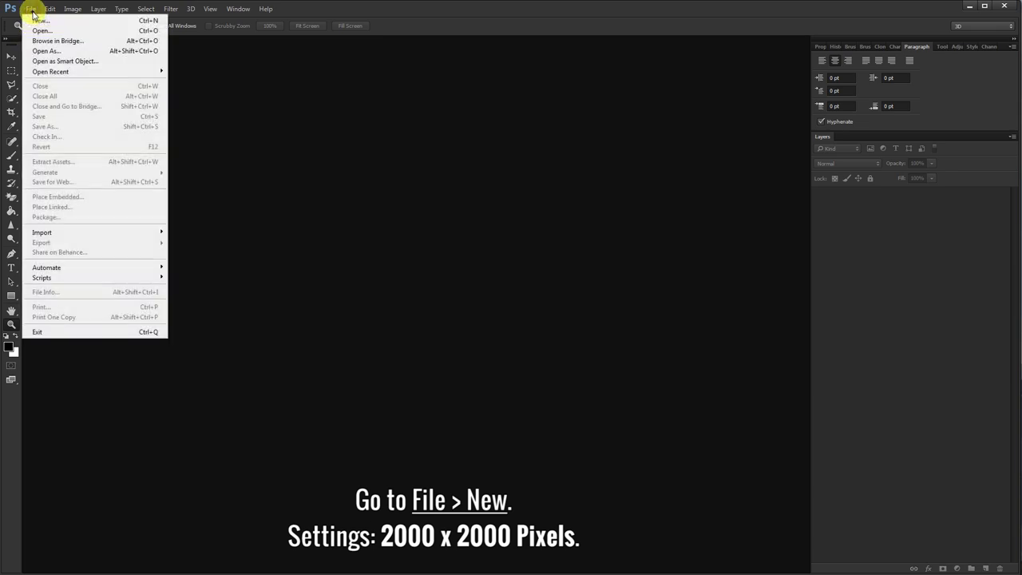
pyautogui.click(77, 24)
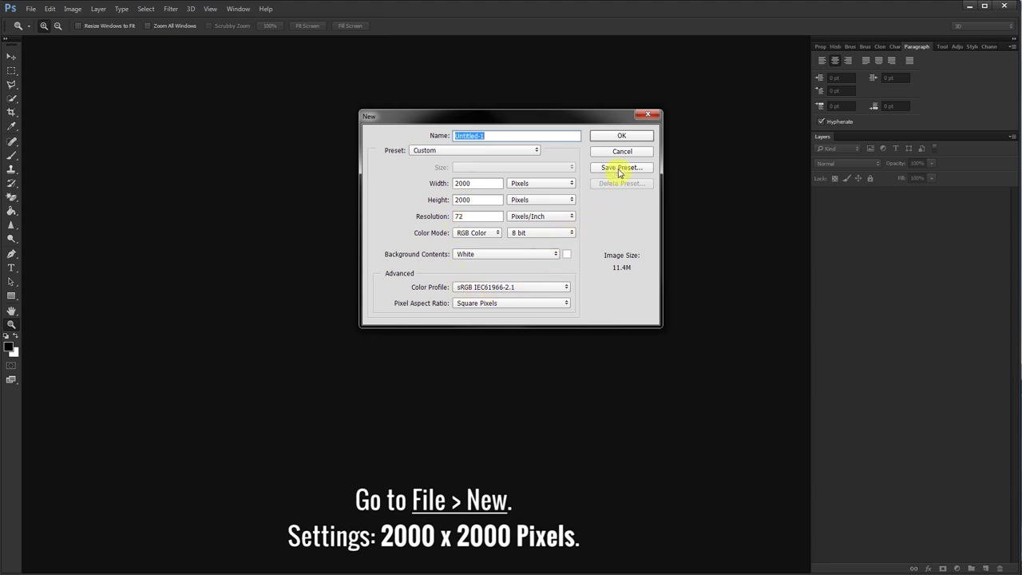
pyautogui.click(628, 140)
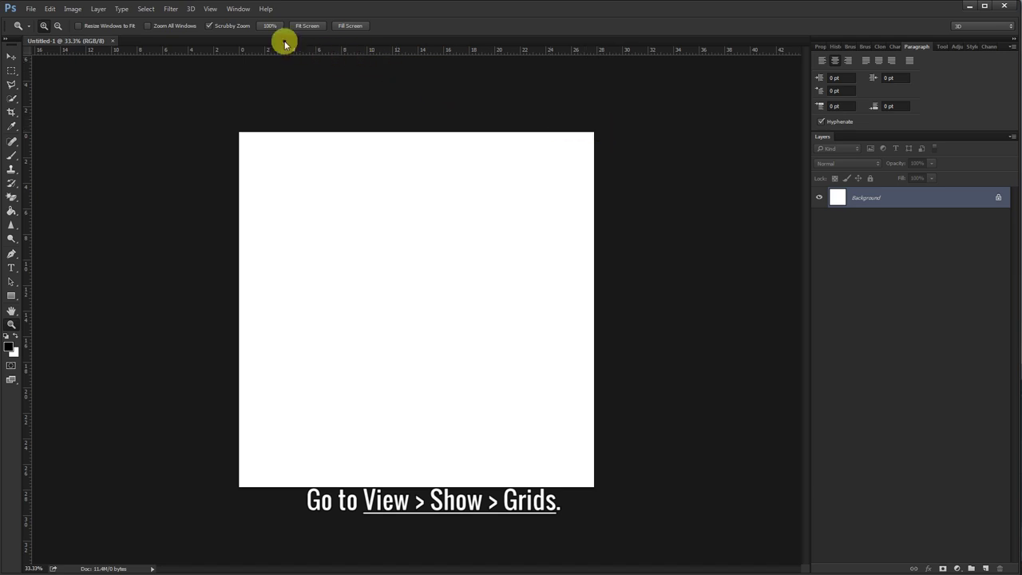
pyautogui.click(211, 10)
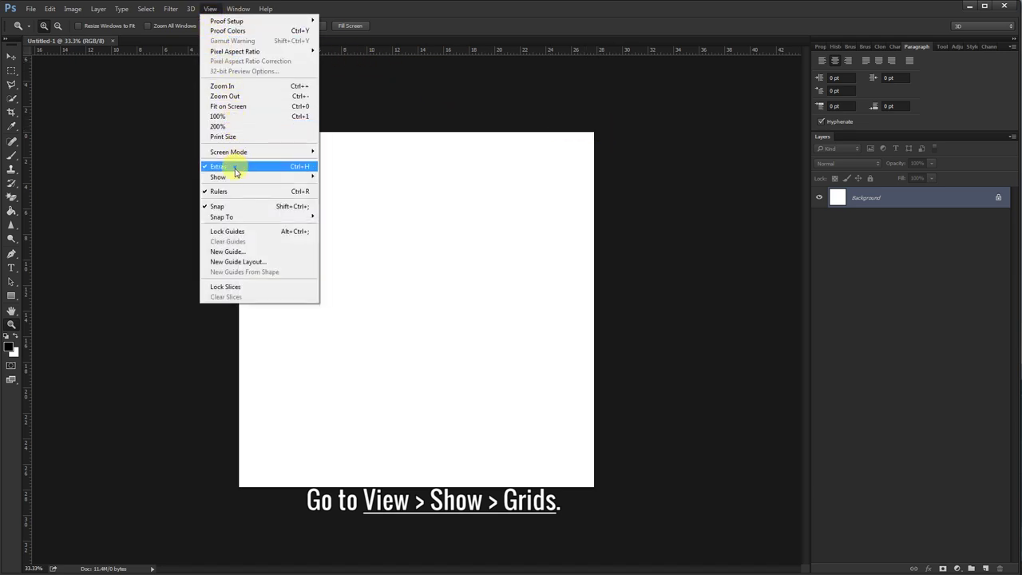
pyautogui.moveTo(218, 176)
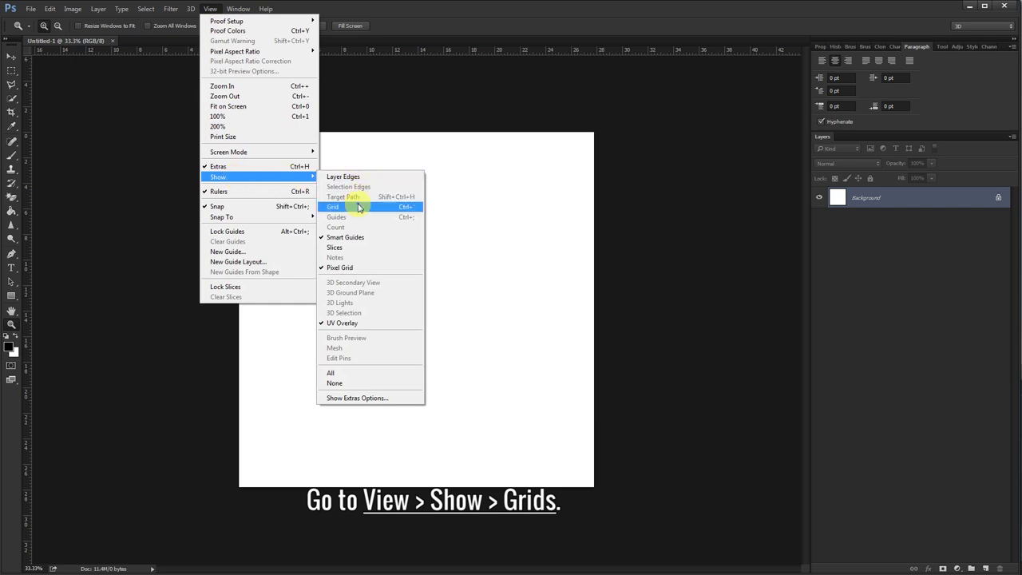
# Turn on the canvas grid and set gridlines every 50 pixels with 1 subdivision
pyautogui.click(372, 207)
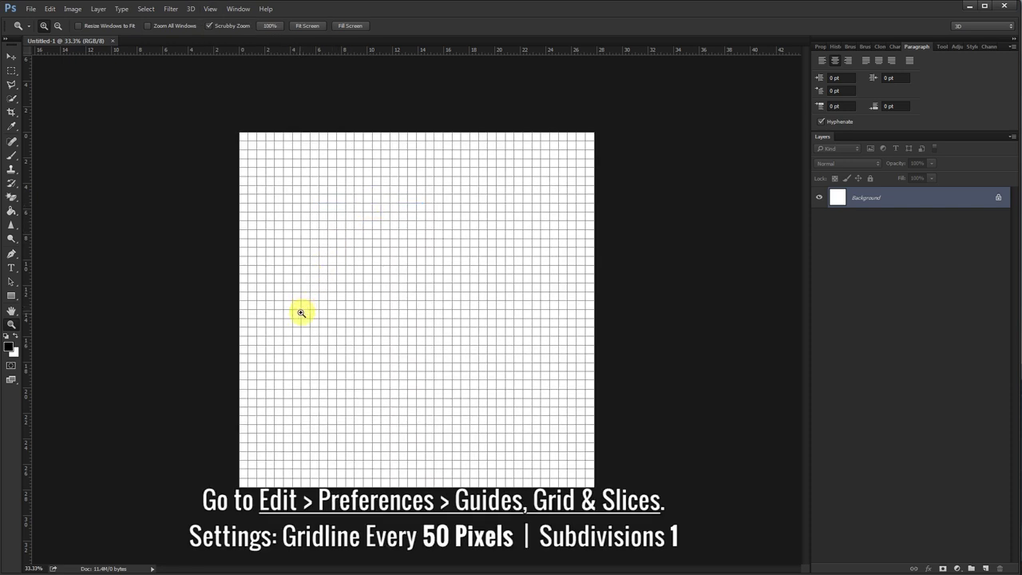
pyautogui.click(50, 9)
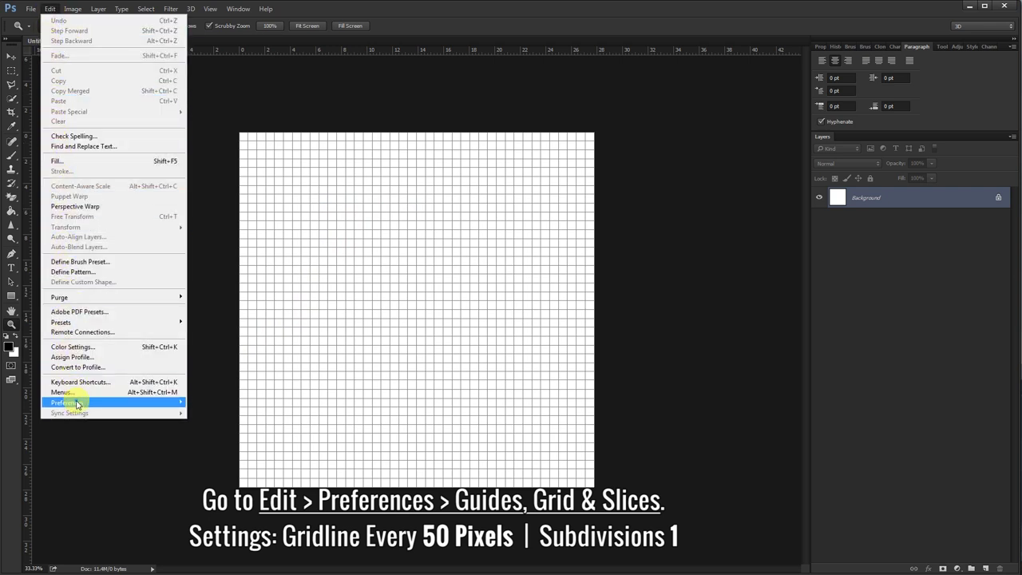
pyautogui.moveTo(68, 402)
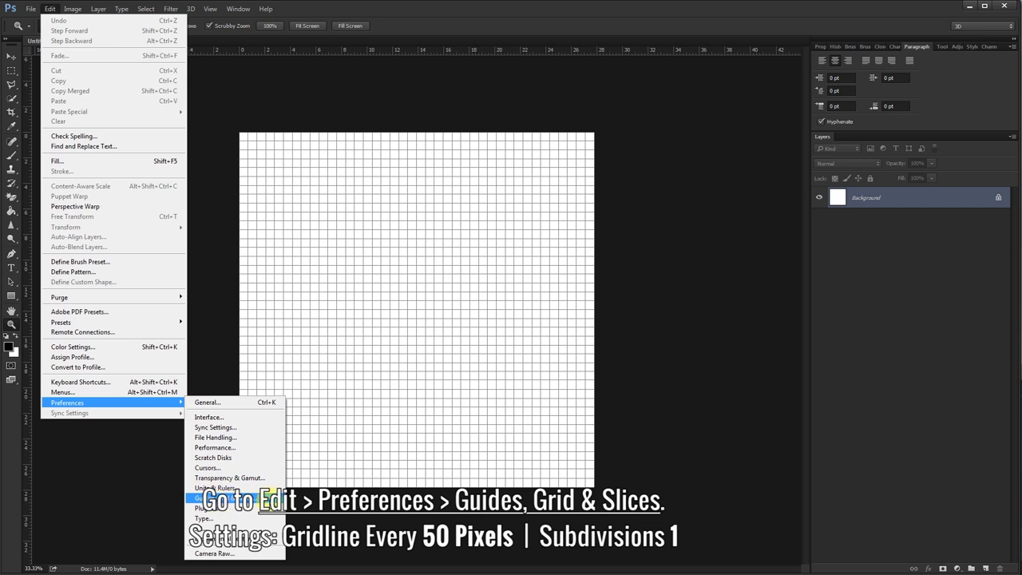
pyautogui.click(269, 498)
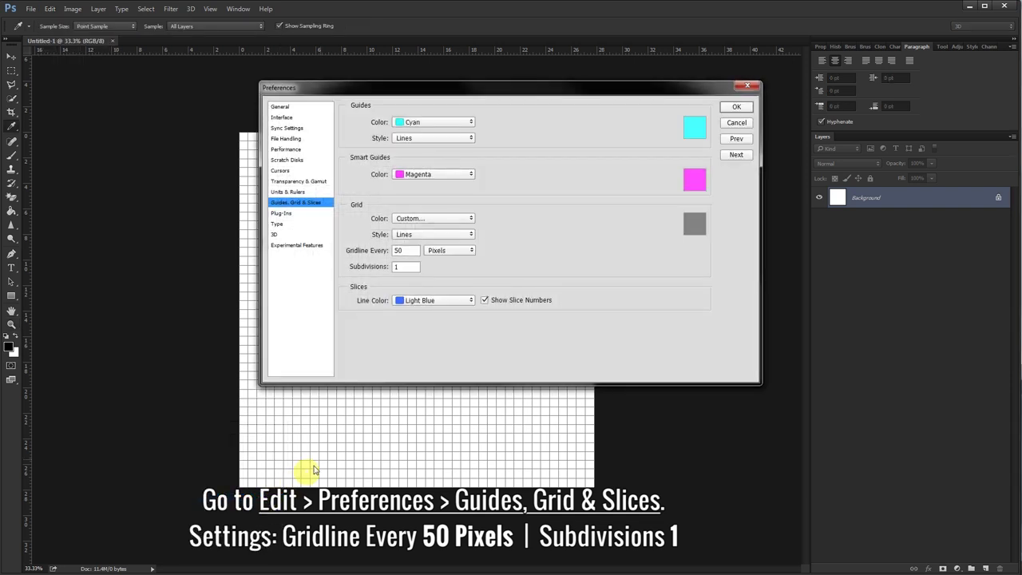
pyautogui.click(472, 252)
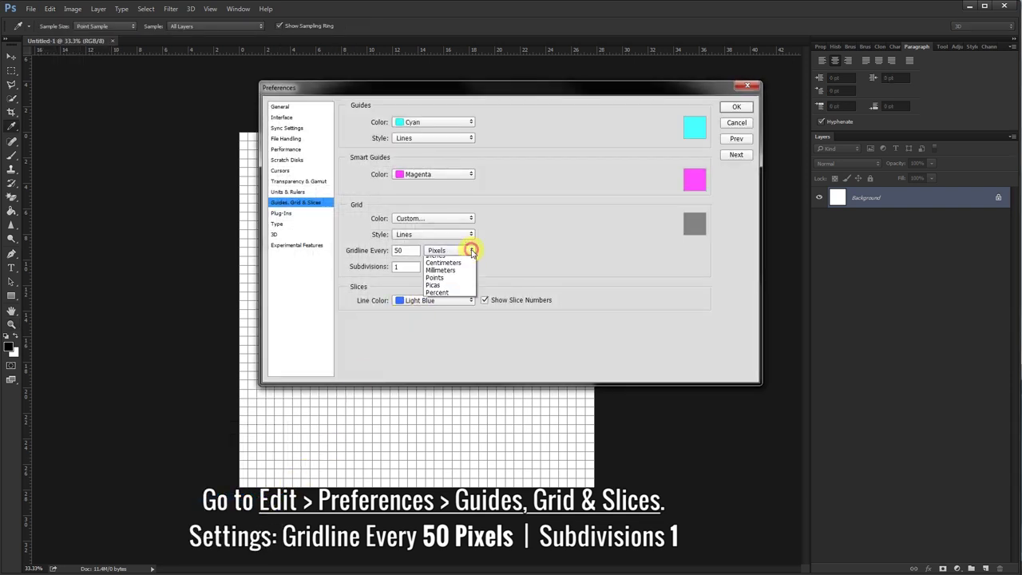
pyautogui.click(466, 261)
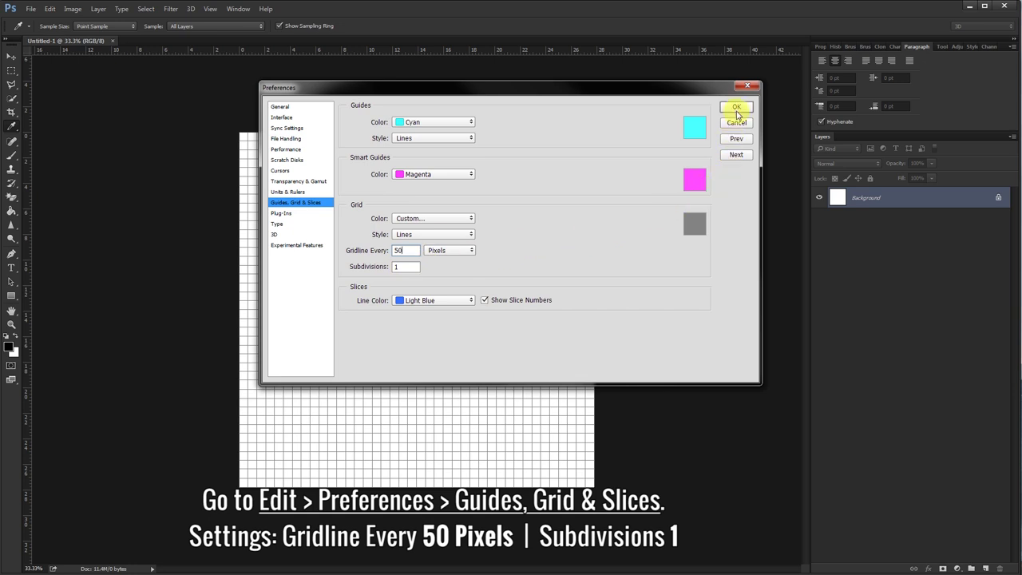
pyautogui.click(736, 109)
pyautogui.press('z')
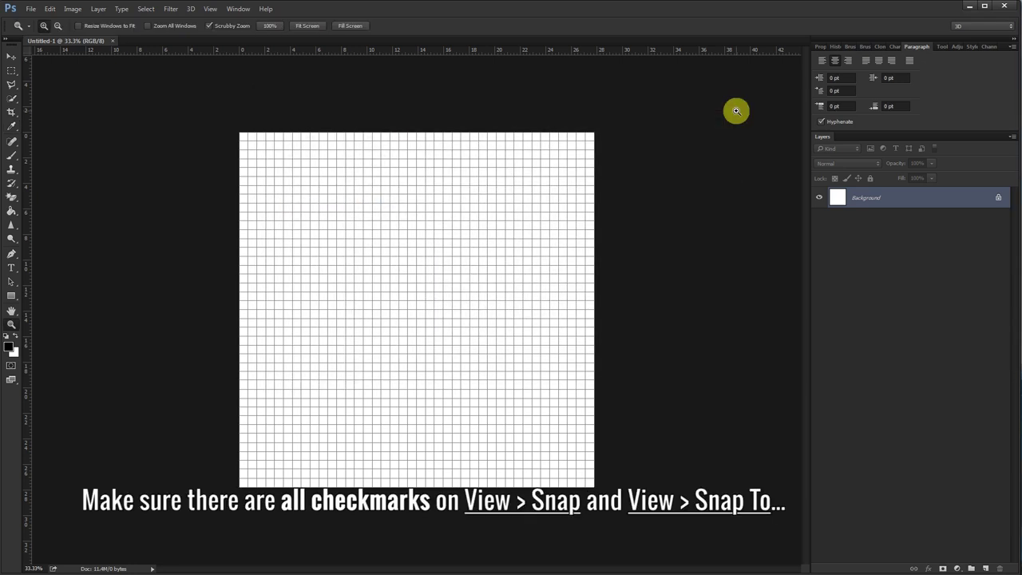
# Confirm snapping is on and add a vertical guide at the 50% position
pyautogui.click(211, 10)
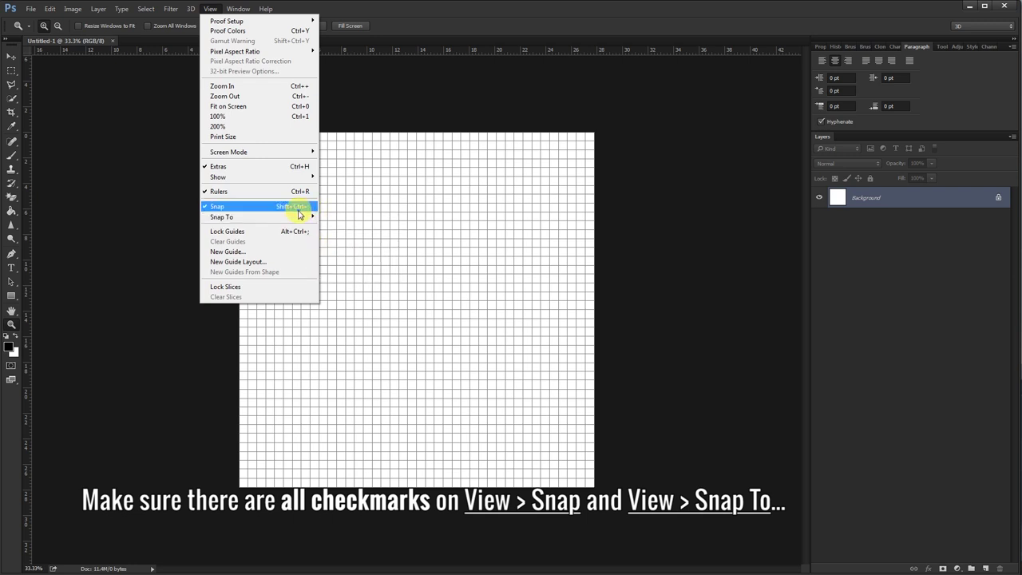
pyautogui.click(396, 100)
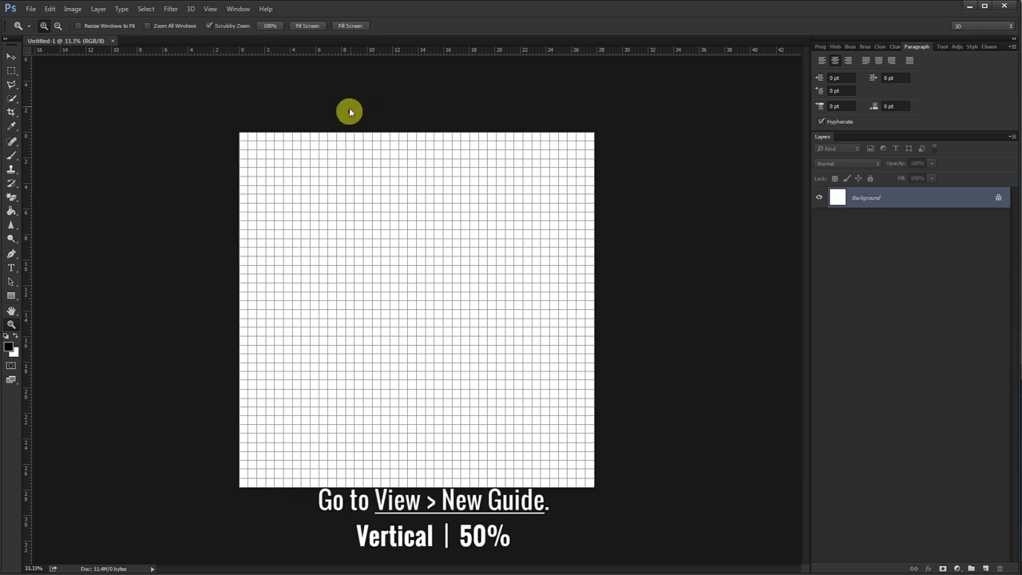
pyautogui.click(210, 8)
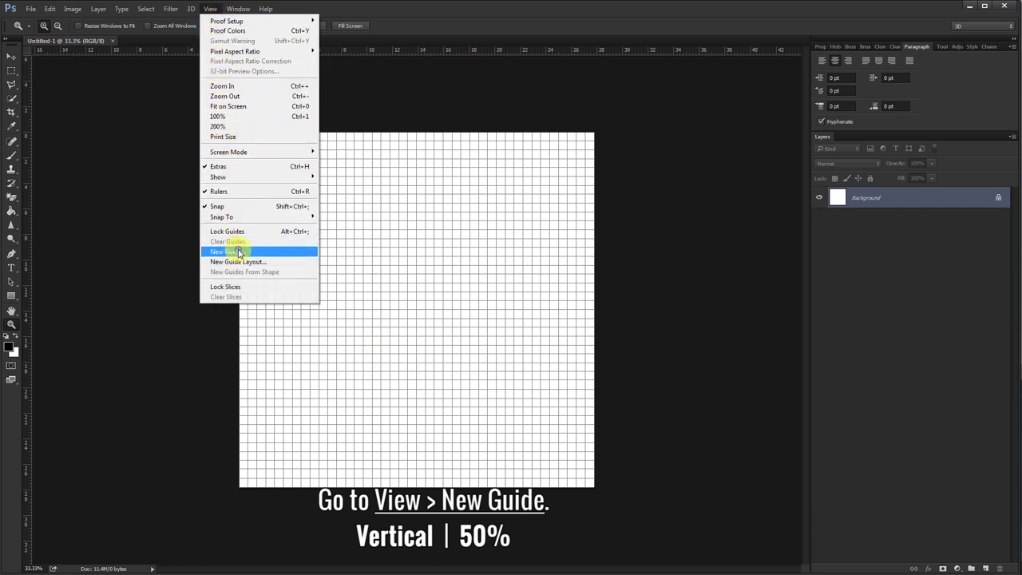
pyautogui.click(270, 253)
pyautogui.write('50')
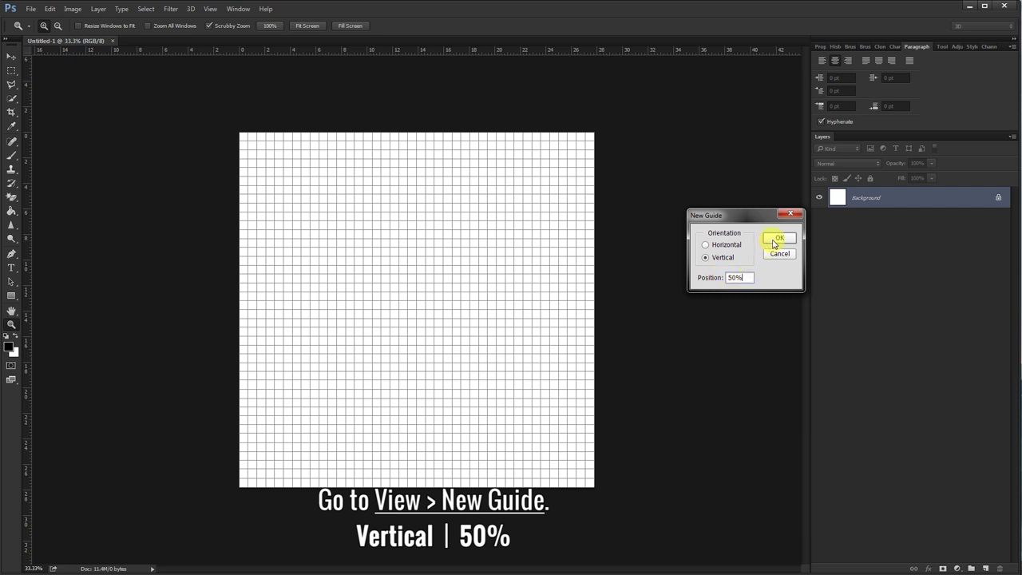
pyautogui.click(774, 240)
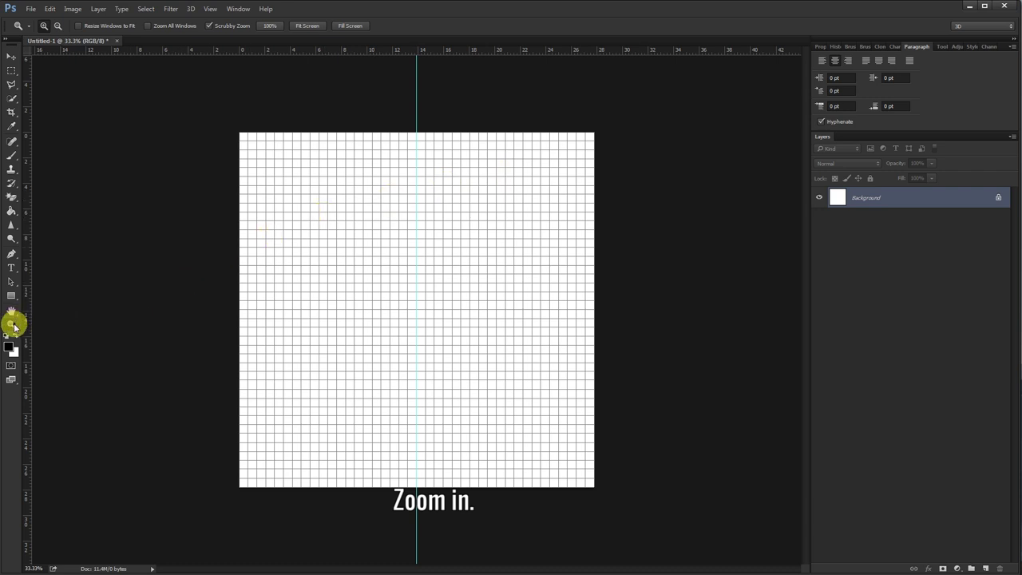
pyautogui.rightClick(353, 298)
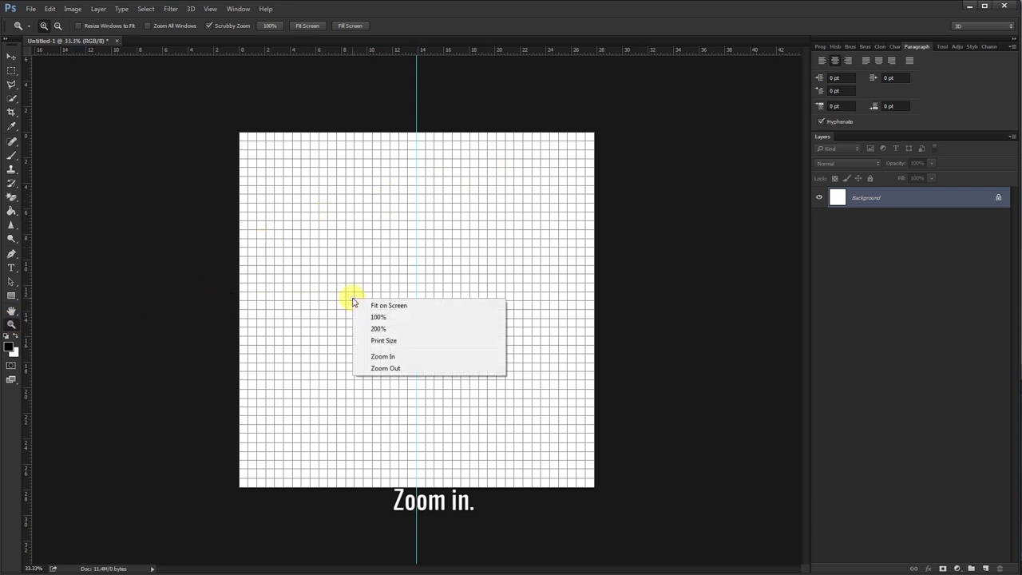
# Zoom in, select the Custom Shape Tool and set the foreground colour to light blue
pyautogui.click(397, 305)
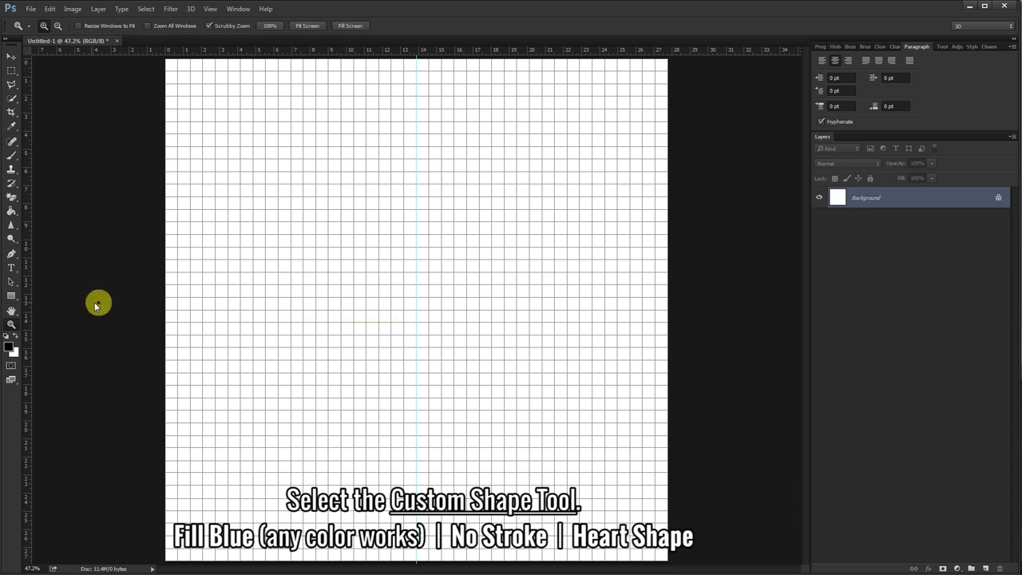
pyautogui.click(18, 298)
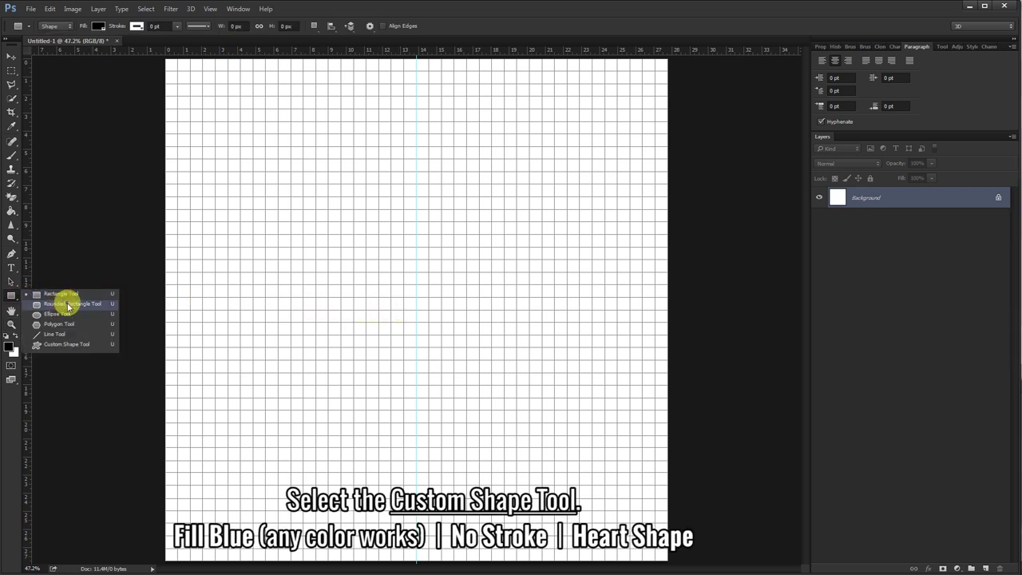
pyautogui.click(106, 348)
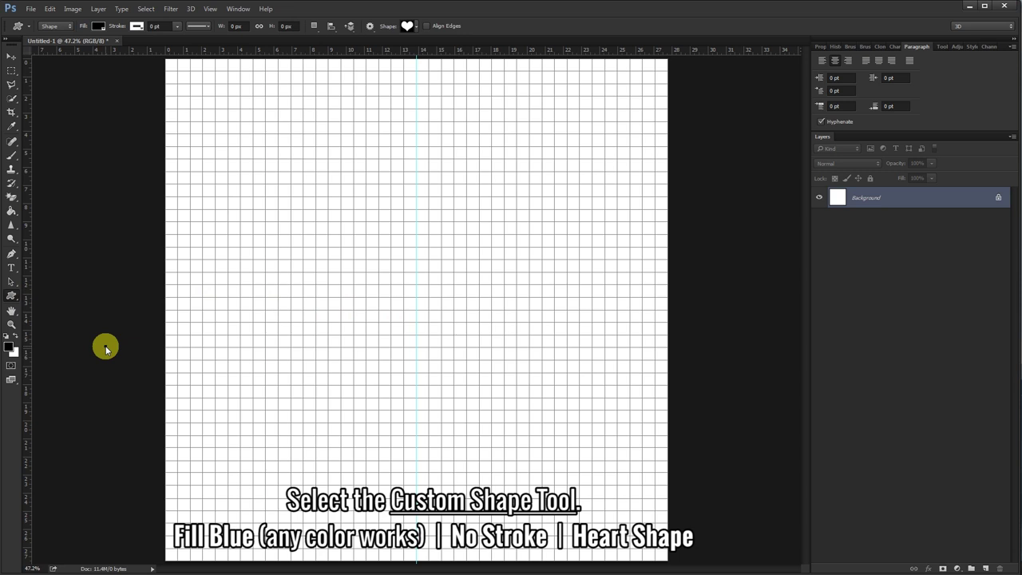
pyautogui.click(8, 344)
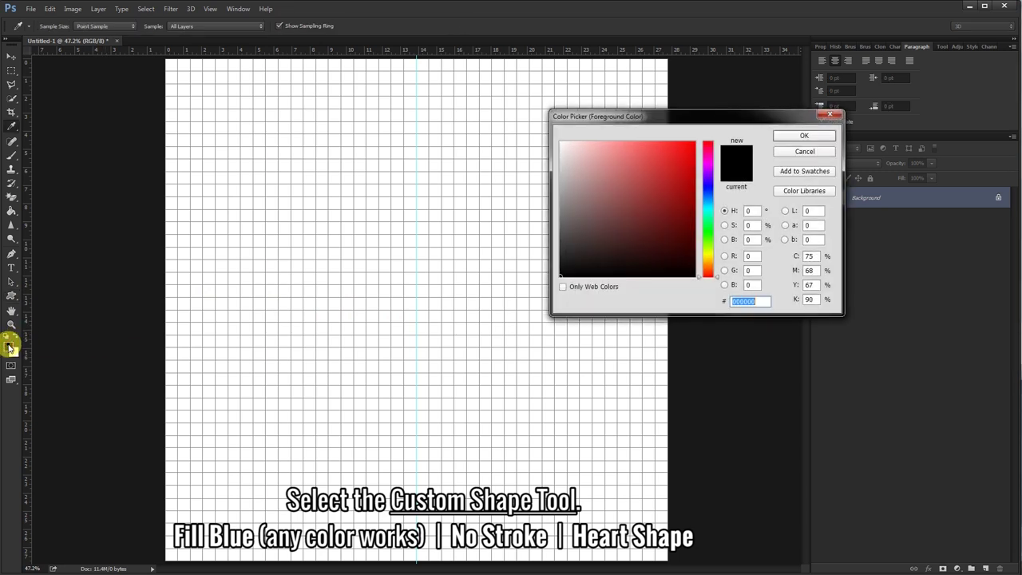
pyautogui.click(707, 197)
pyautogui.moveTo(656, 178); pyautogui.dragTo(619, 142)
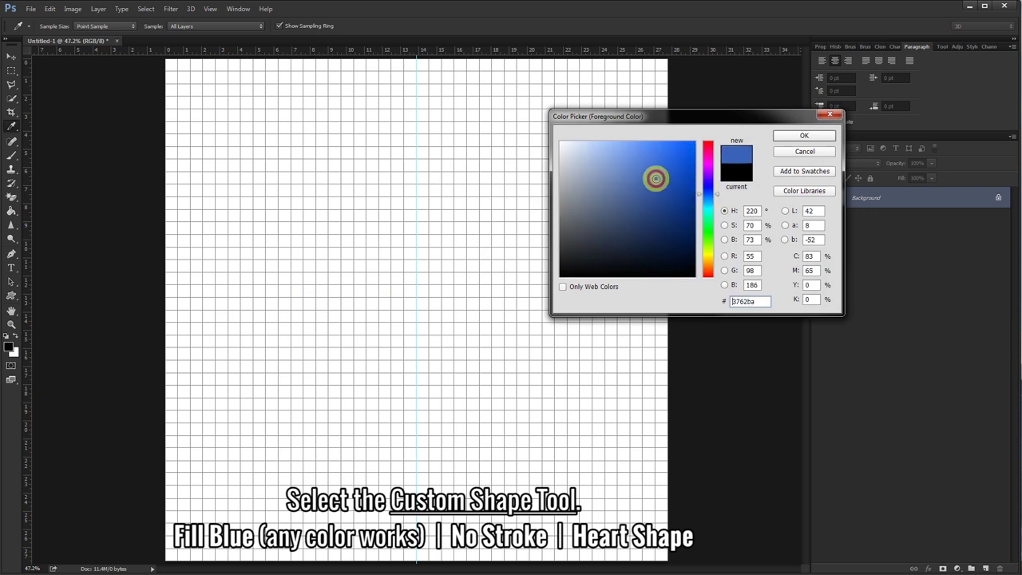
pyautogui.click(784, 140)
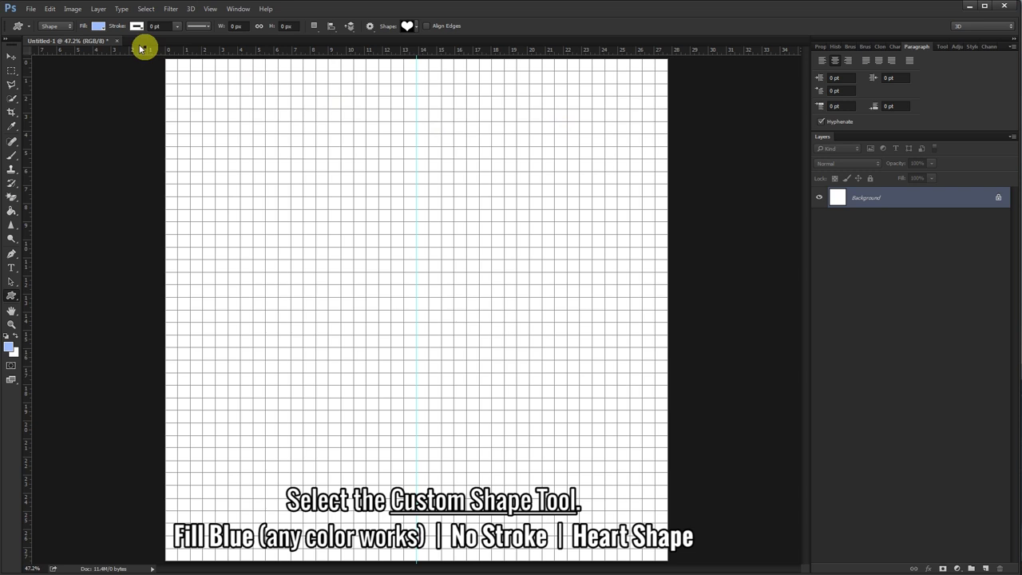
# Keep the light blue fill, set the stroke to no colour, and pick the heart shape
pyautogui.click(101, 29)
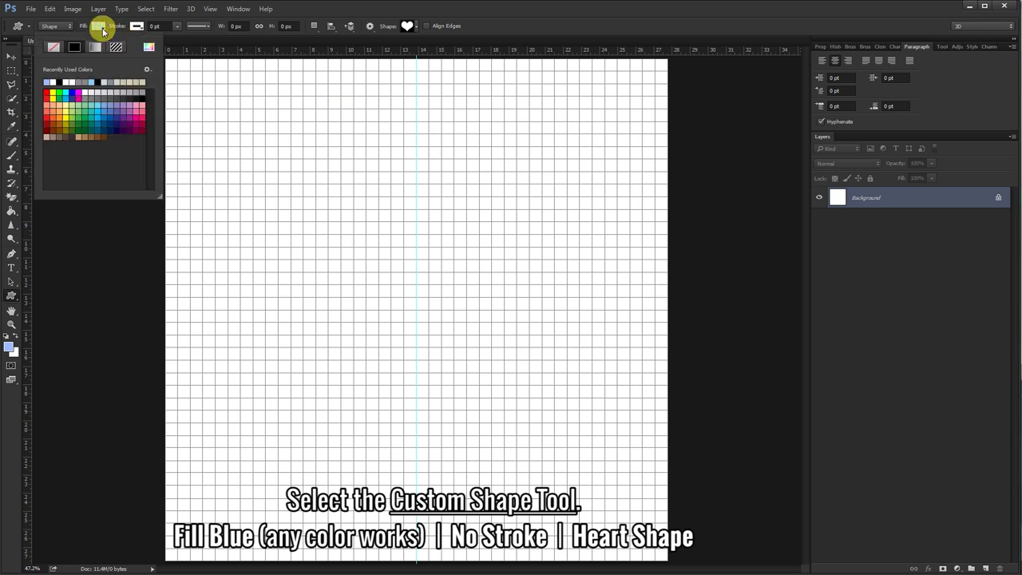
pyautogui.click(103, 29)
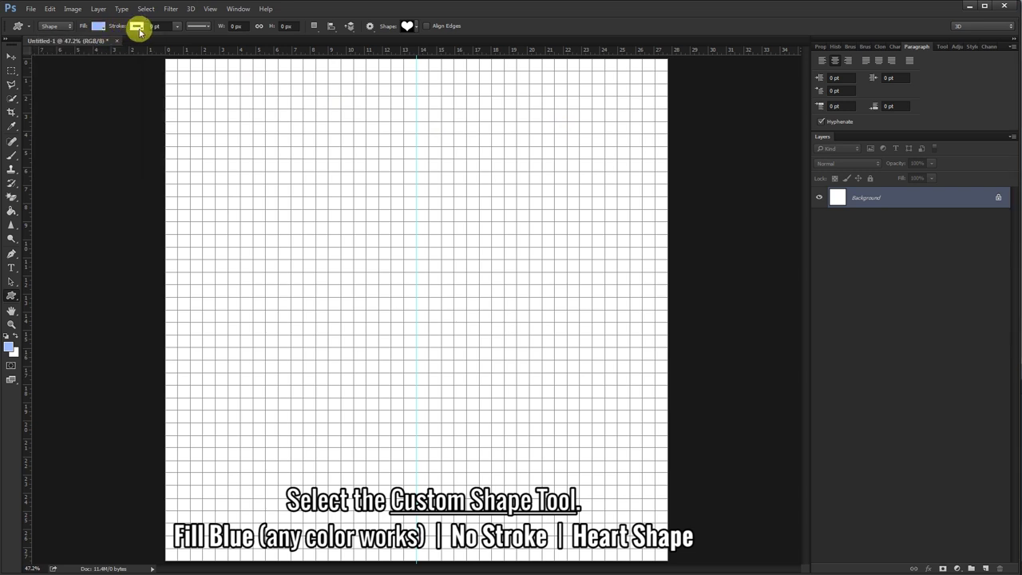
pyautogui.click(137, 27)
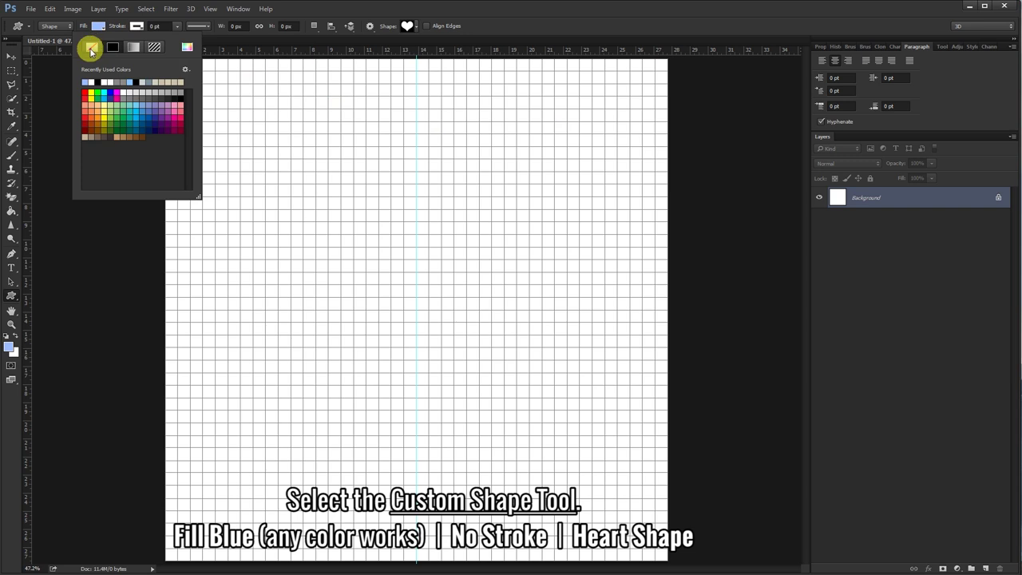
pyautogui.click(315, 10)
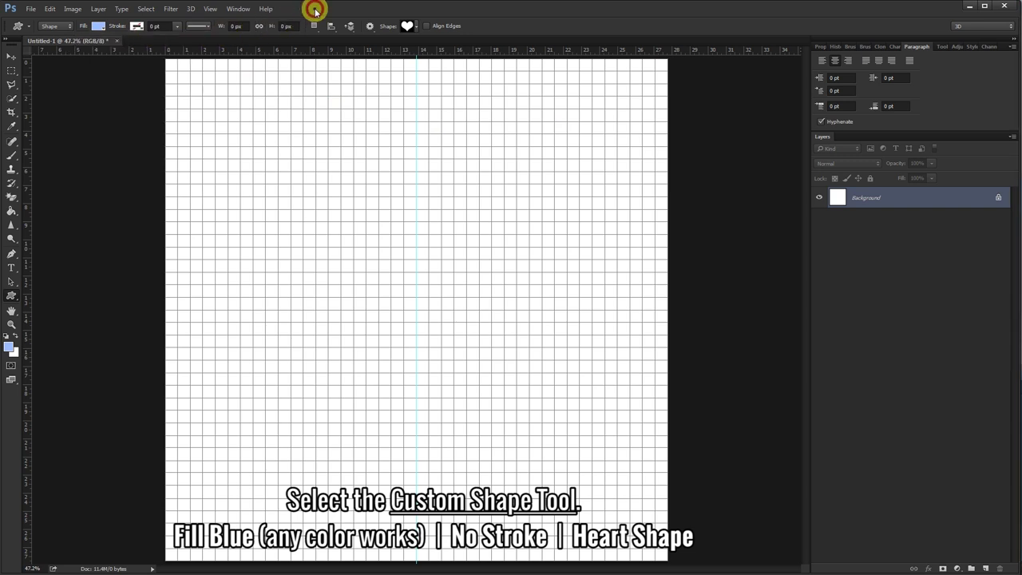
pyautogui.click(416, 28)
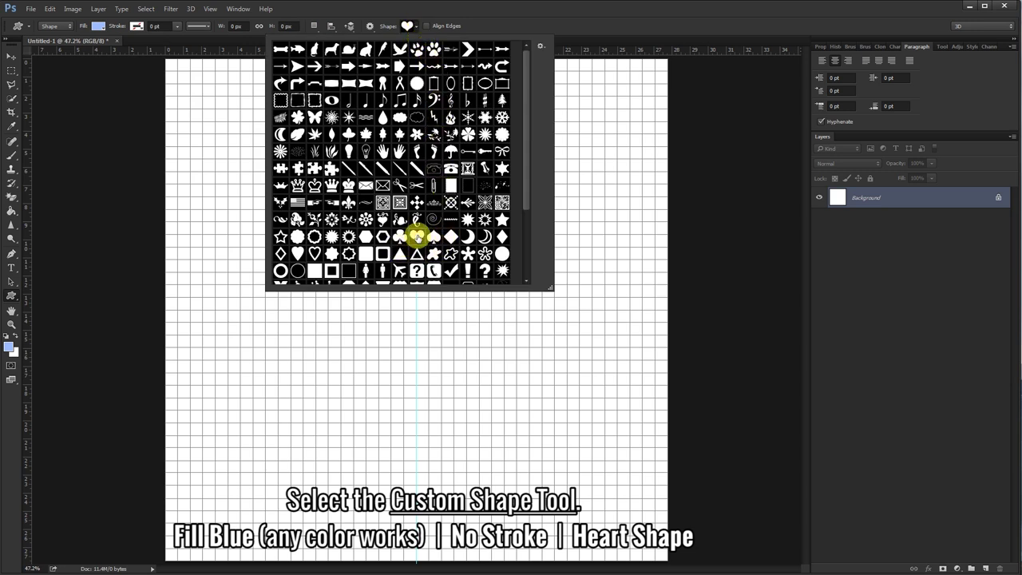
pyautogui.click(516, 11)
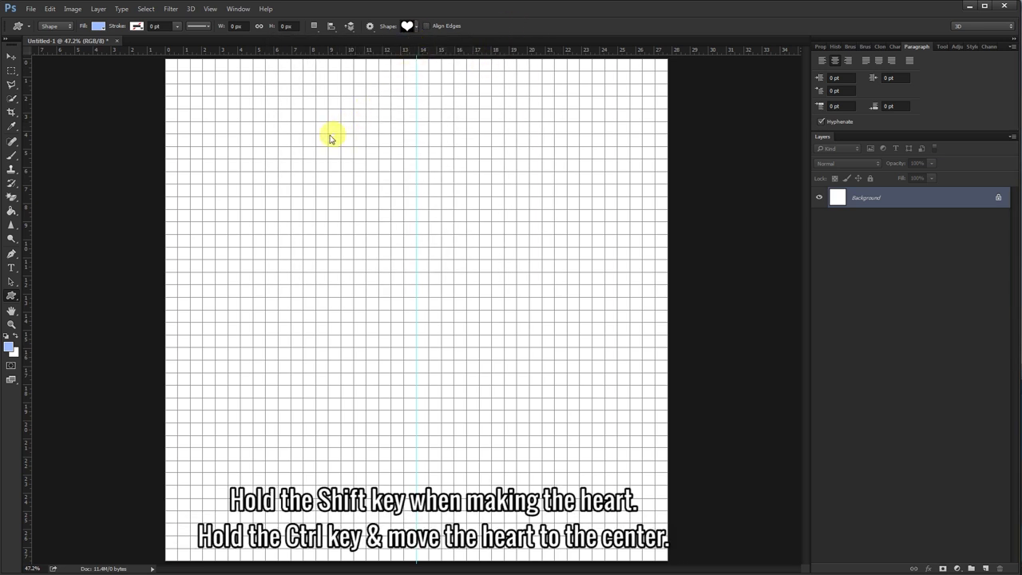
# Draw a large light blue heart filling most of the canvas, centred on the guide
pyautogui.moveTo(215, 123); pyautogui.dragTo(631, 472)
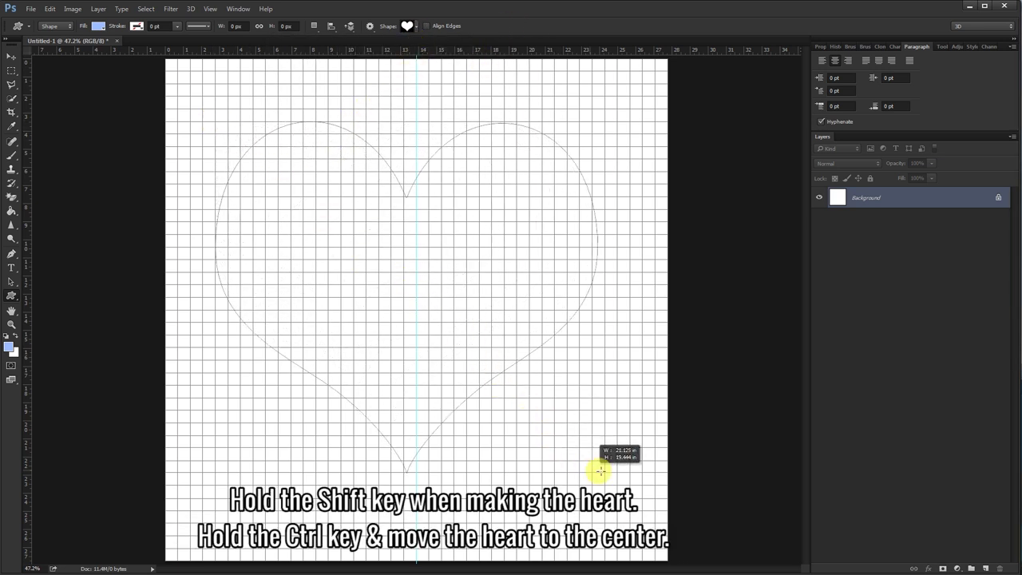
pyautogui.moveTo(632, 472)
pyautogui.mouseDown()
pyautogui.moveTo(656, 491)
pyautogui.moveTo(649, 485)
pyautogui.mouseUp()
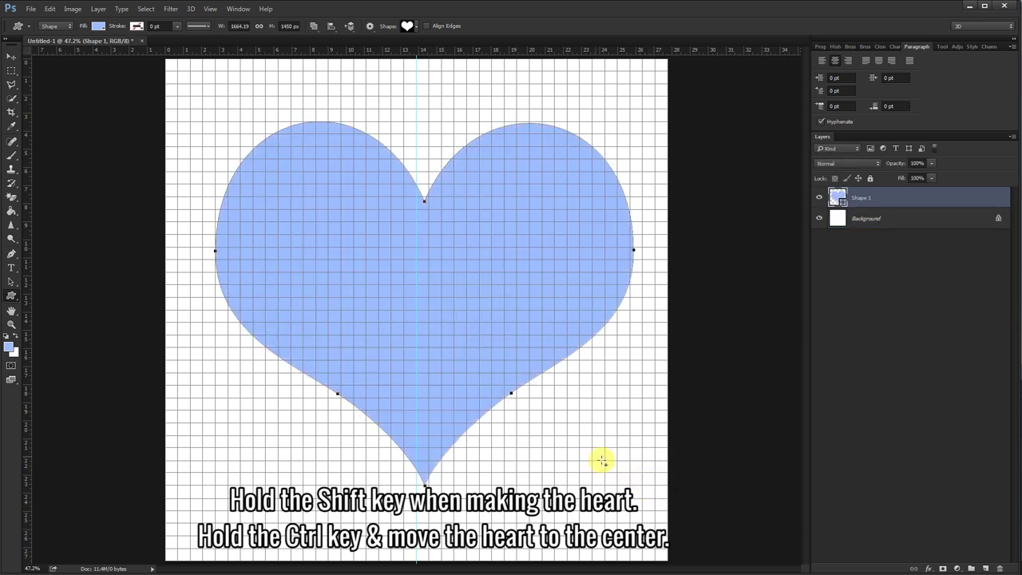
pyautogui.moveTo(444, 282); pyautogui.dragTo(432, 279)
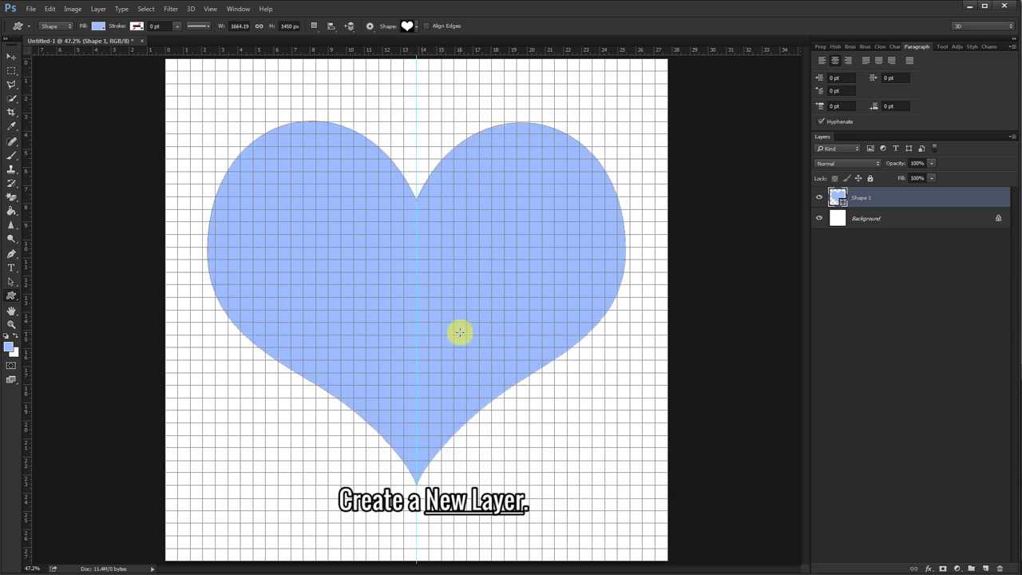
# Add a new layer, choose the Rectangle Tool and set its fill to light grey
pyautogui.click(985, 566)
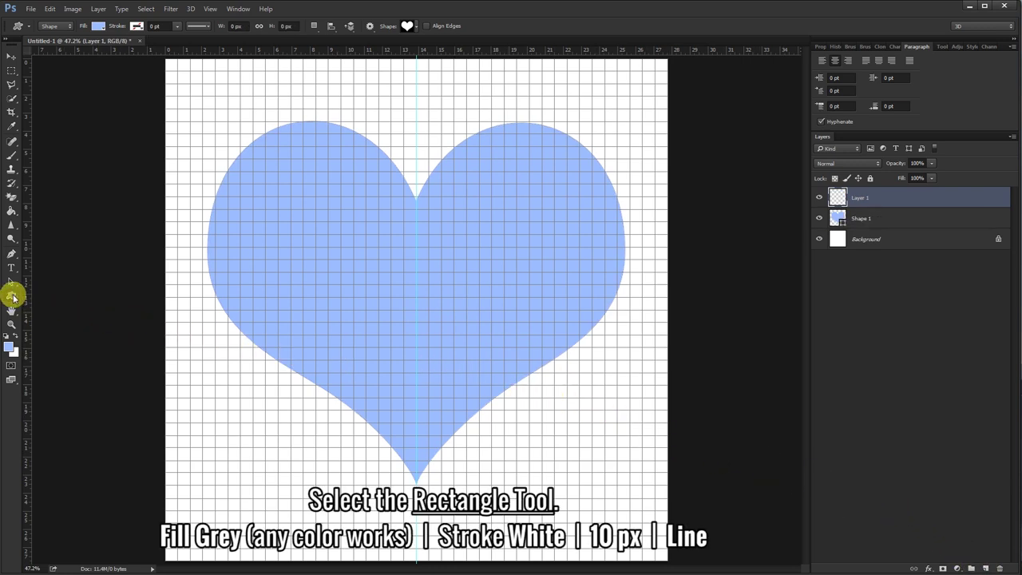
pyautogui.rightClick(13, 297)
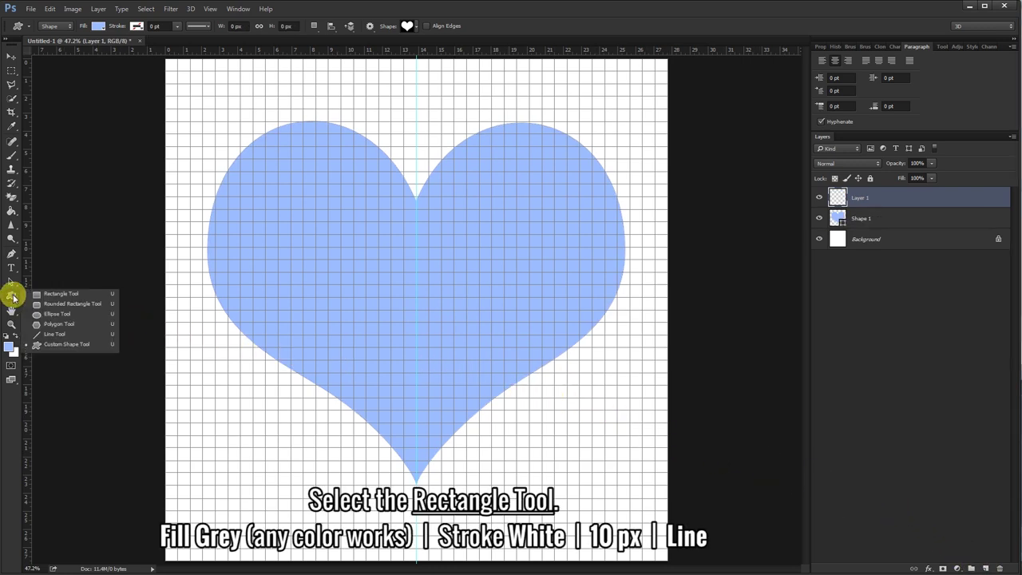
pyautogui.click(93, 296)
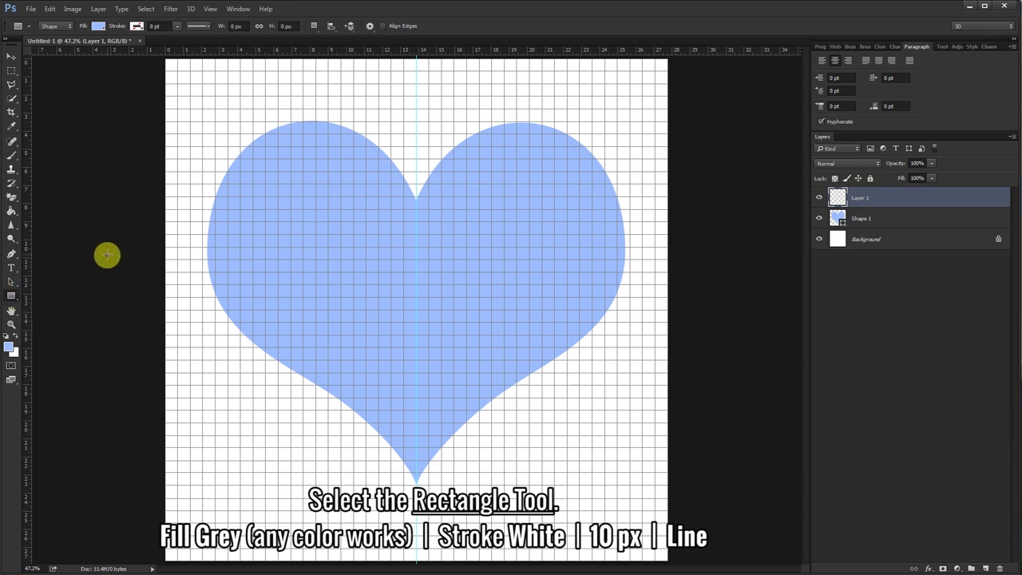
pyautogui.click(98, 26)
pyautogui.click(149, 46)
pyautogui.moveTo(566, 178); pyautogui.dragTo(547, 203)
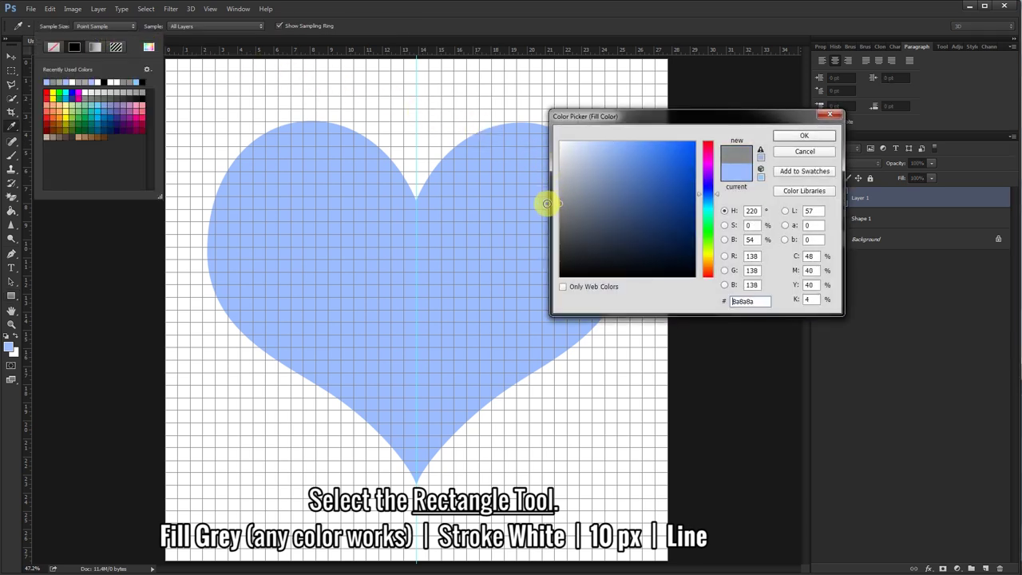
pyautogui.moveTo(621, 117); pyautogui.dragTo(260, 69)
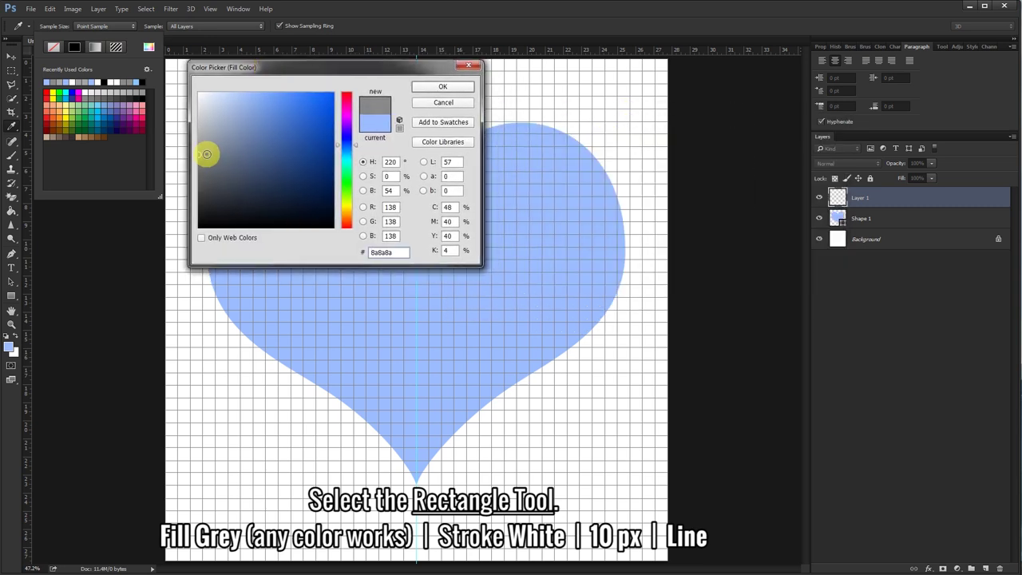
pyautogui.moveTo(197, 158); pyautogui.dragTo(192, 145)
pyautogui.click(435, 88)
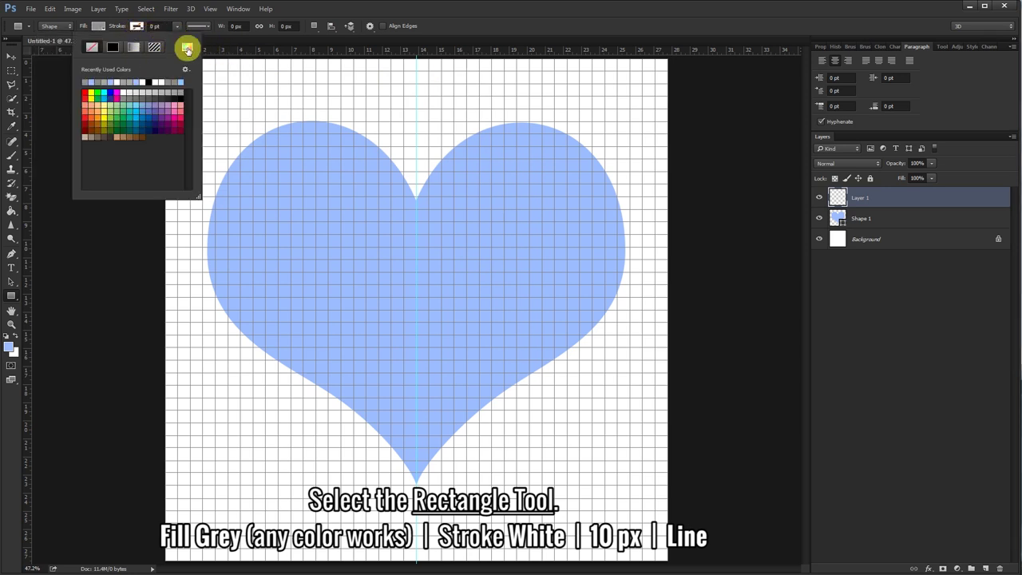
# Give the rectangle a solid white 10 pt stroke
pyautogui.click(186, 46)
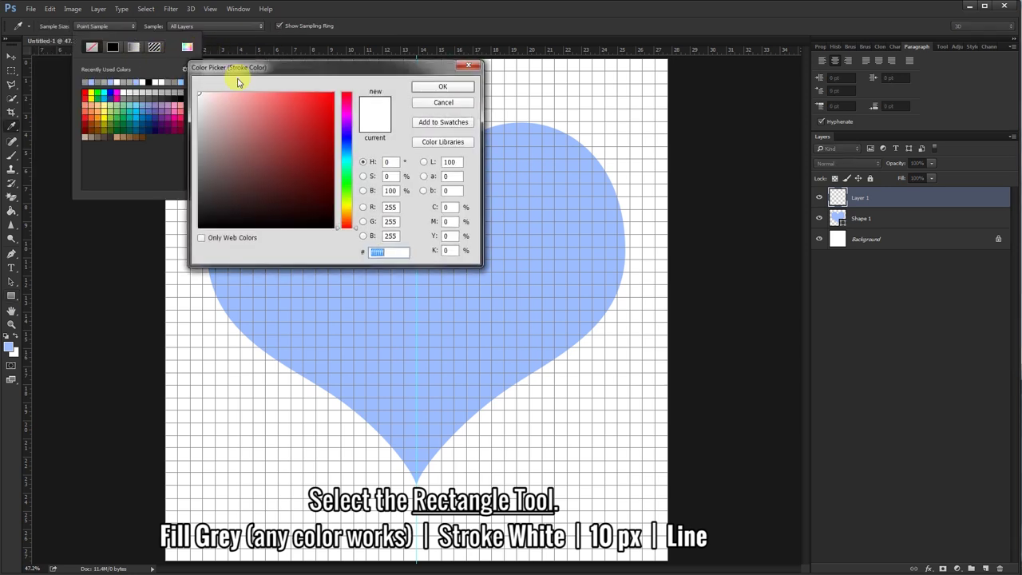
pyautogui.click(425, 88)
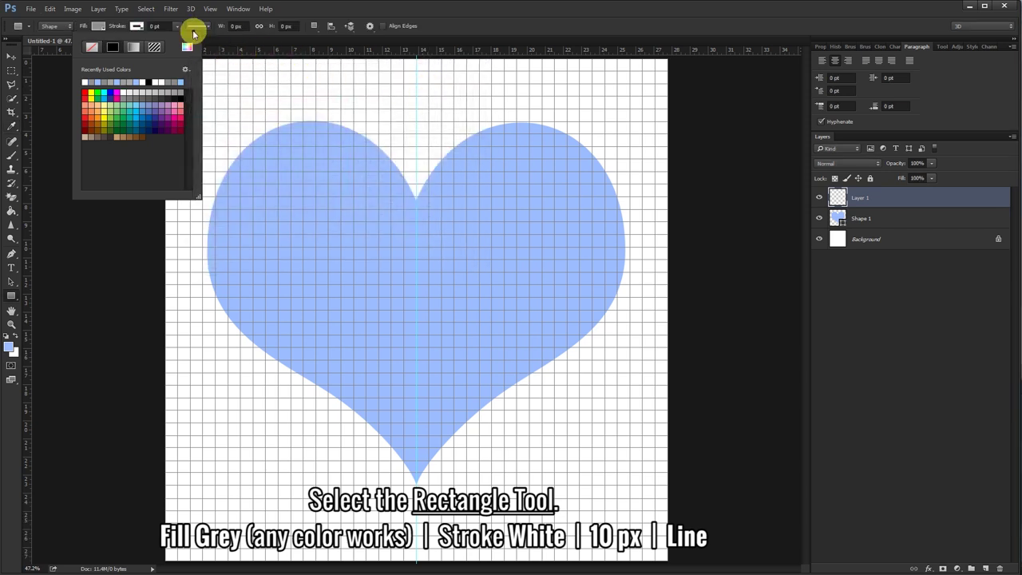
pyautogui.click(177, 29)
pyautogui.click(157, 28)
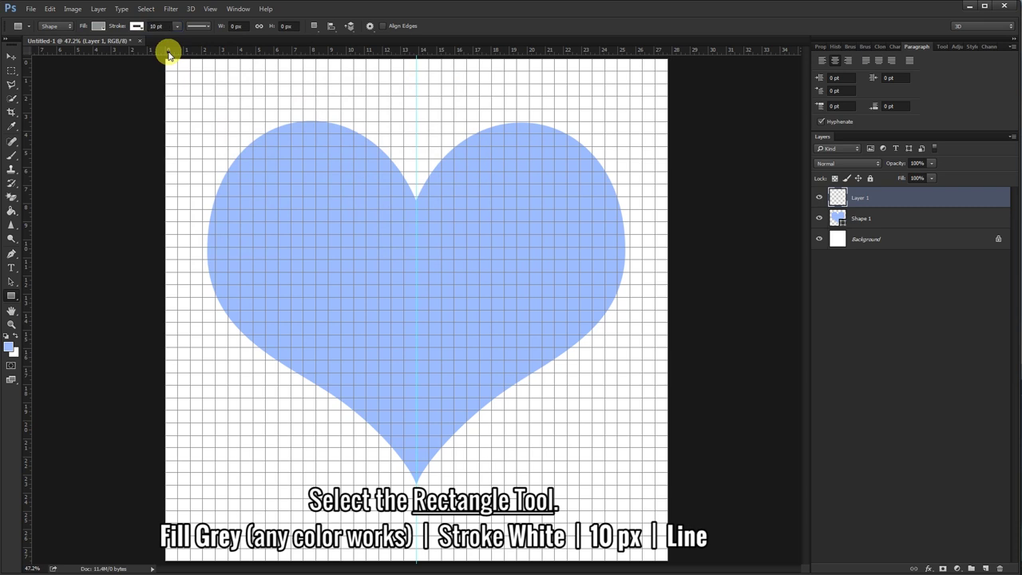
pyautogui.click(206, 27)
pyautogui.click(205, 60)
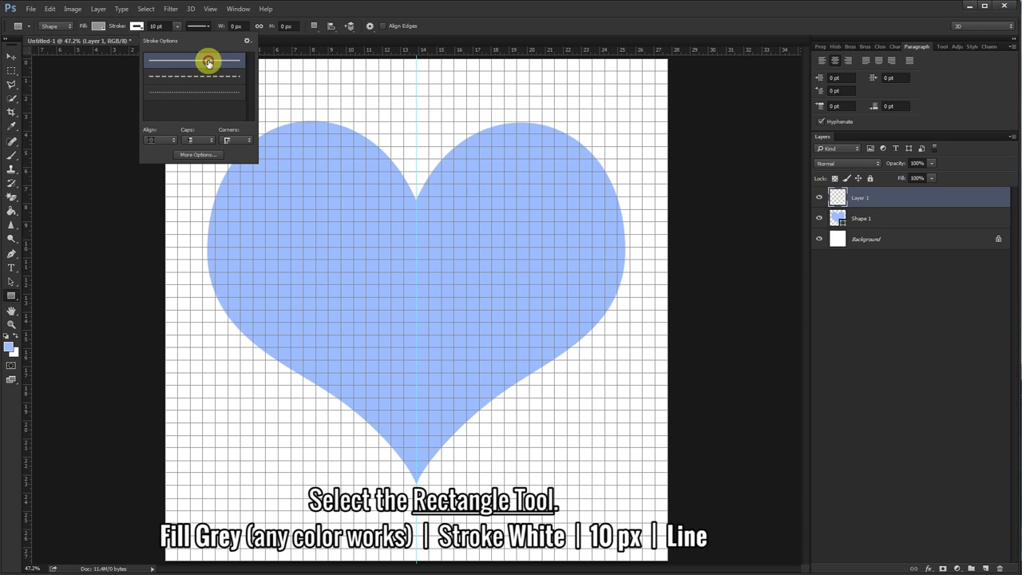
pyautogui.click(335, 8)
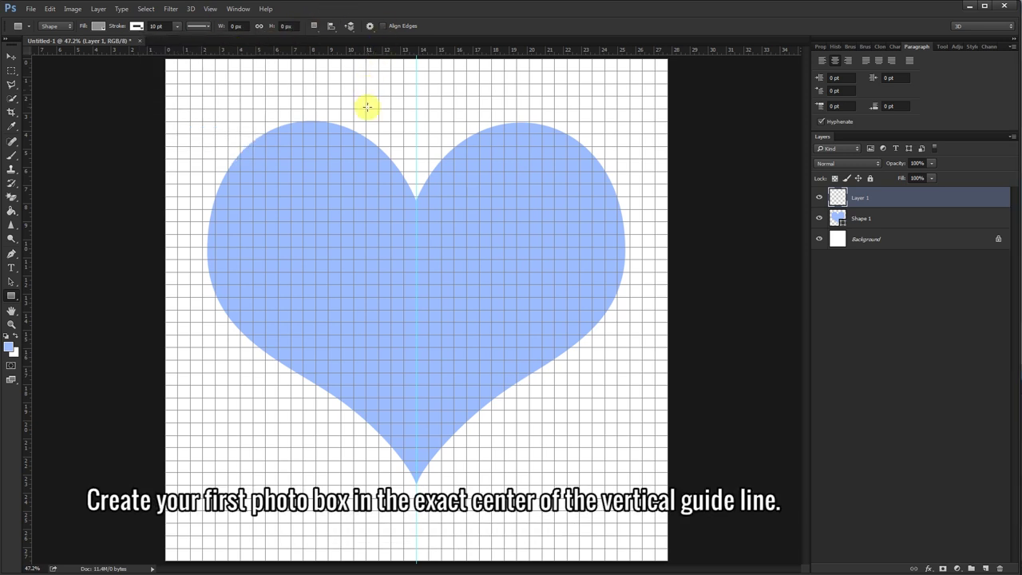
# Draw a grey box centred on the vertical guide and duplicate its layer
pyautogui.moveTo(354, 261); pyautogui.dragTo(482, 327)
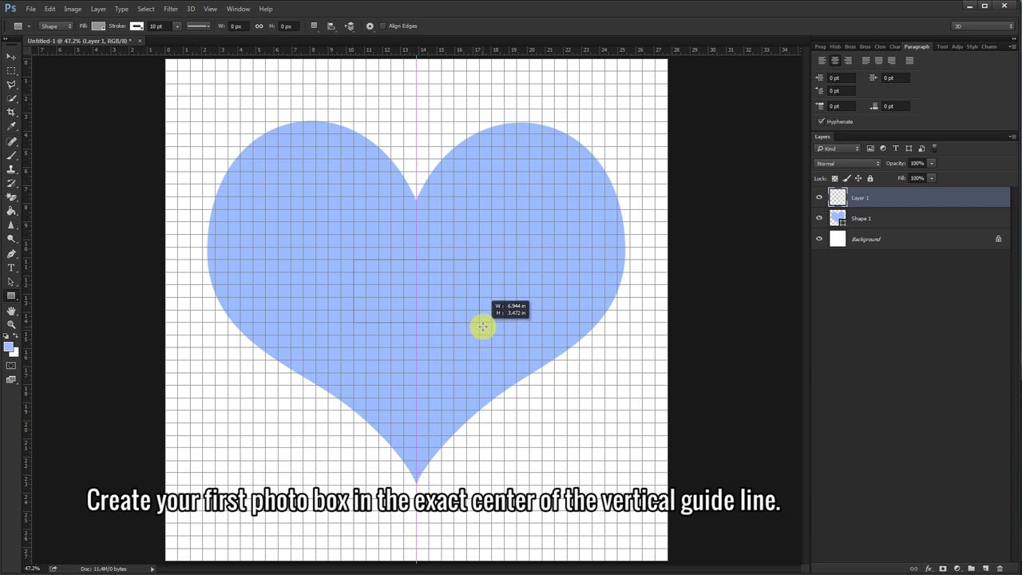
pyautogui.moveTo(476, 324); pyautogui.dragTo(477, 326)
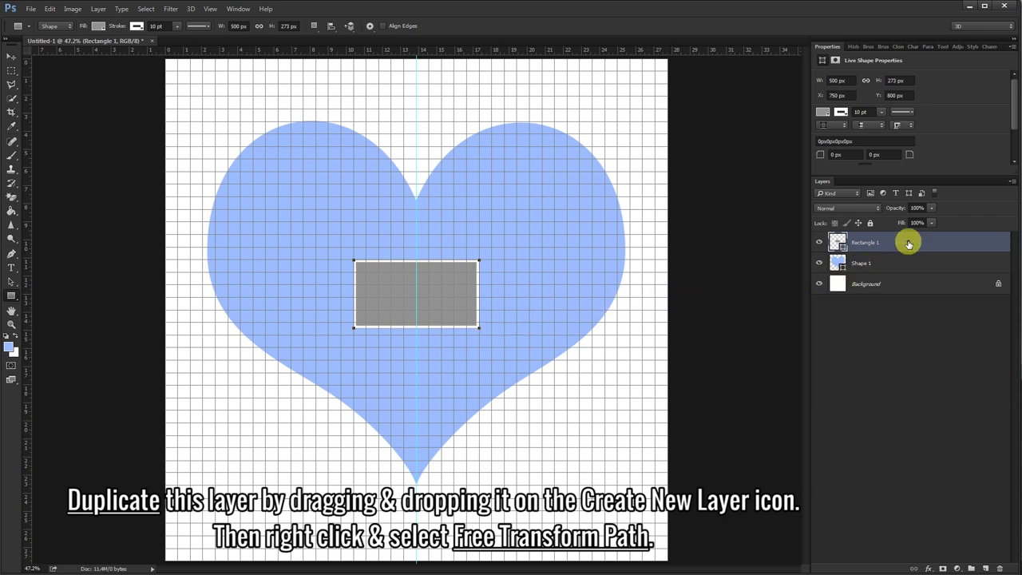
pyautogui.moveTo(905, 243); pyautogui.dragTo(983, 562)
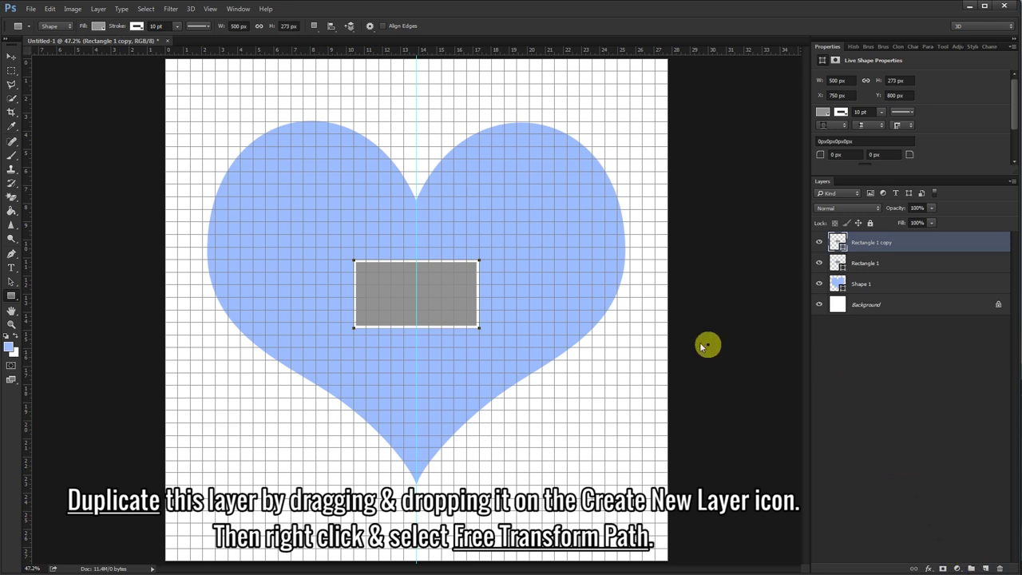
# Free-transform the copy into a smaller, narrow box near the heart's bottom tip
pyautogui.rightClick(434, 291)
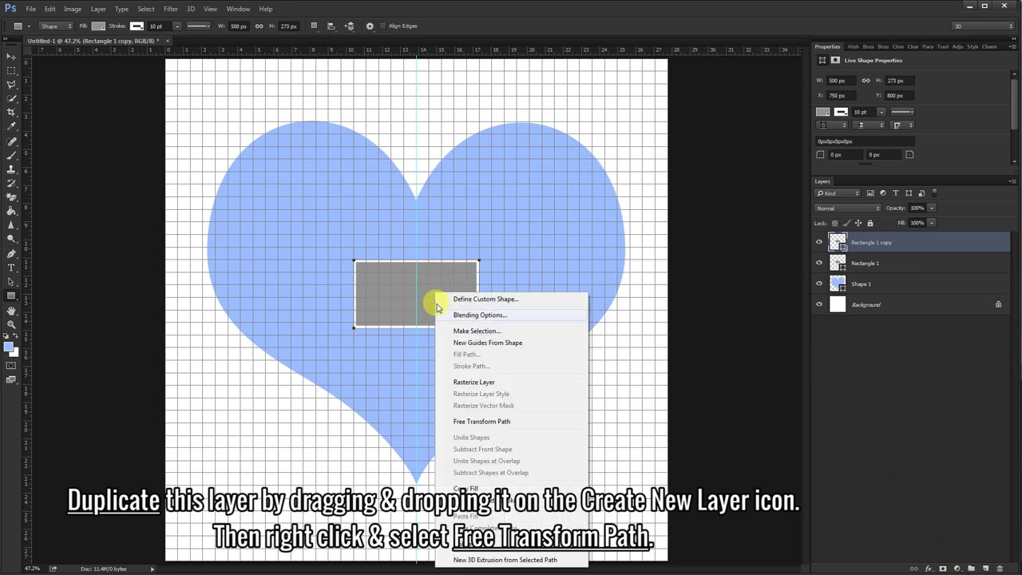
pyautogui.click(473, 421)
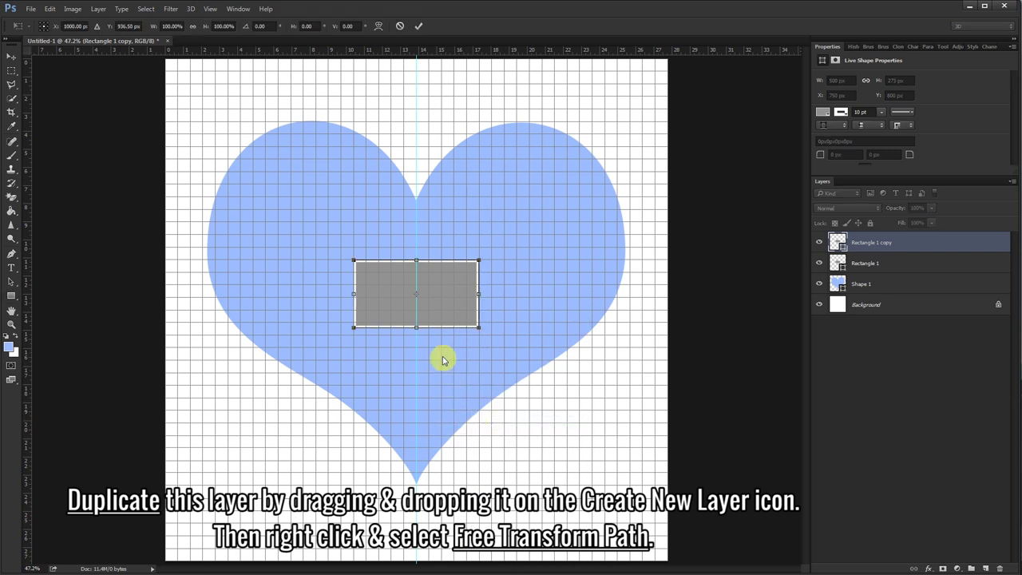
pyautogui.moveTo(436, 299); pyautogui.dragTo(438, 384)
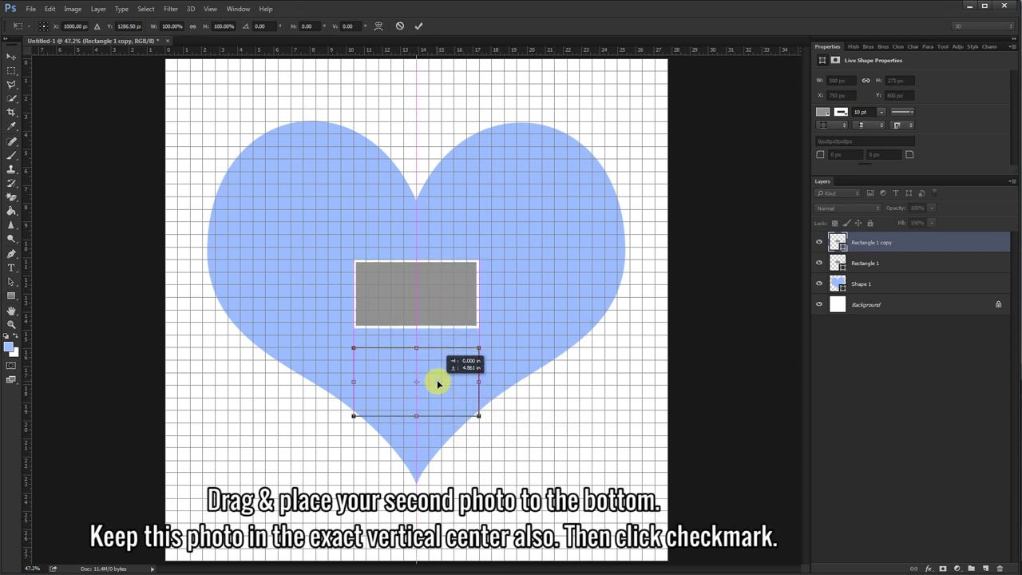
pyautogui.moveTo(477, 349); pyautogui.dragTo(387, 349)
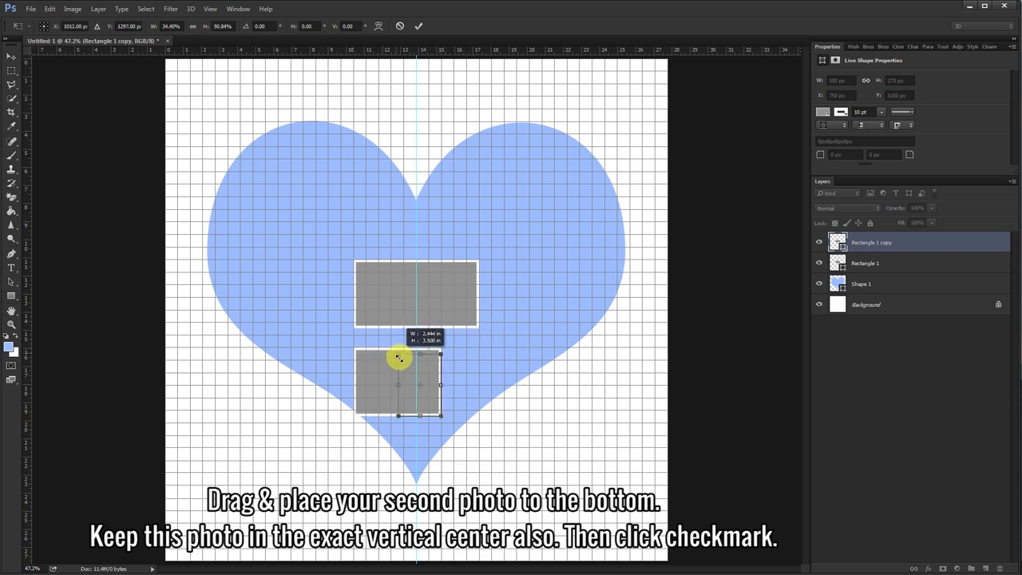
pyautogui.moveTo(392, 351); pyautogui.dragTo(416, 411)
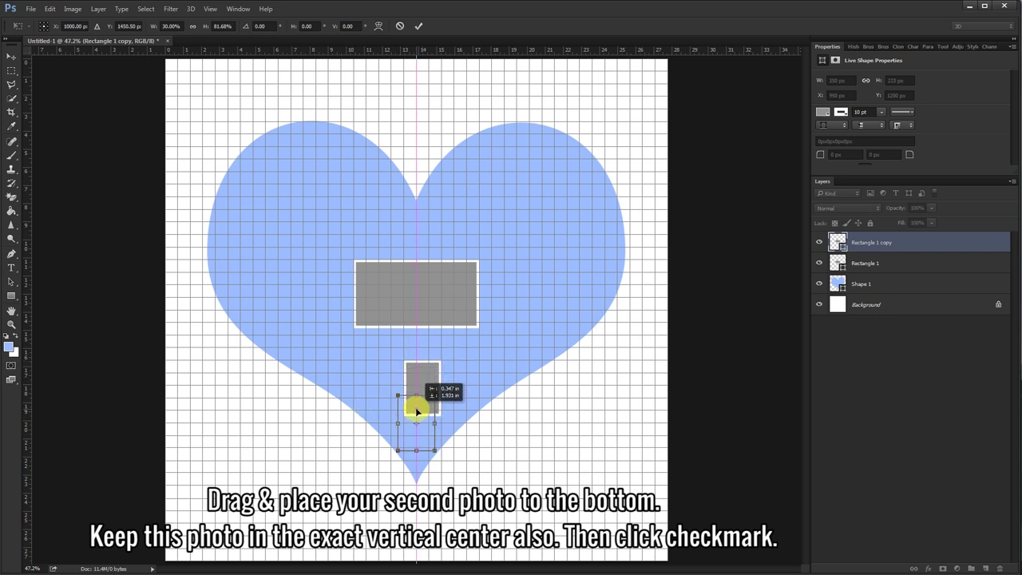
pyautogui.moveTo(415, 410); pyautogui.dragTo(416, 422)
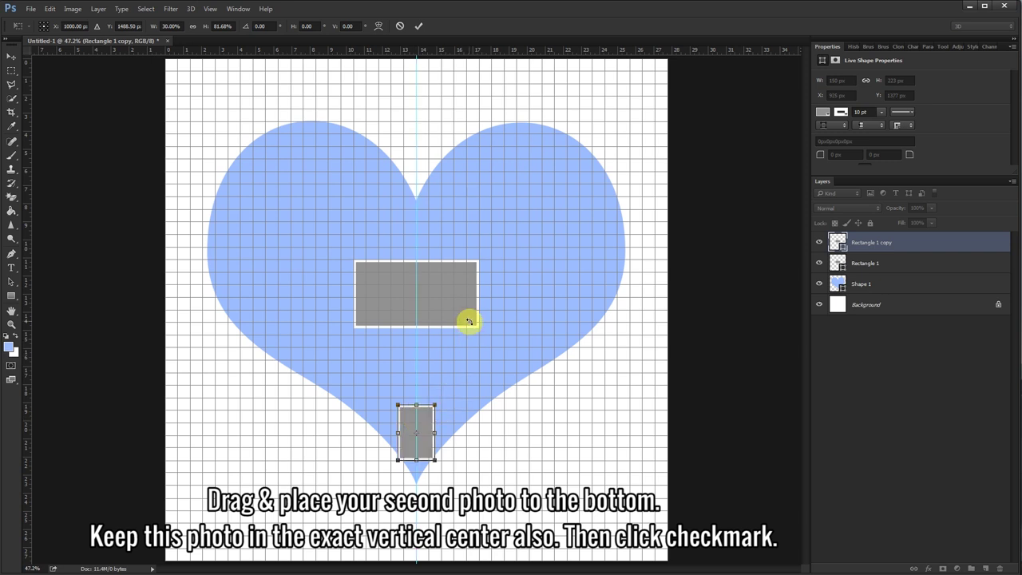
# Commit the transform and rename the two box layers Center 1 and Center 2
pyautogui.click(419, 26)
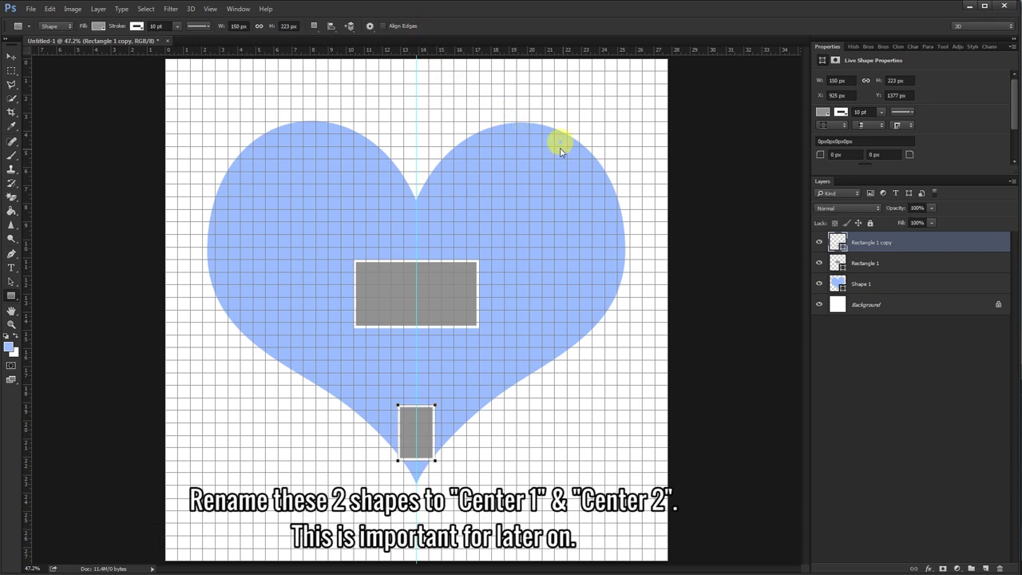
pyautogui.keyDown('shift'); pyautogui.click(871, 265); pyautogui.keyUp('shift')
pyautogui.doubleClick(871, 264)
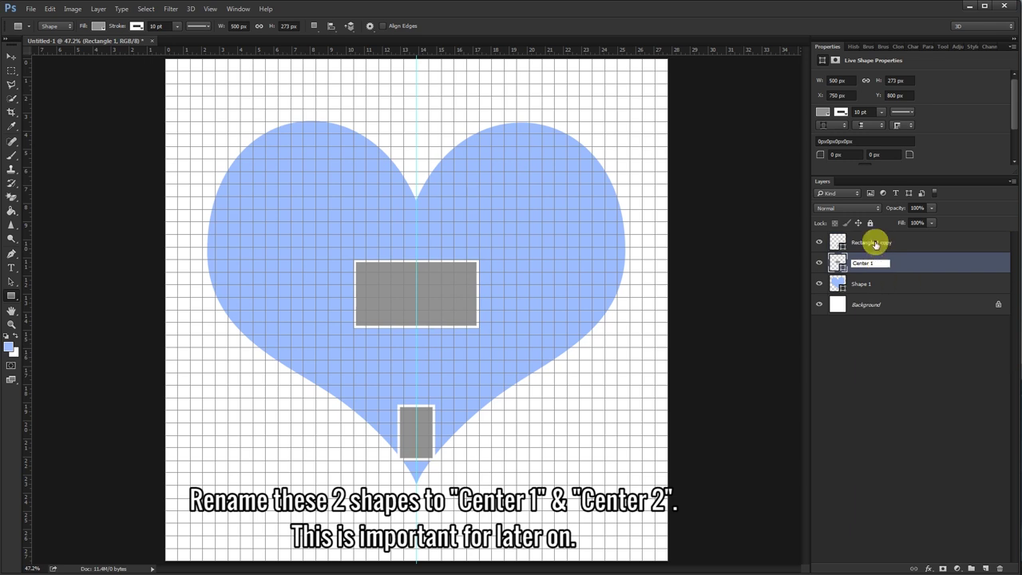
pyautogui.click(870, 244)
pyautogui.write('Center 2')
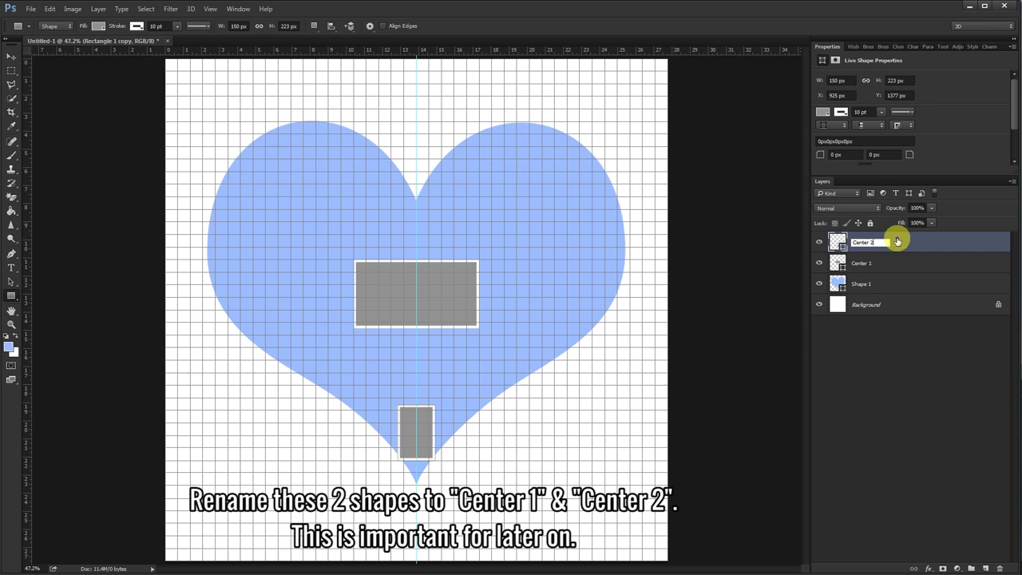
pyautogui.click(905, 243)
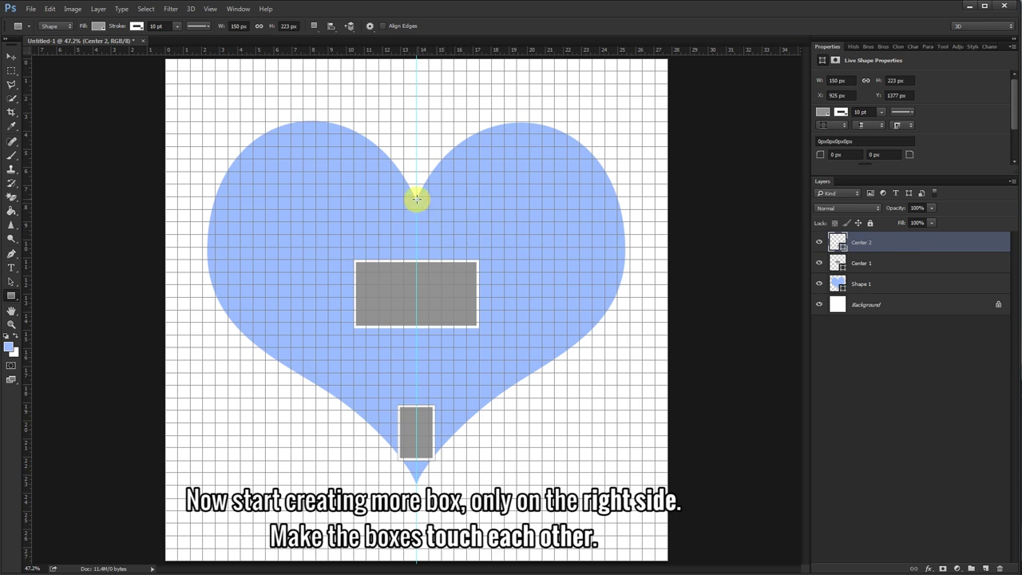
# Draw a tall box from the heart's notch above the centre box and duplicate it
pyautogui.moveTo(417, 198); pyautogui.dragTo(451, 255)
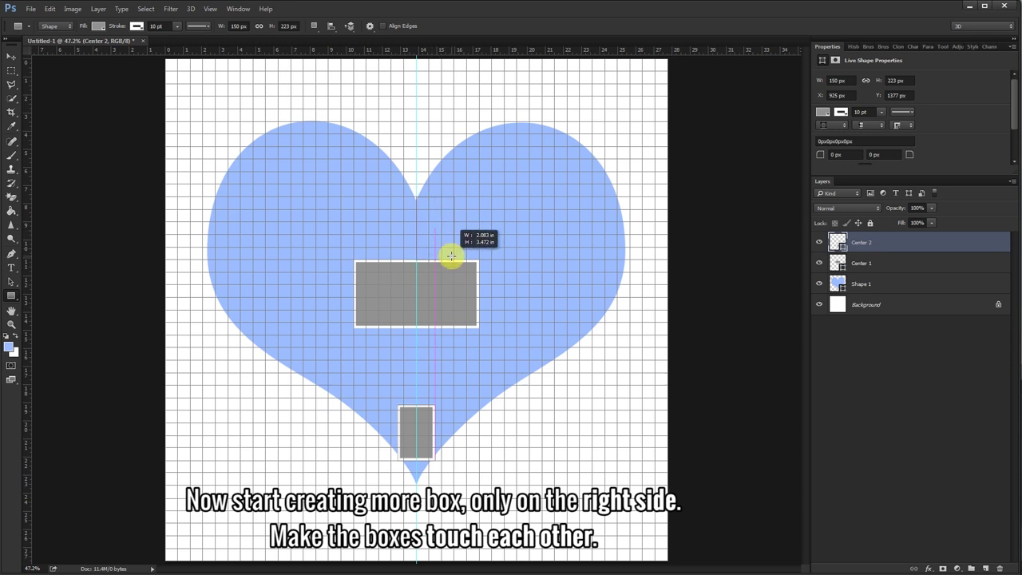
pyautogui.moveTo(451, 255); pyautogui.dragTo(451, 255)
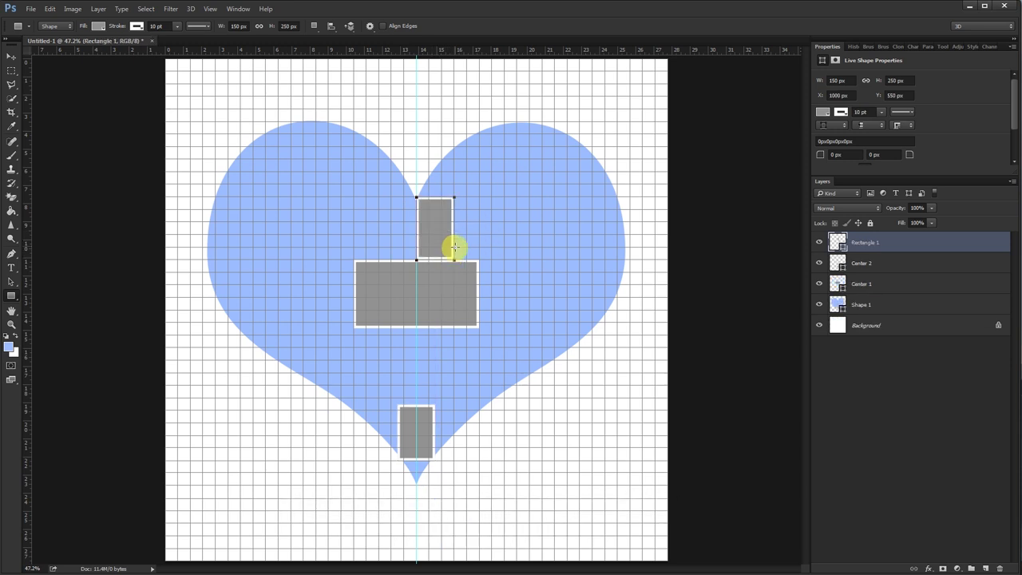
pyautogui.moveTo(901, 239); pyautogui.dragTo(988, 568)
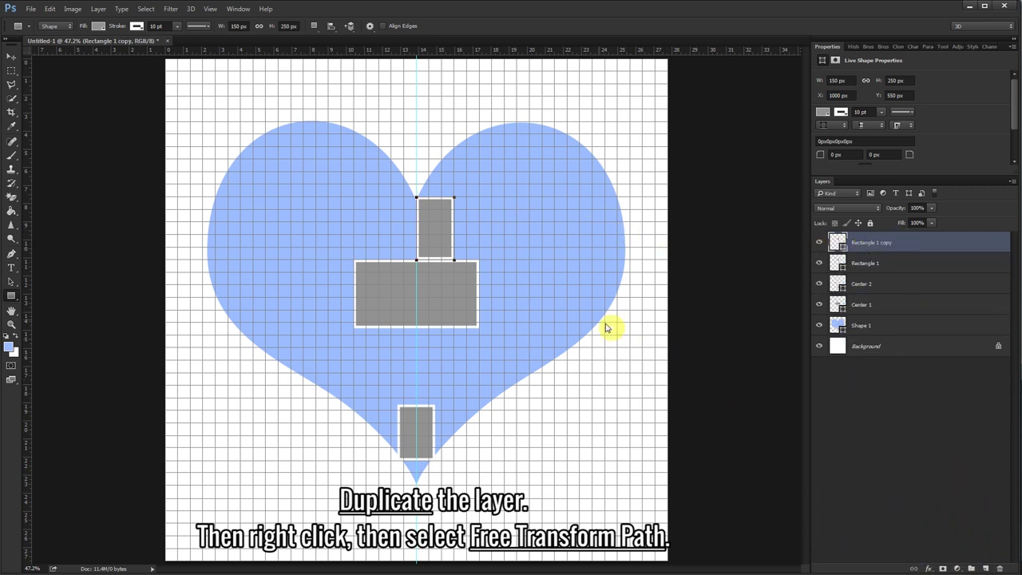
# Reshape the copy into a wide box touching the tall one on the right lobe, then duplicate it
pyautogui.rightClick(437, 224)
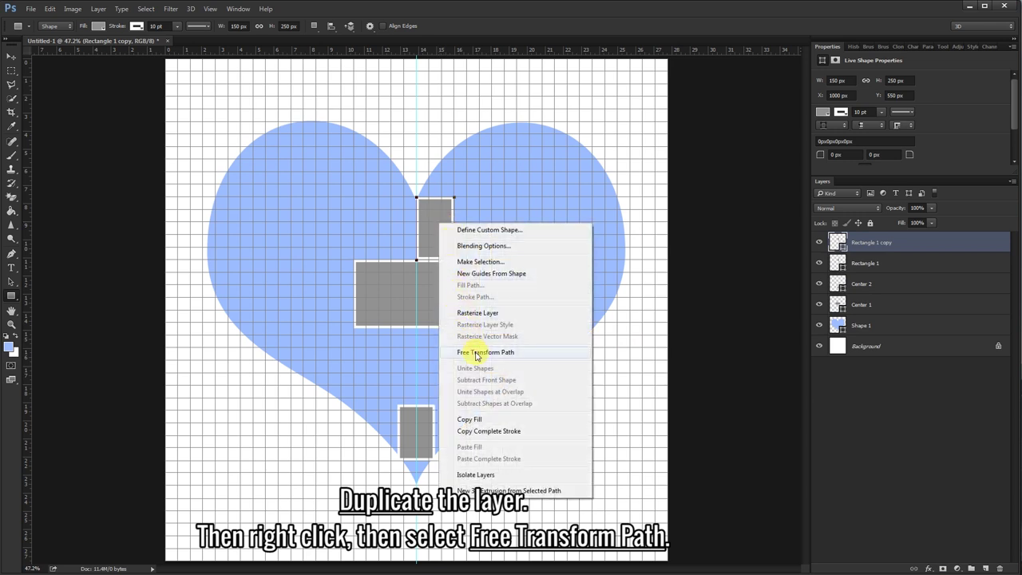
pyautogui.click(476, 355)
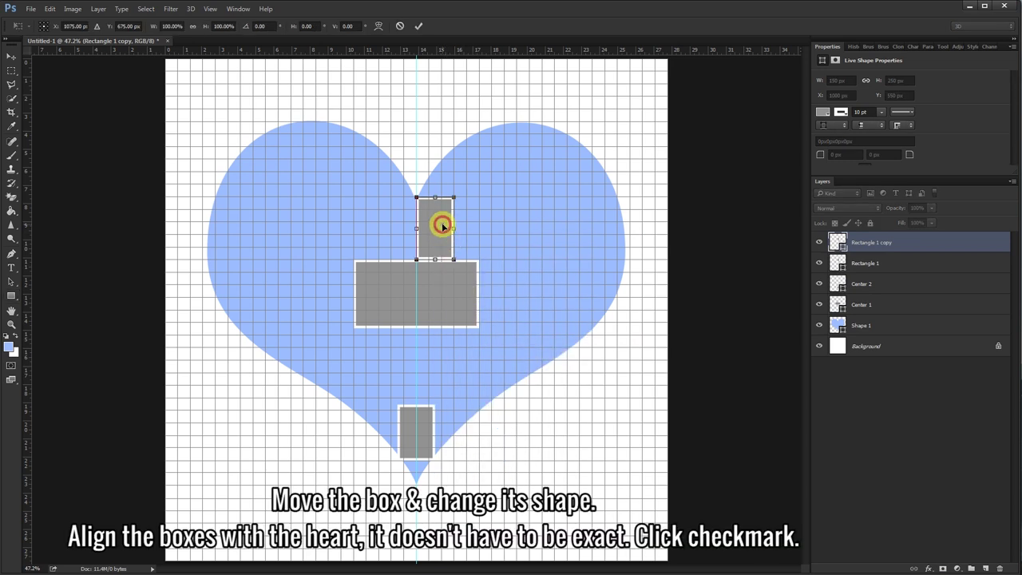
pyautogui.moveTo(442, 226)
pyautogui.mouseDown()
pyautogui.moveTo(466, 194)
pyautogui.moveTo(505, 194)
pyautogui.mouseUp()
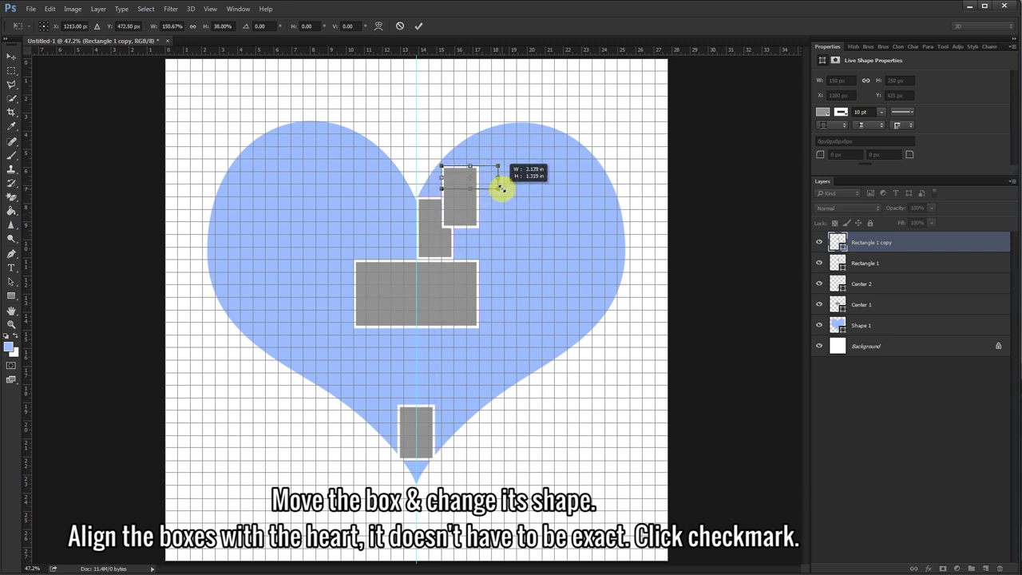
pyautogui.moveTo(505, 195); pyautogui.dragTo(476, 185)
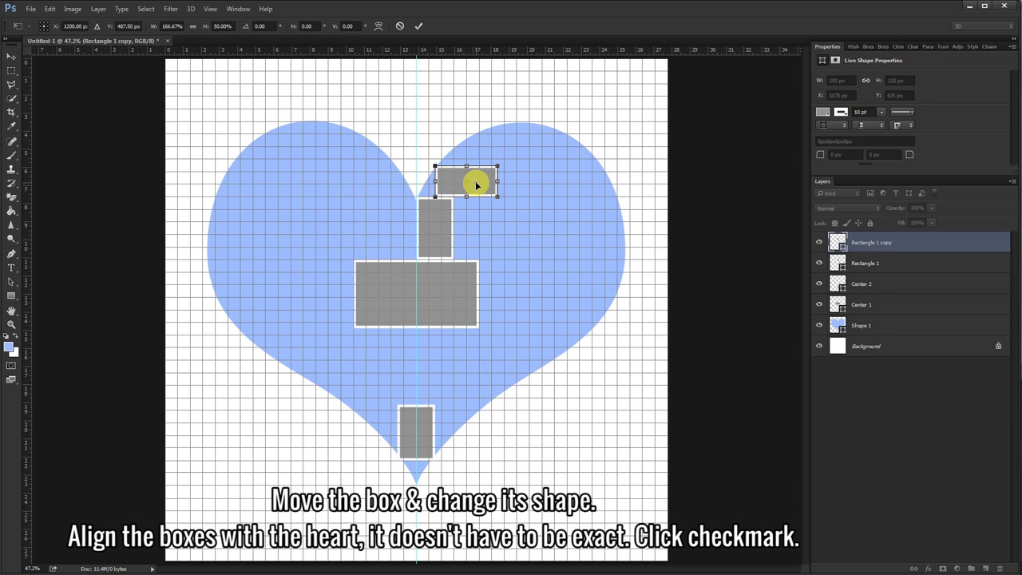
pyautogui.moveTo(474, 185); pyautogui.dragTo(472, 185)
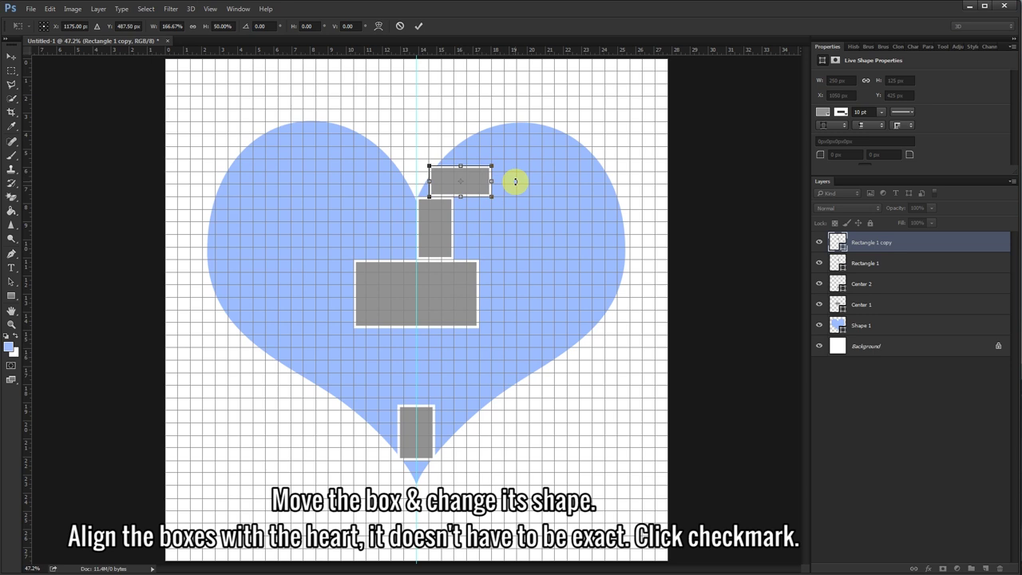
pyautogui.click(417, 27)
pyautogui.moveTo(904, 245); pyautogui.dragTo(987, 568)
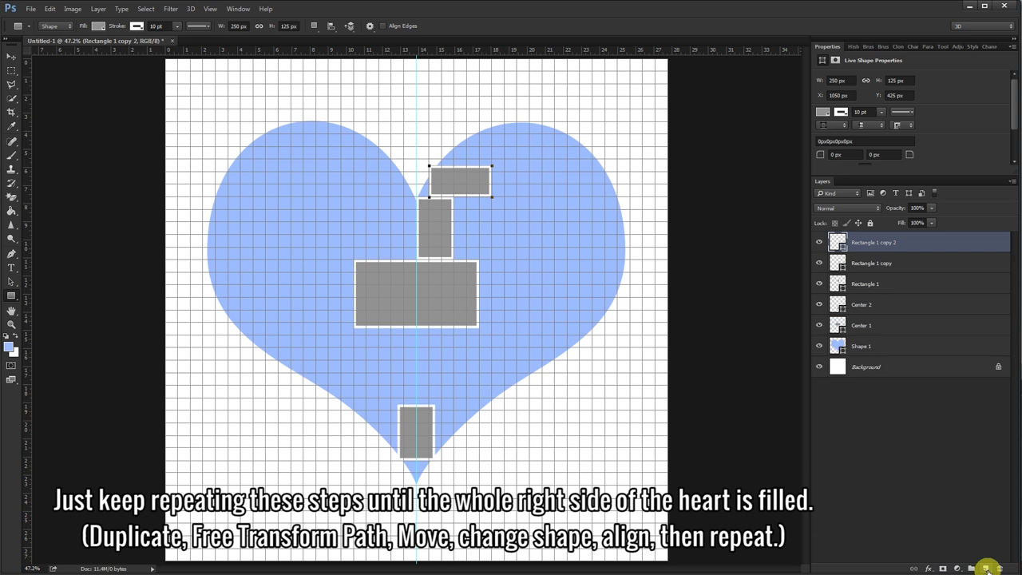
# Move the newest rectangle copy up and right and narrow it to fit the heart's edge
pyautogui.rightClick(470, 182)
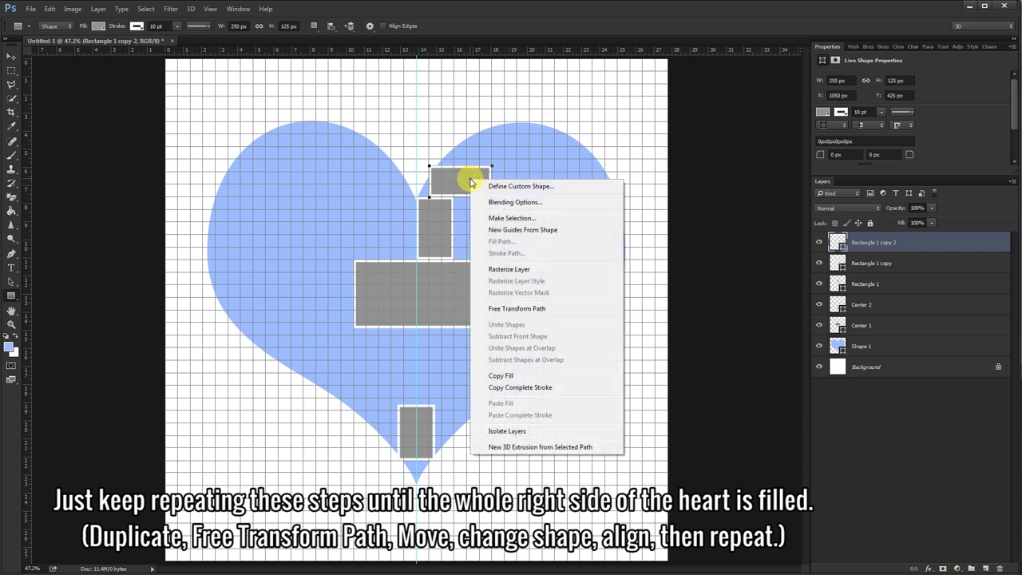
pyautogui.click(518, 309)
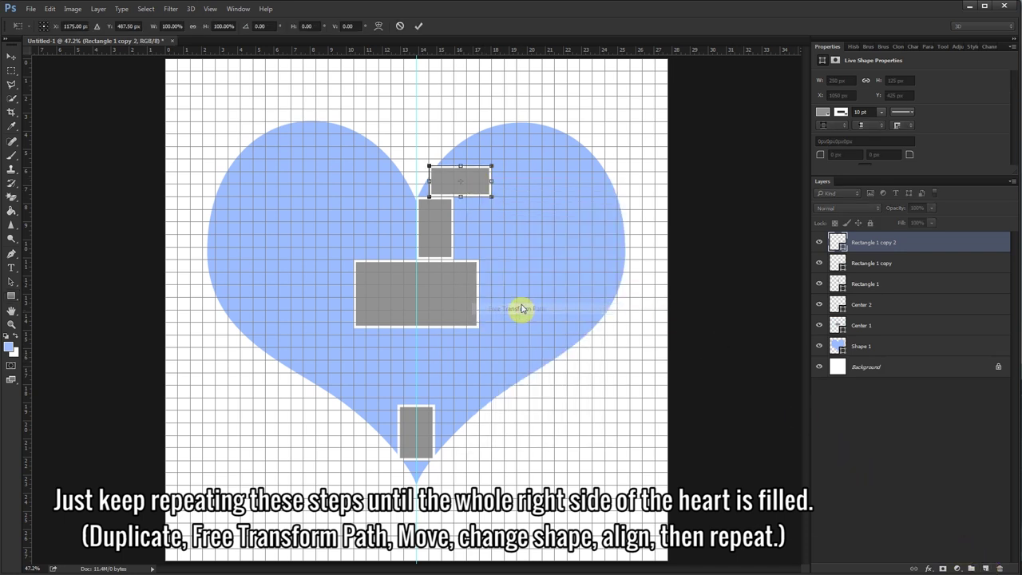
pyautogui.moveTo(474, 182); pyautogui.dragTo(508, 151)
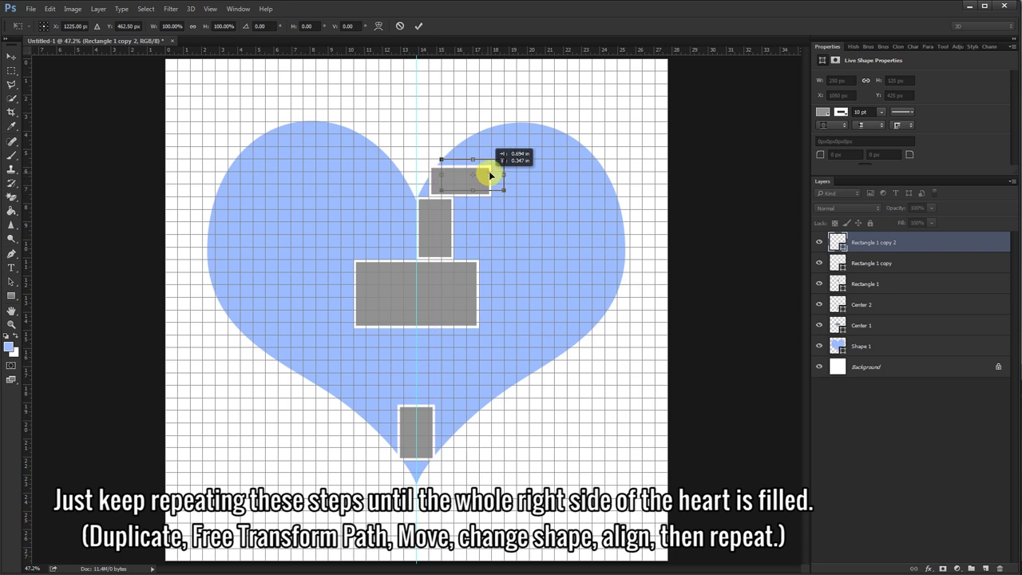
pyautogui.moveTo(508, 152); pyautogui.dragTo(503, 150)
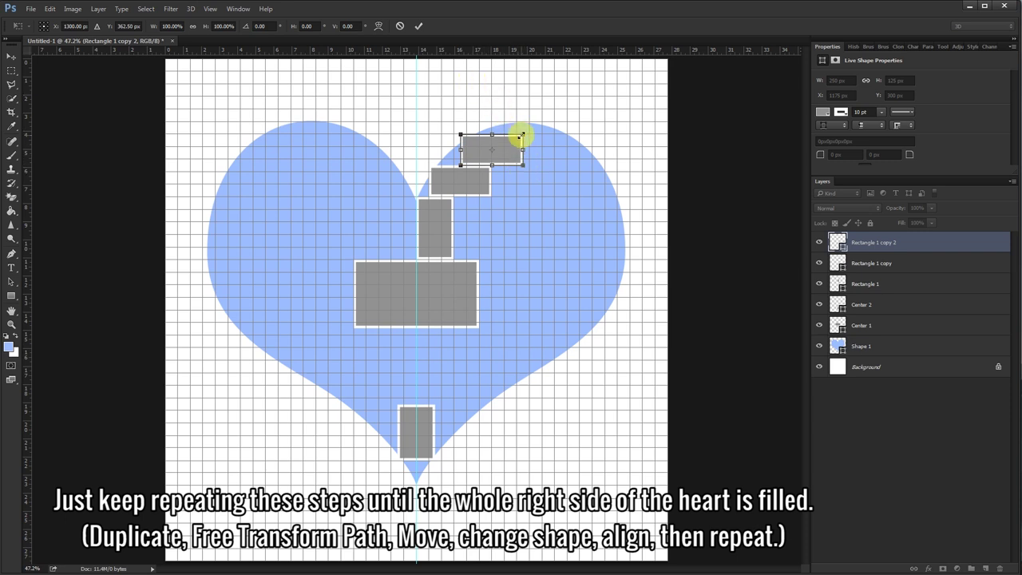
pyautogui.moveTo(521, 149); pyautogui.dragTo(505, 149)
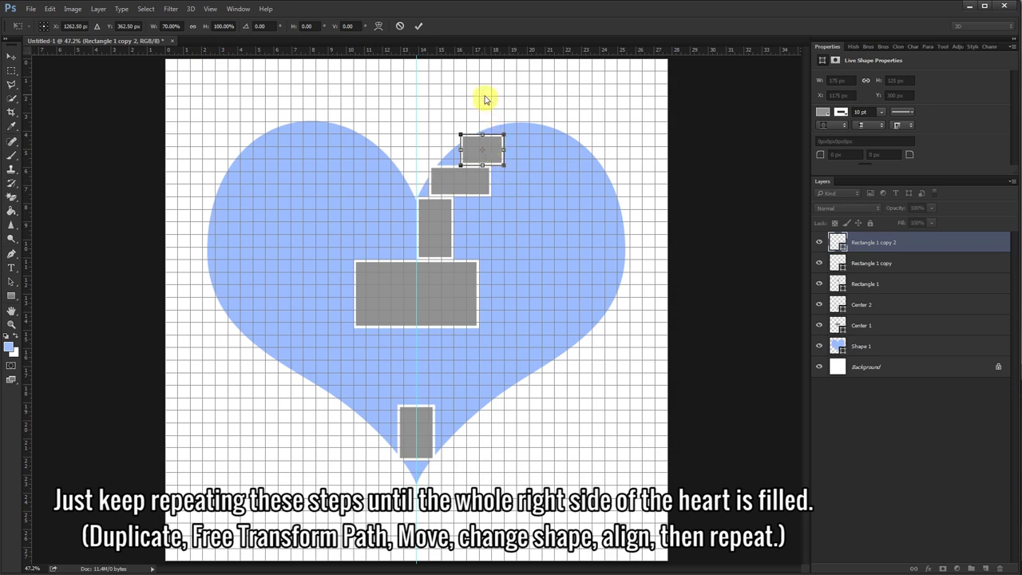
pyautogui.click(418, 28)
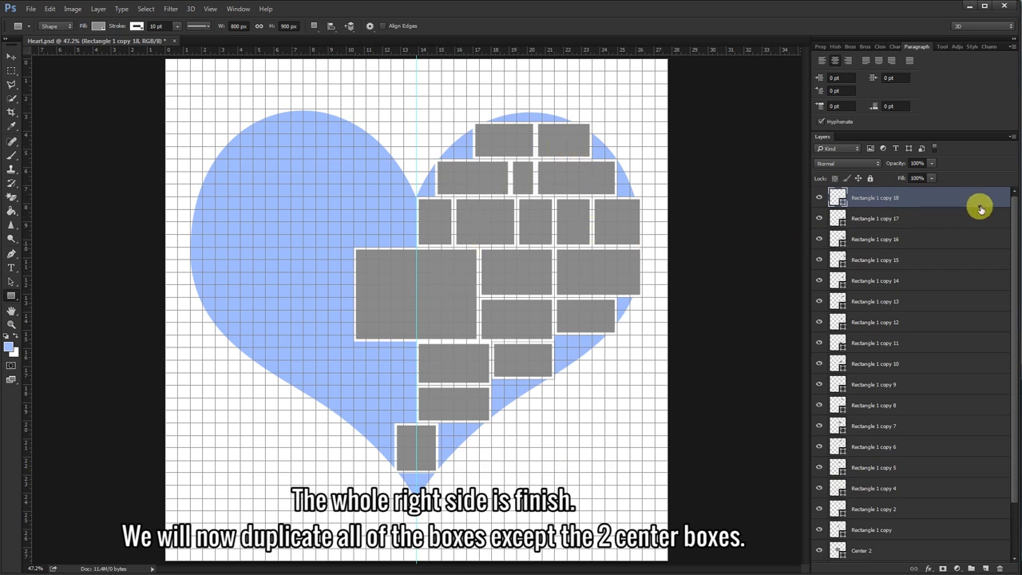
pyautogui.moveTo(1010, 205); pyautogui.dragTo(1007, 275)
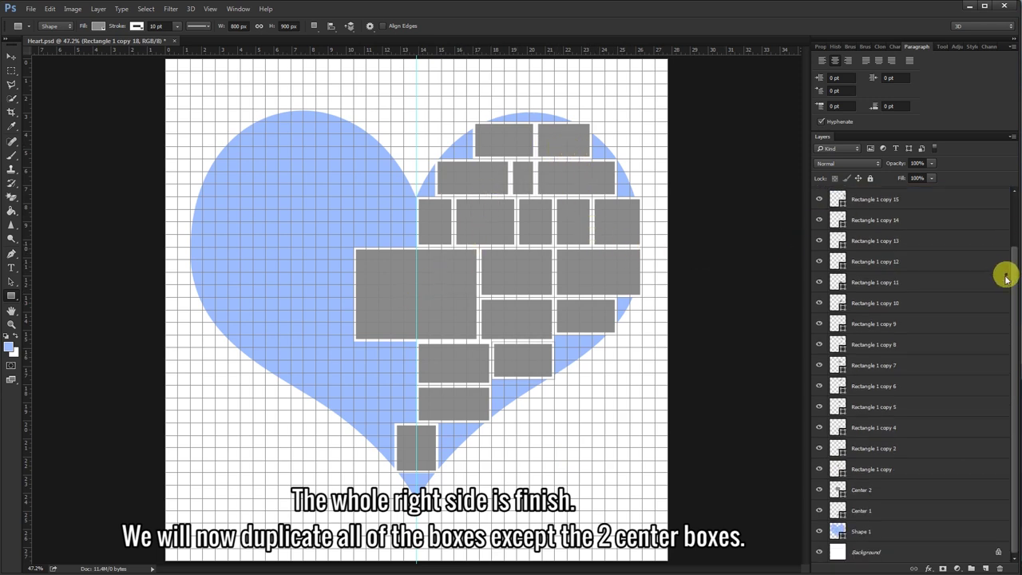
pyautogui.click(819, 511)
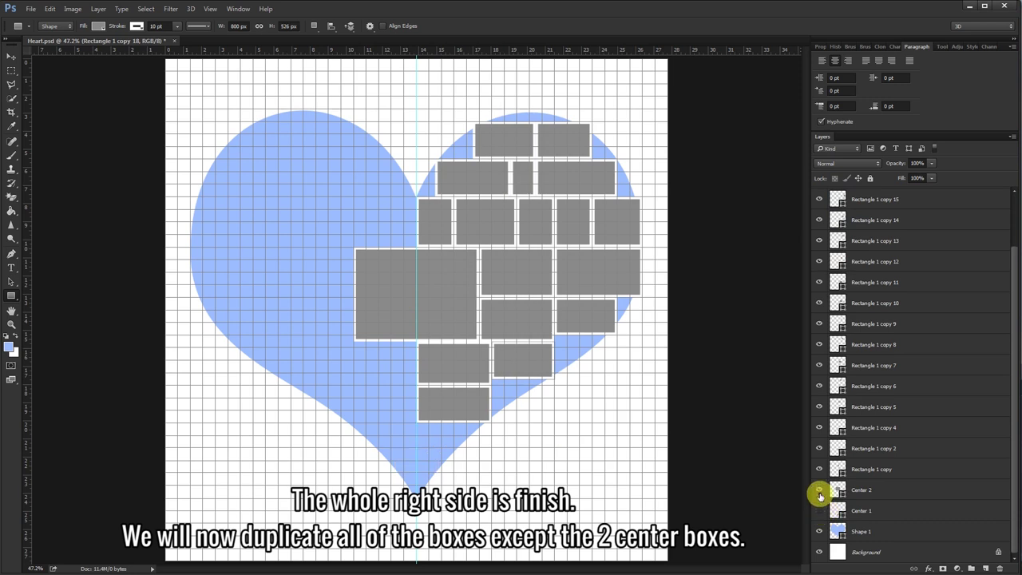
pyautogui.click(819, 492)
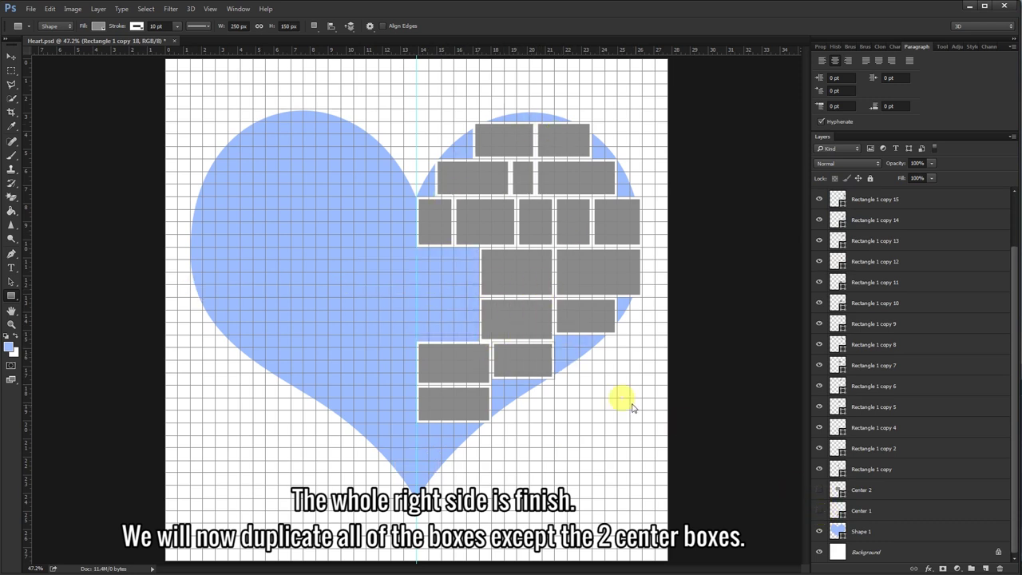
pyautogui.click(818, 511)
pyautogui.click(818, 489)
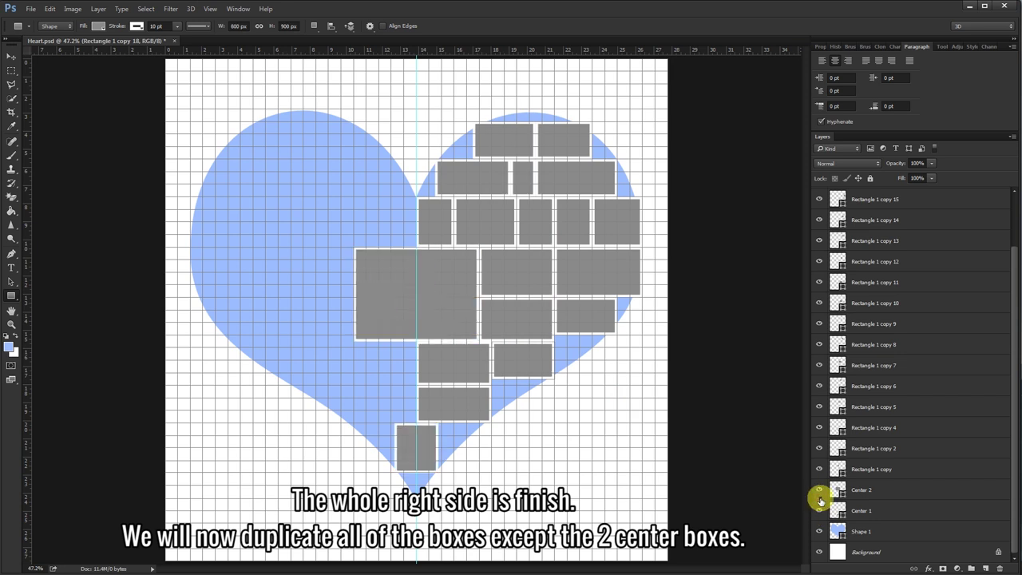
pyautogui.click(904, 469)
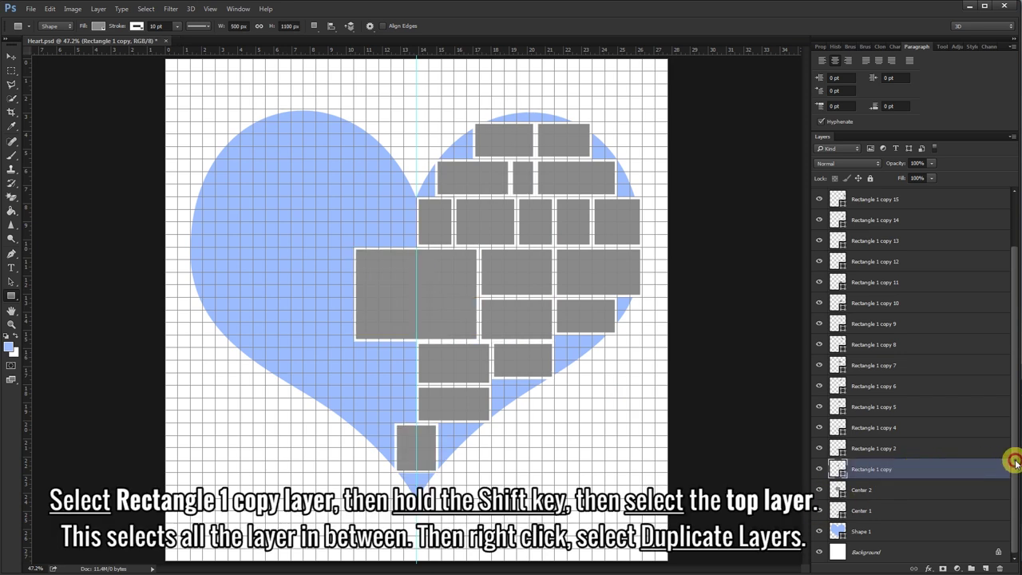
# Duplicate the right-half box layers from Rectangle 1 copy up to the top layer
pyautogui.moveTo(1016, 463); pyautogui.dragTo(1014, 384)
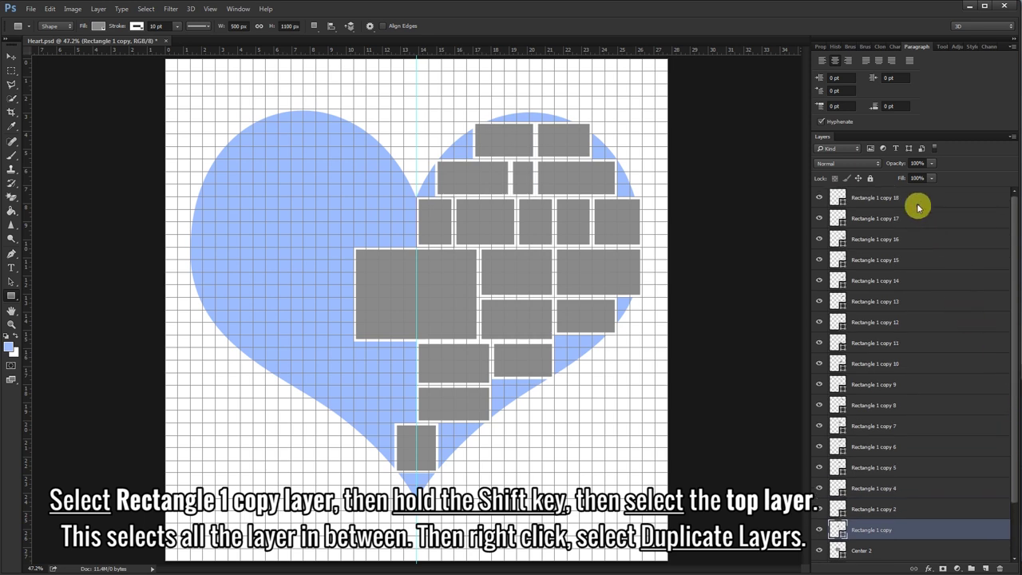
pyautogui.keyDown('shift'); pyautogui.click(868, 200); pyautogui.keyUp('shift')
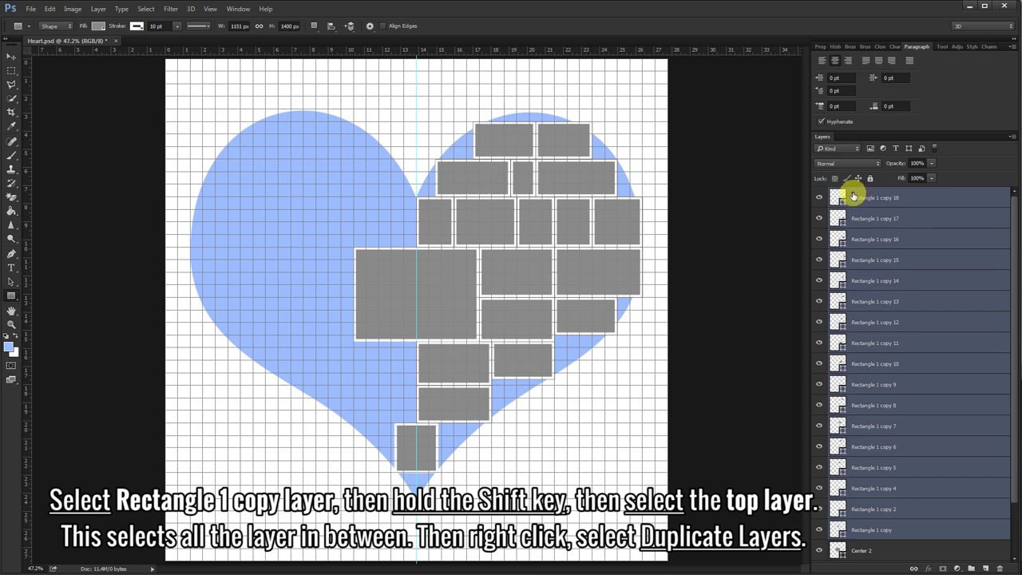
pyautogui.rightClick(852, 196)
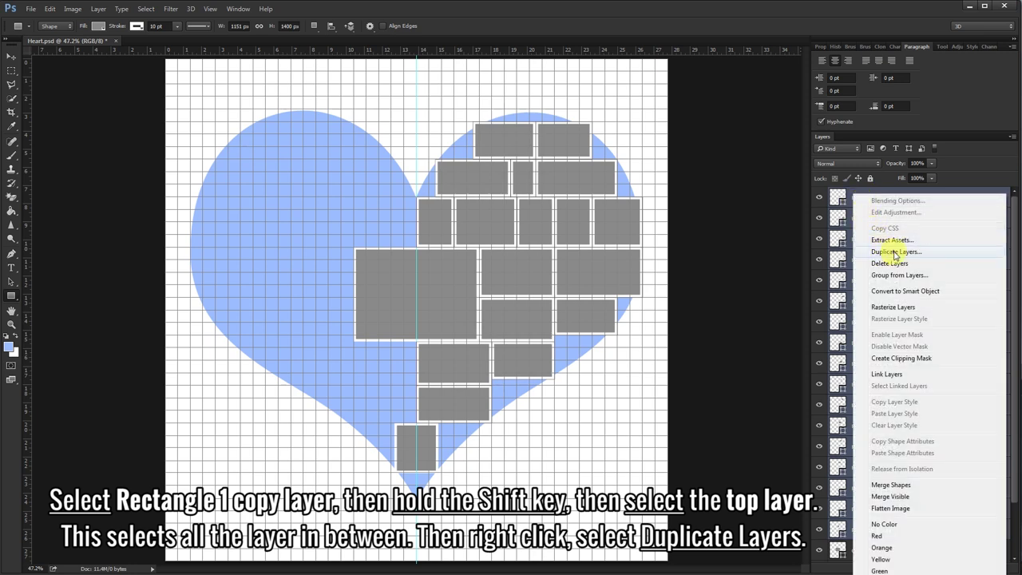
pyautogui.click(929, 252)
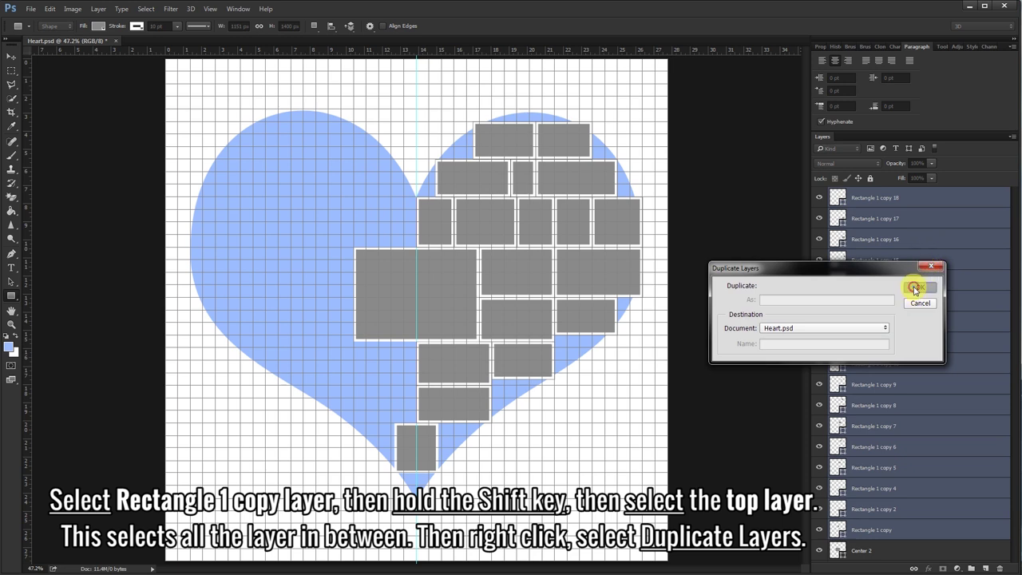
pyautogui.click(915, 289)
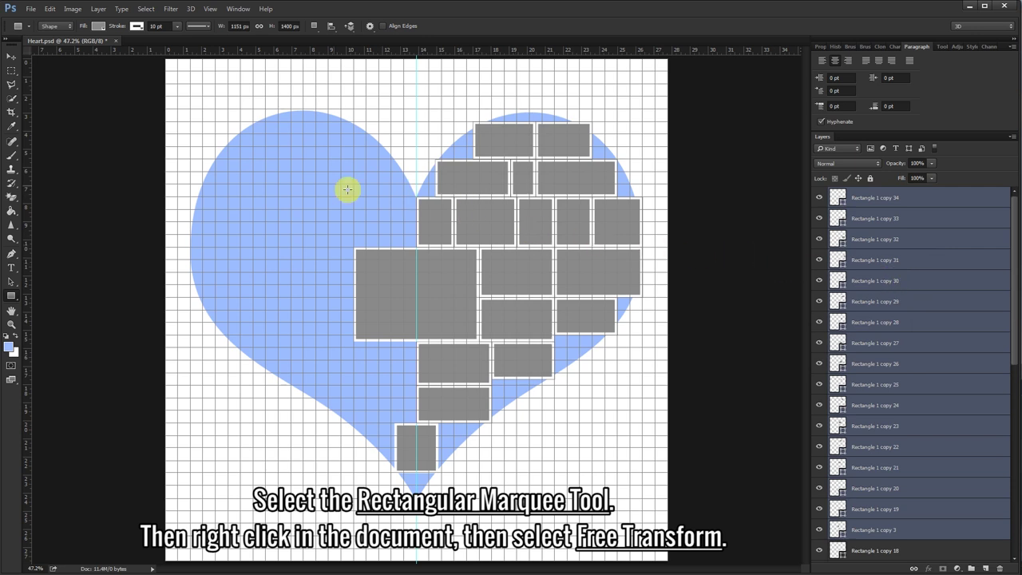
# Flip the duplicated boxes horizontally and align them against the centre boxes on the left half
pyautogui.click(11, 72)
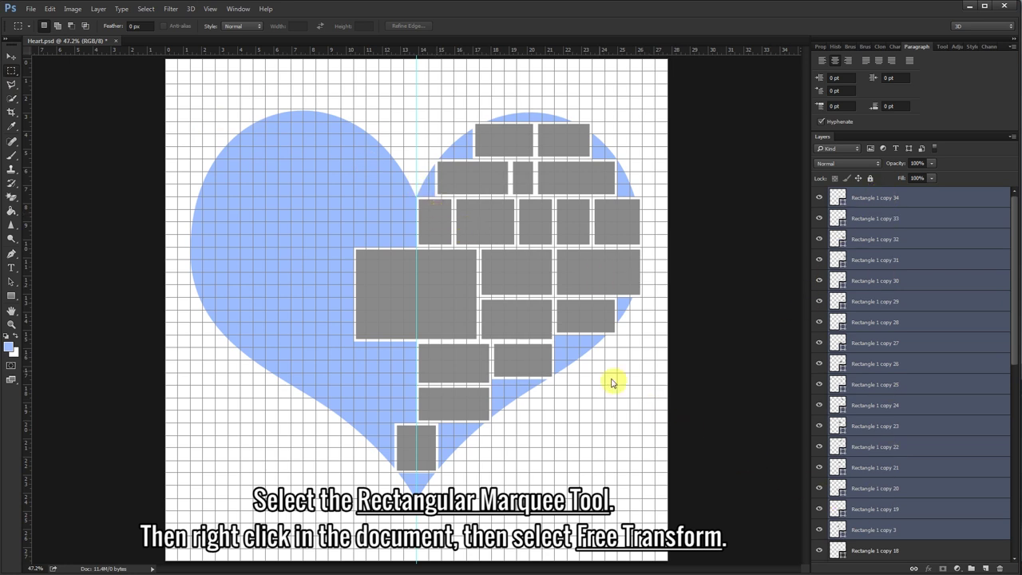
pyautogui.rightClick(430, 265)
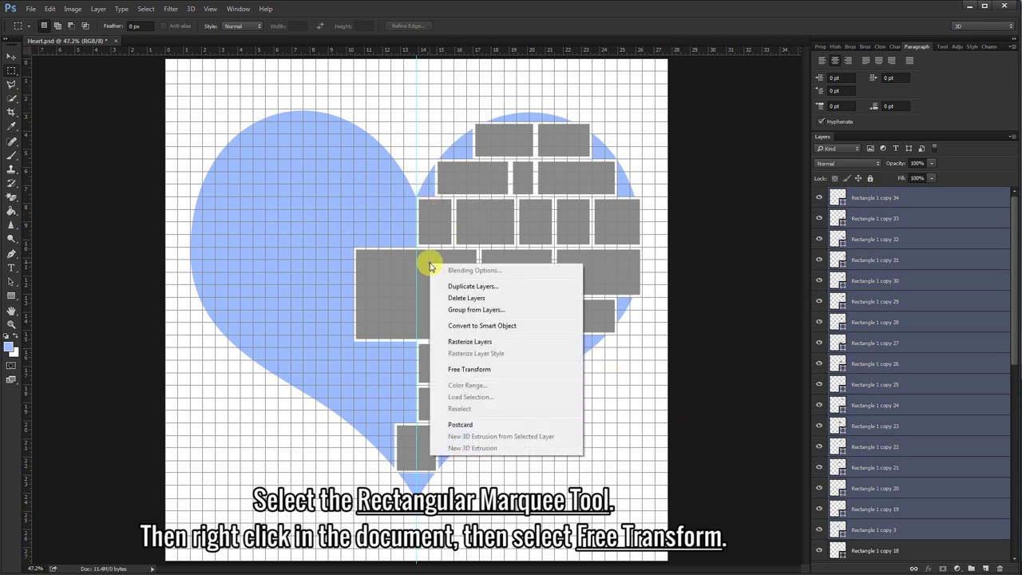
pyautogui.click(476, 370)
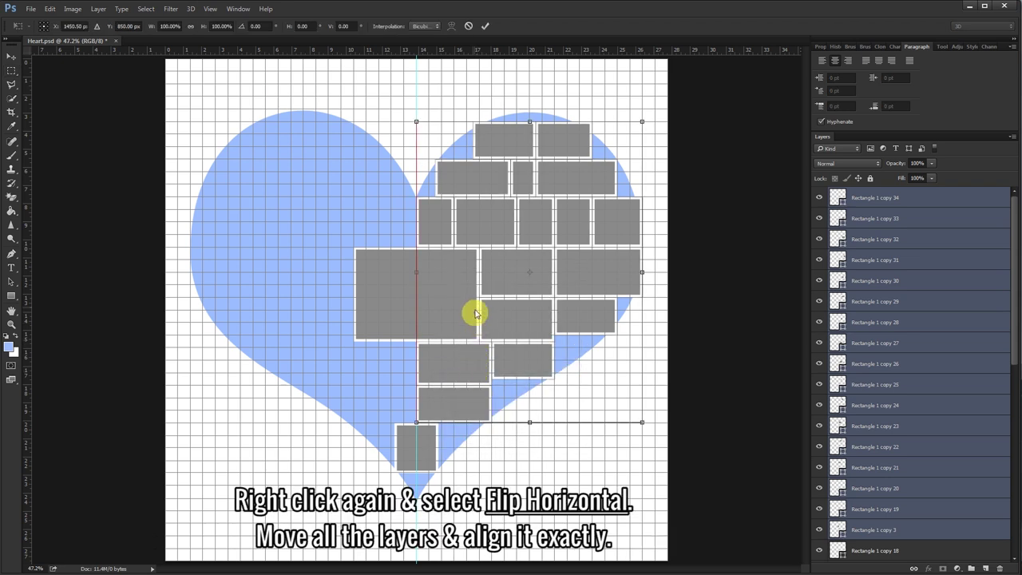
pyautogui.rightClick(470, 281)
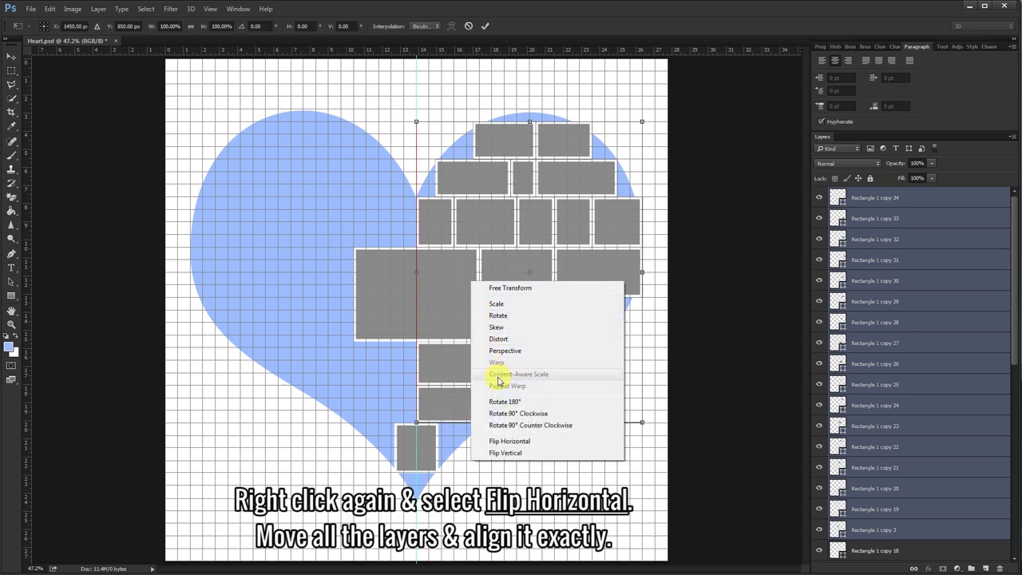
pyautogui.click(548, 444)
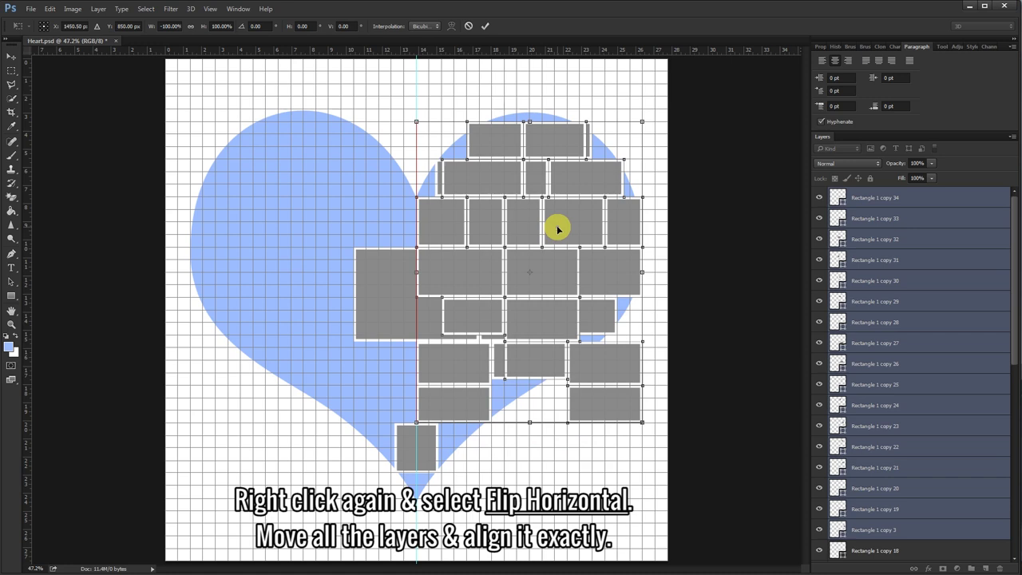
pyautogui.moveTo(557, 230); pyautogui.dragTo(314, 232)
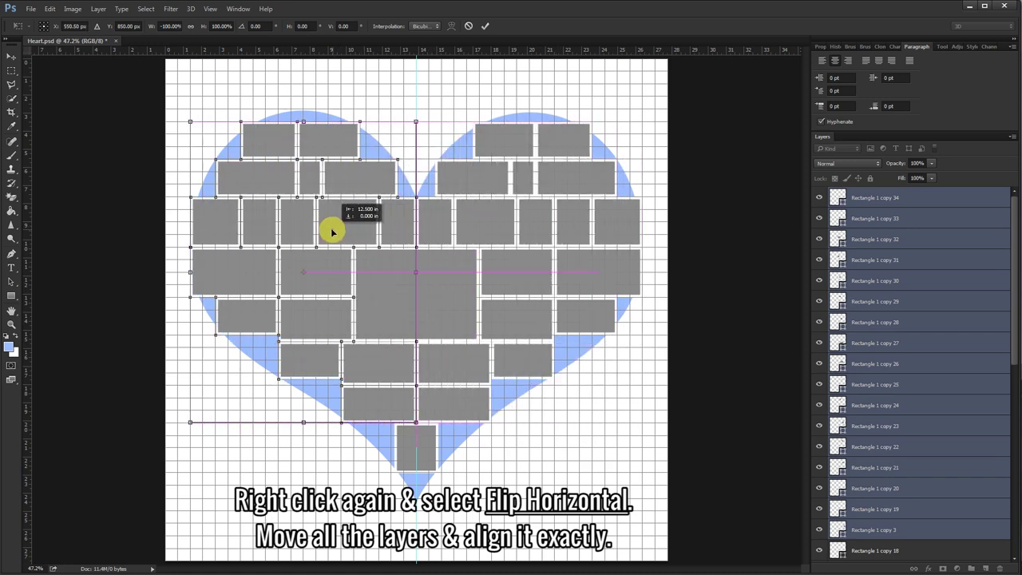
pyautogui.moveTo(315, 232)
pyautogui.mouseDown()
pyautogui.moveTo(276, 226)
pyautogui.moveTo(293, 232)
pyautogui.moveTo(324, 212)
pyautogui.moveTo(333, 227)
pyautogui.mouseUp()
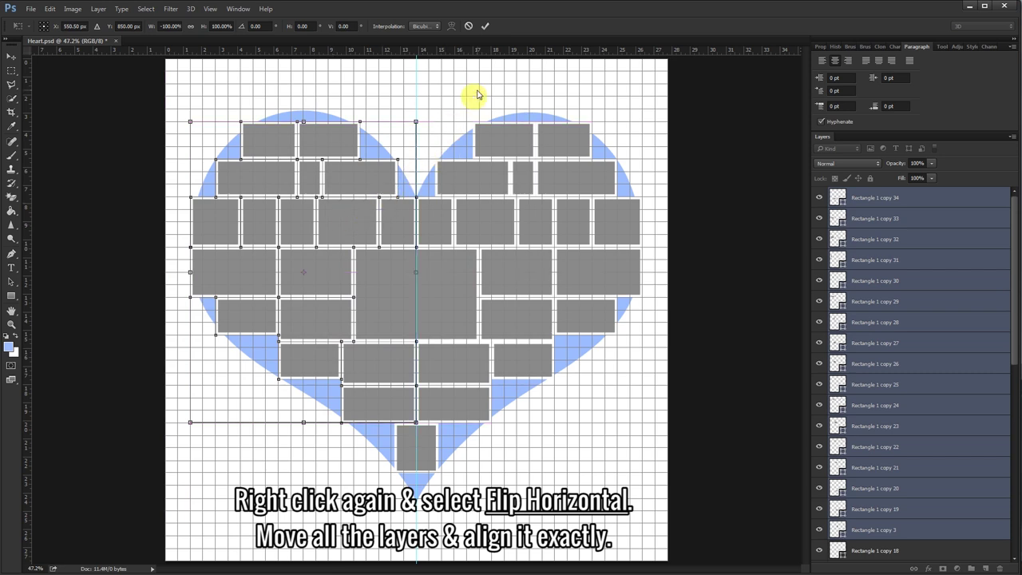
pyautogui.click(487, 31)
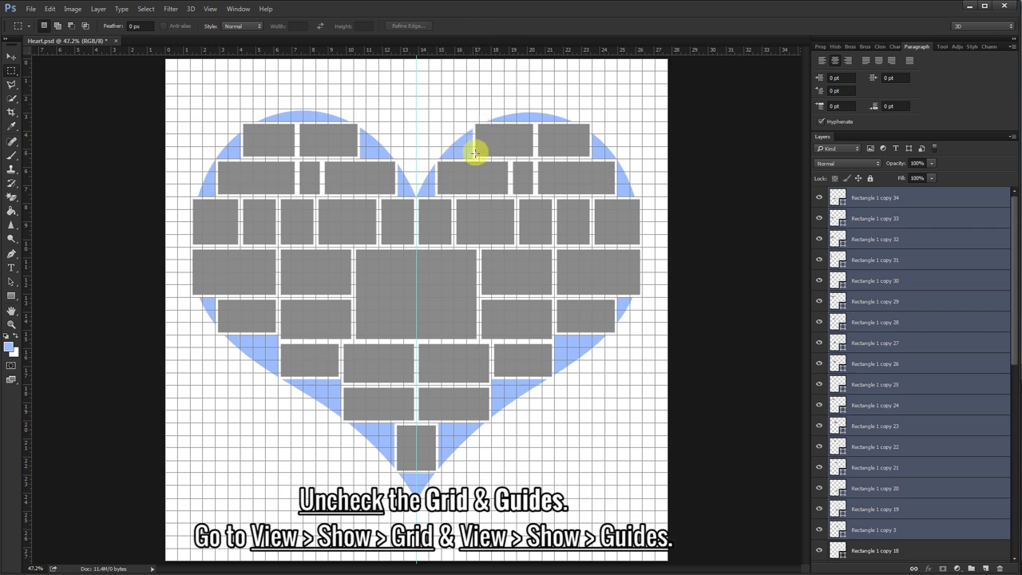
# Hide the canvas grid and the guide lines from the View > Show menu
pyautogui.click(210, 9)
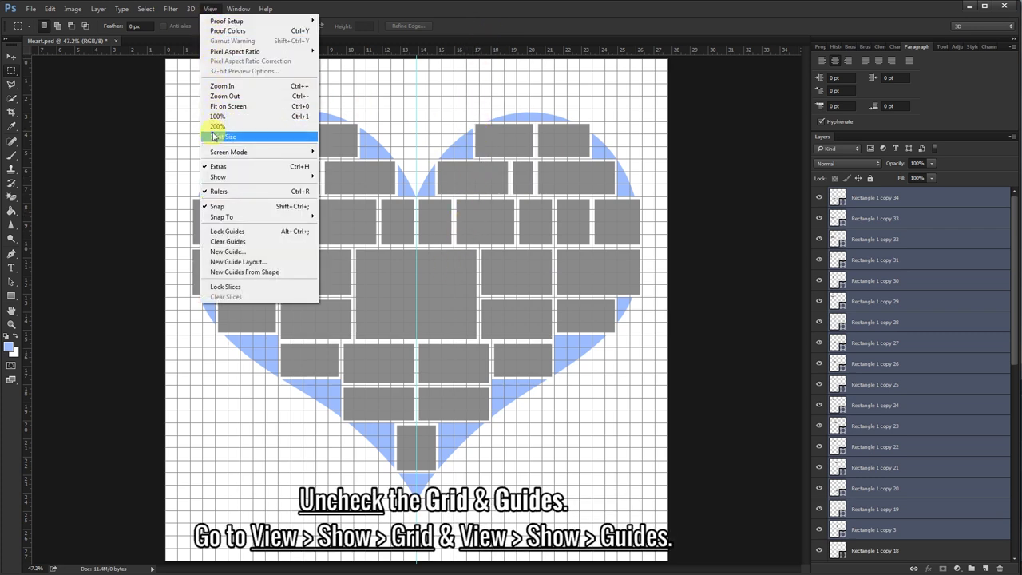
pyautogui.moveTo(239, 176)
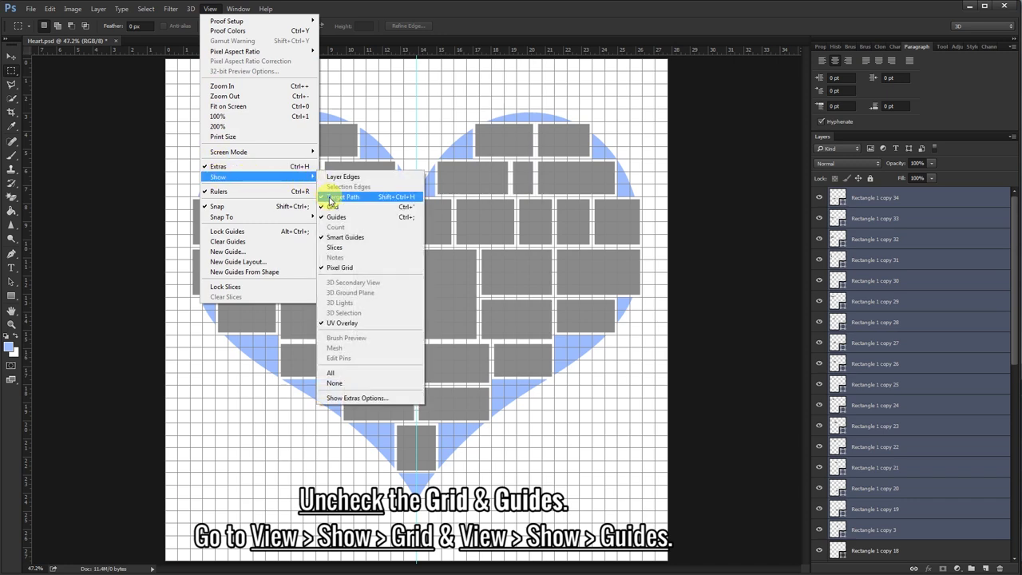
pyautogui.click(343, 209)
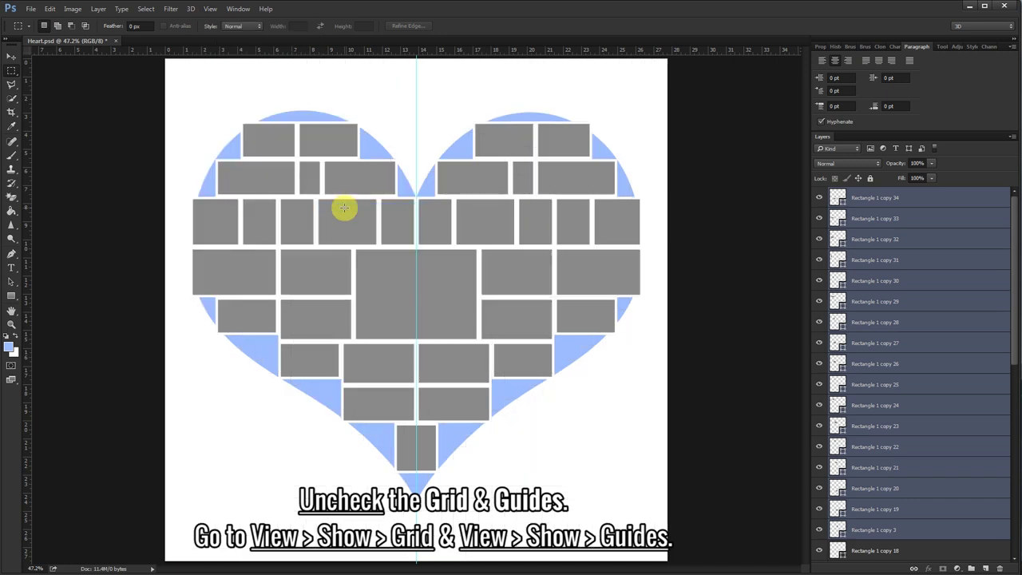
pyautogui.click(209, 9)
pyautogui.moveTo(231, 177)
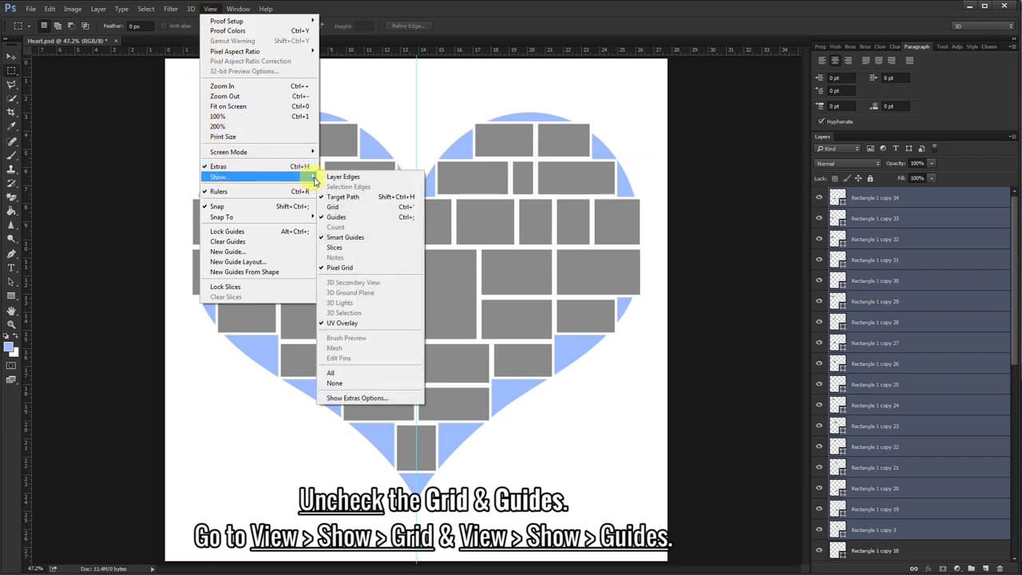
pyautogui.click(356, 223)
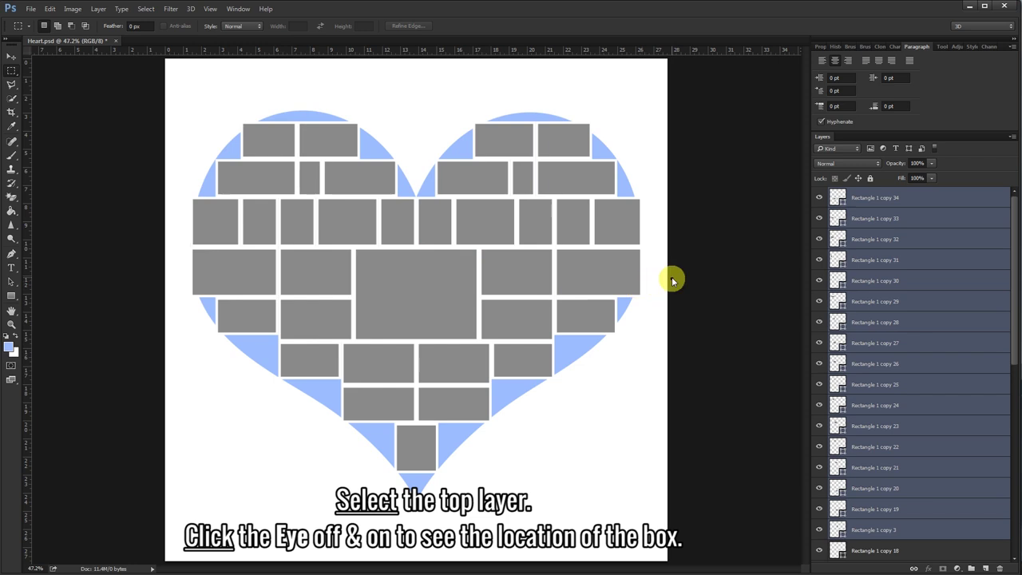
# Locate Rectangle 1 copy 34 by blinking its visibility, then drag a portrait photo onto the canvas
pyautogui.click(919, 201)
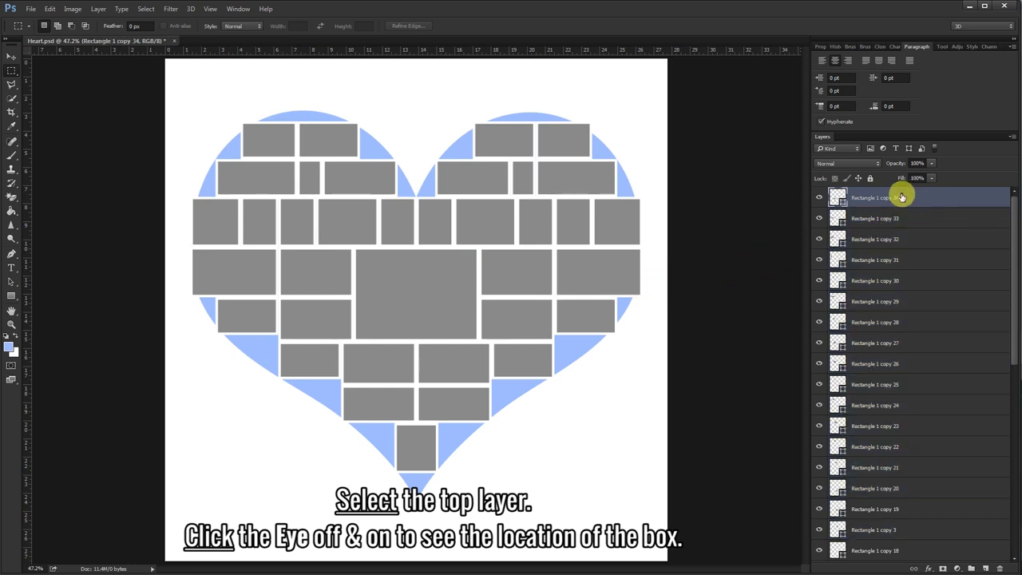
pyautogui.click(819, 199)
pyautogui.click(819, 199)
pyautogui.click(820, 200)
pyautogui.click(819, 201)
pyautogui.click(819, 201)
pyautogui.click(819, 200)
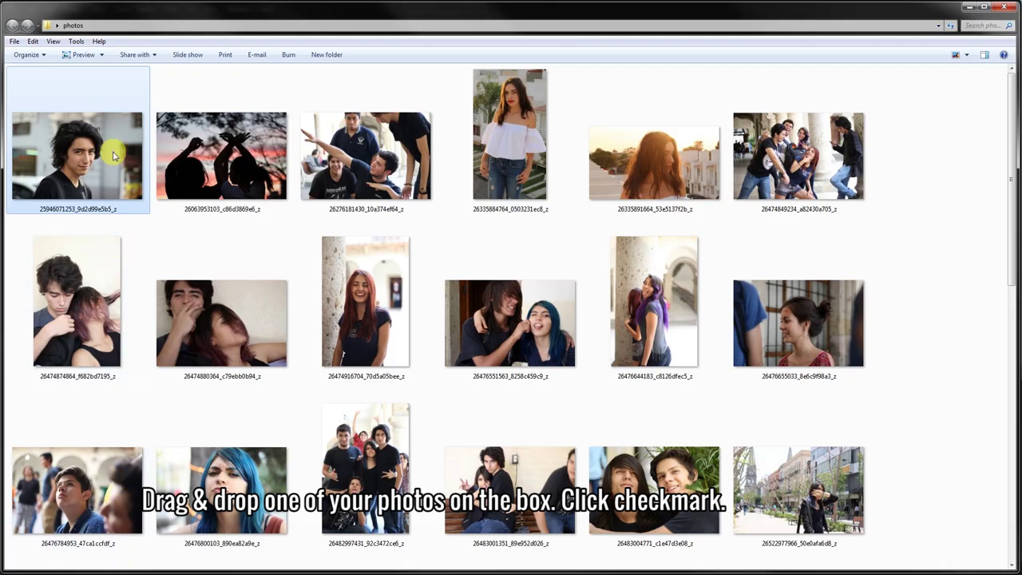
pyautogui.moveTo(112, 155); pyautogui.dragTo(198, 559)
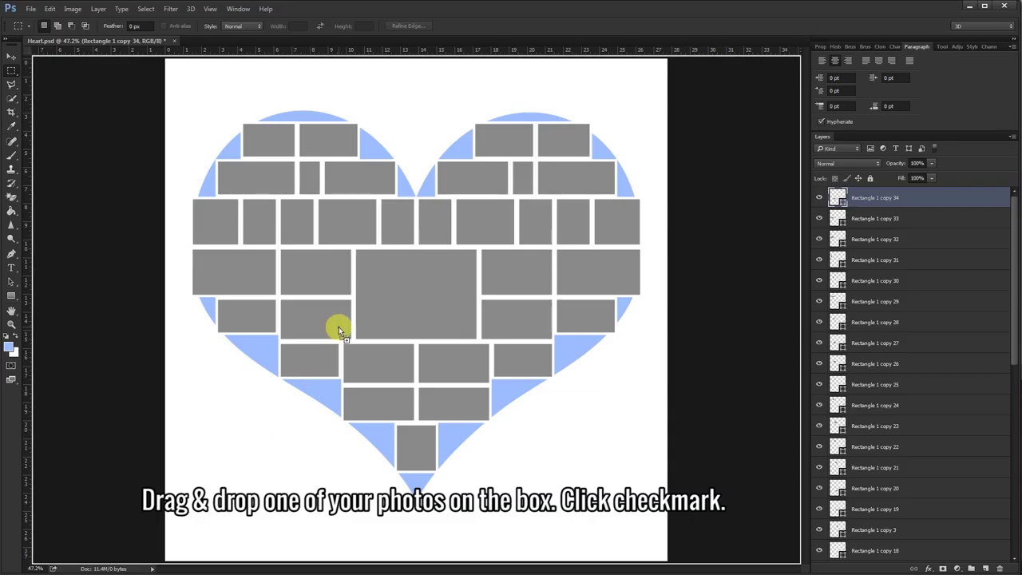
pyautogui.moveTo(223, 550); pyautogui.dragTo(338, 326)
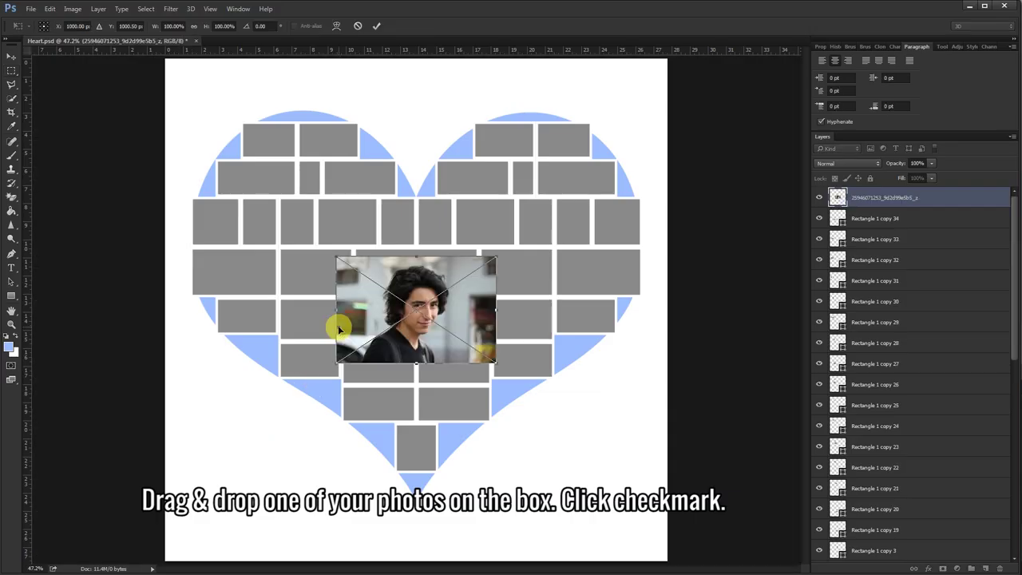
# Move the portrait photo over the heart's lower-left box and commit its placement
pyautogui.moveTo(411, 292); pyautogui.dragTo(316, 335)
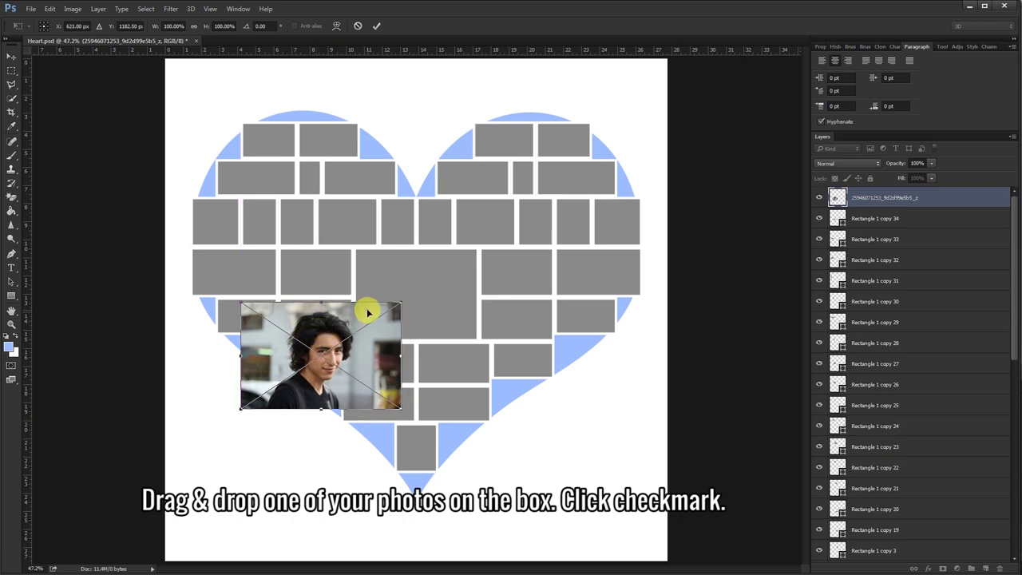
pyautogui.click(373, 28)
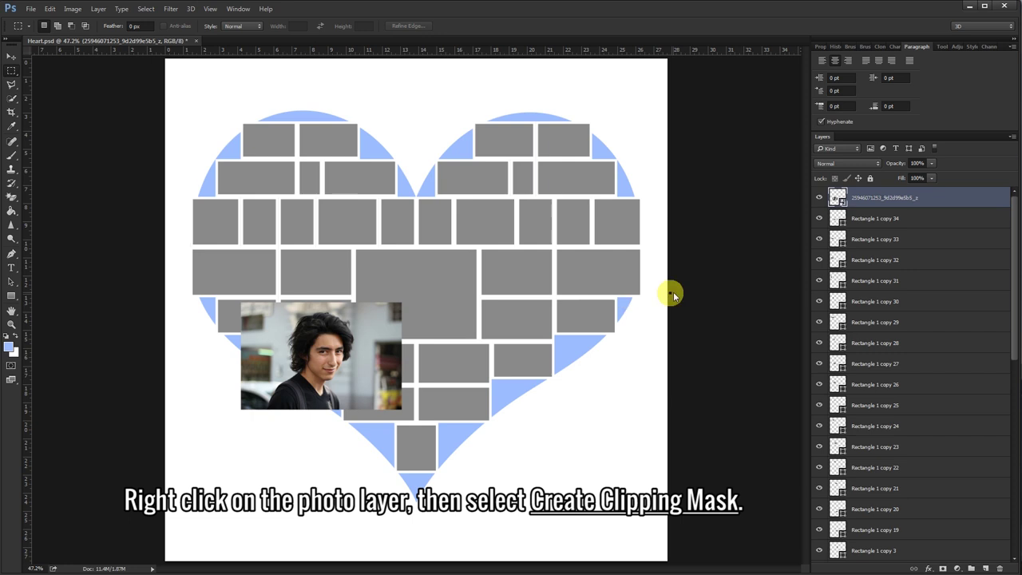
pyautogui.rightClick(893, 195)
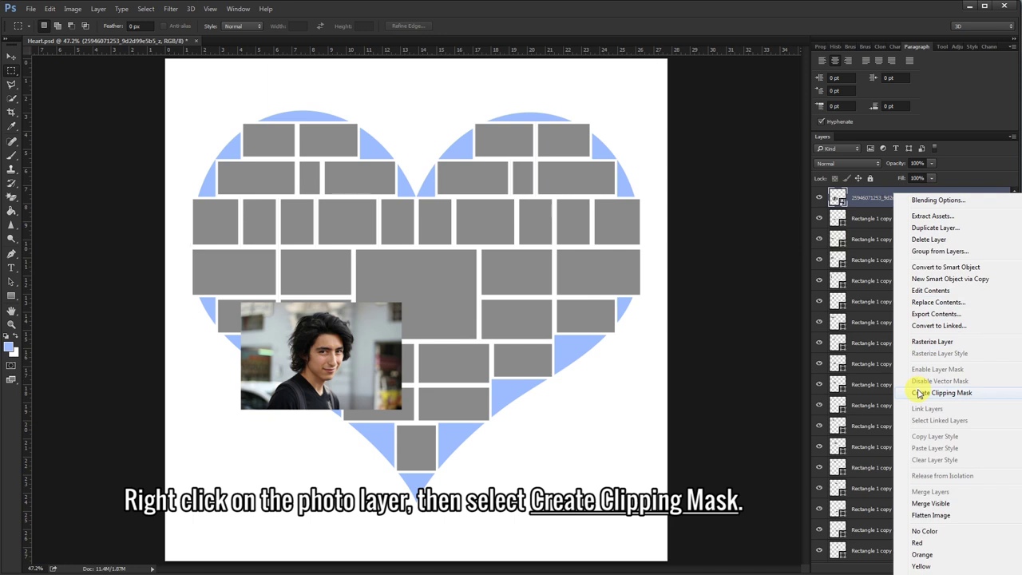
# Clip the portrait to the box below and shrink it with Free Transform
pyautogui.click(950, 393)
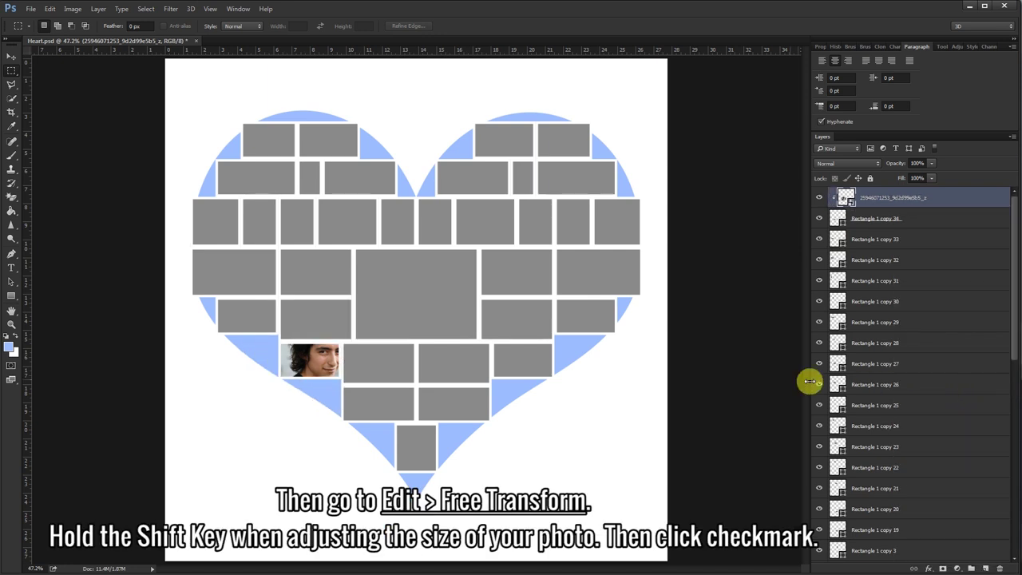
pyautogui.click(51, 10)
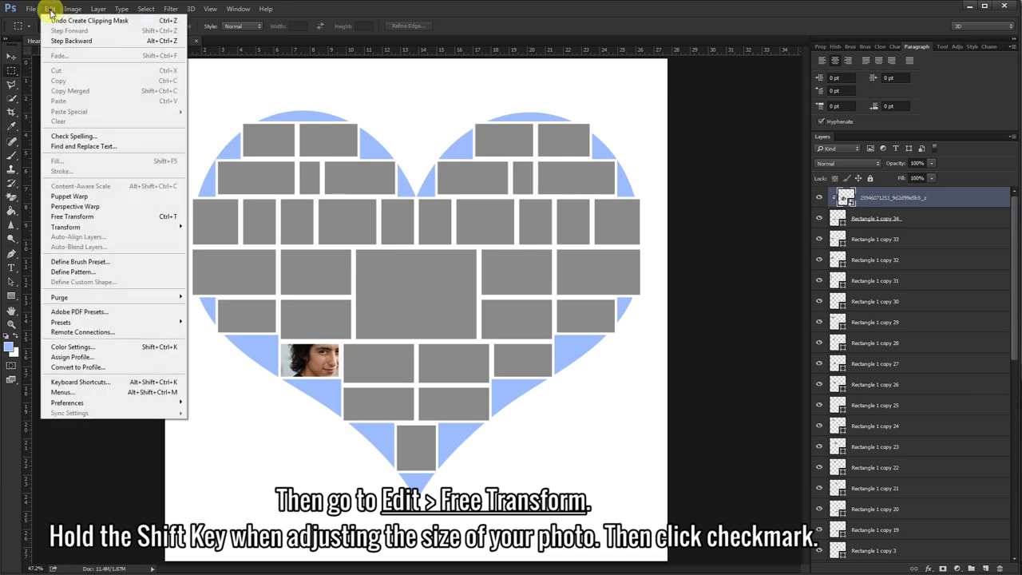
pyautogui.click(75, 216)
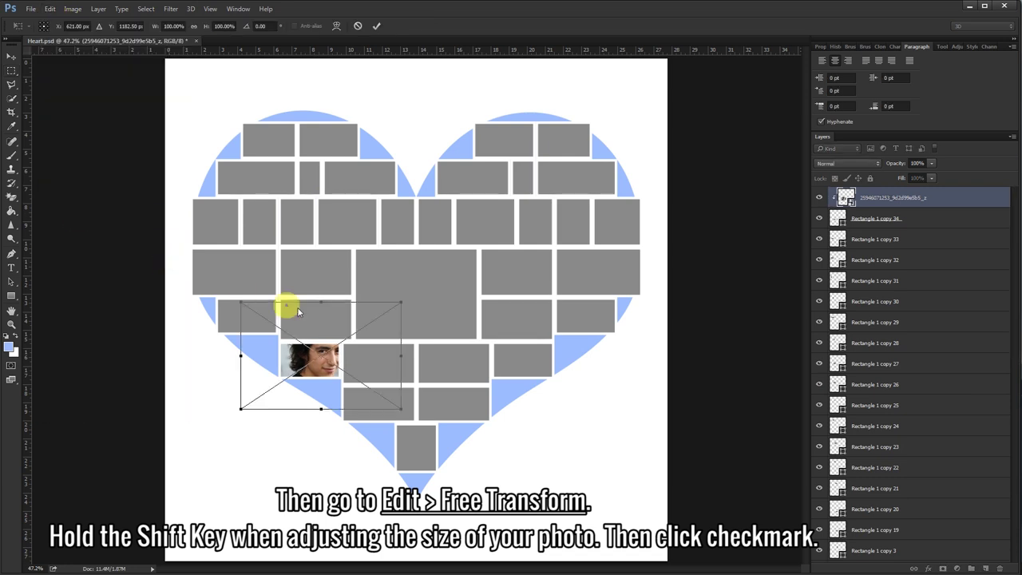
pyautogui.moveTo(400, 301); pyautogui.dragTo(343, 343)
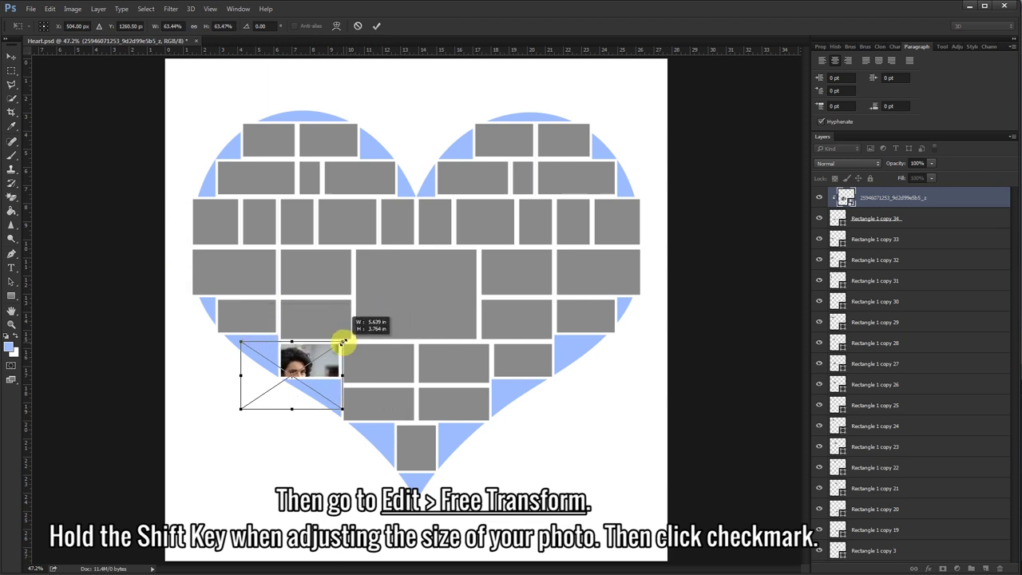
pyautogui.moveTo(344, 342); pyautogui.dragTo(342, 341)
pyautogui.moveTo(242, 408); pyautogui.dragTo(264, 396)
pyautogui.moveTo(329, 368); pyautogui.dragTo(334, 363)
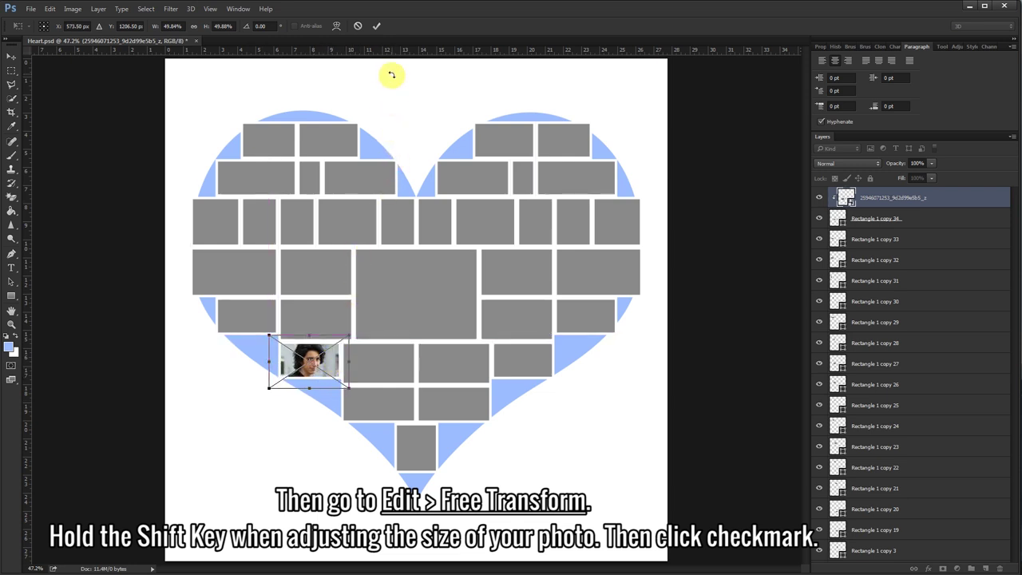
pyautogui.click(376, 27)
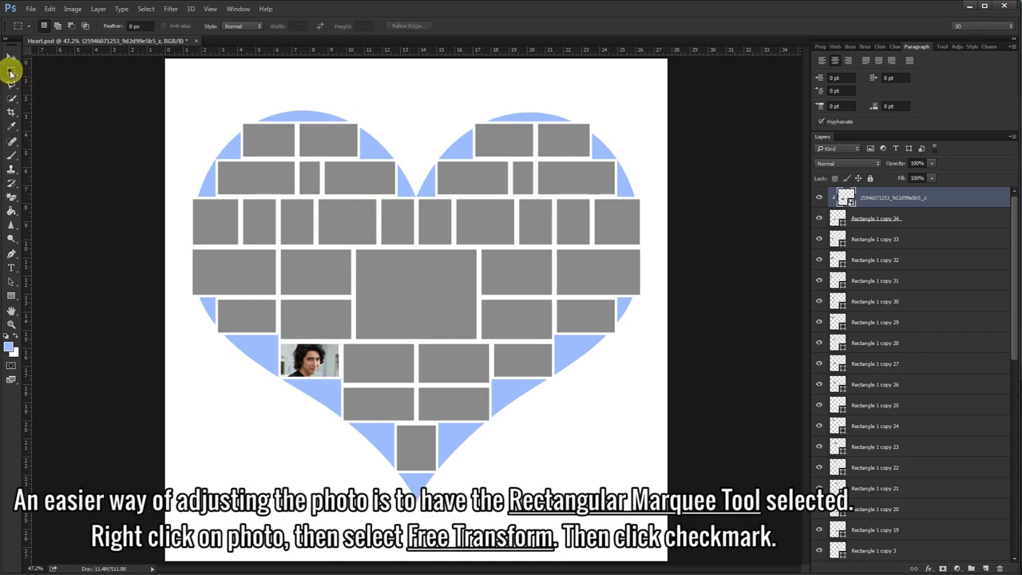
# Free-transform the portrait again to nudge it into place within its box
pyautogui.rightClick(309, 362)
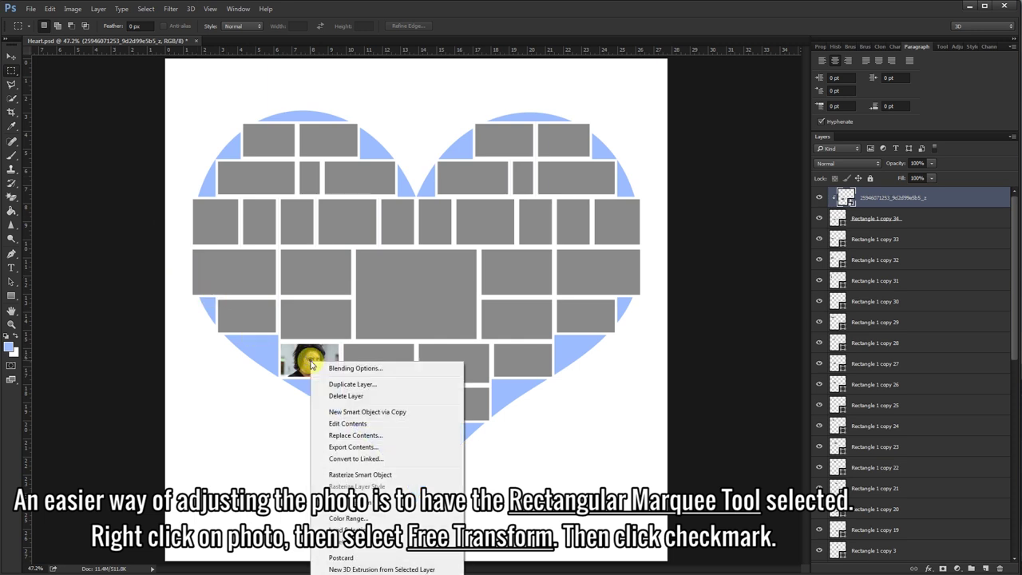
pyautogui.click(389, 498)
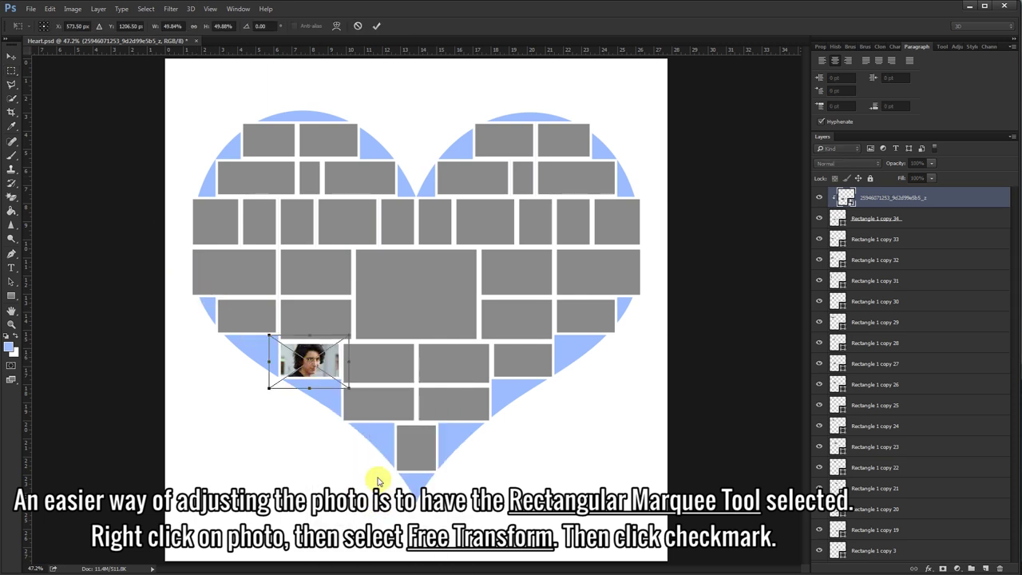
pyautogui.moveTo(327, 360); pyautogui.dragTo(334, 363)
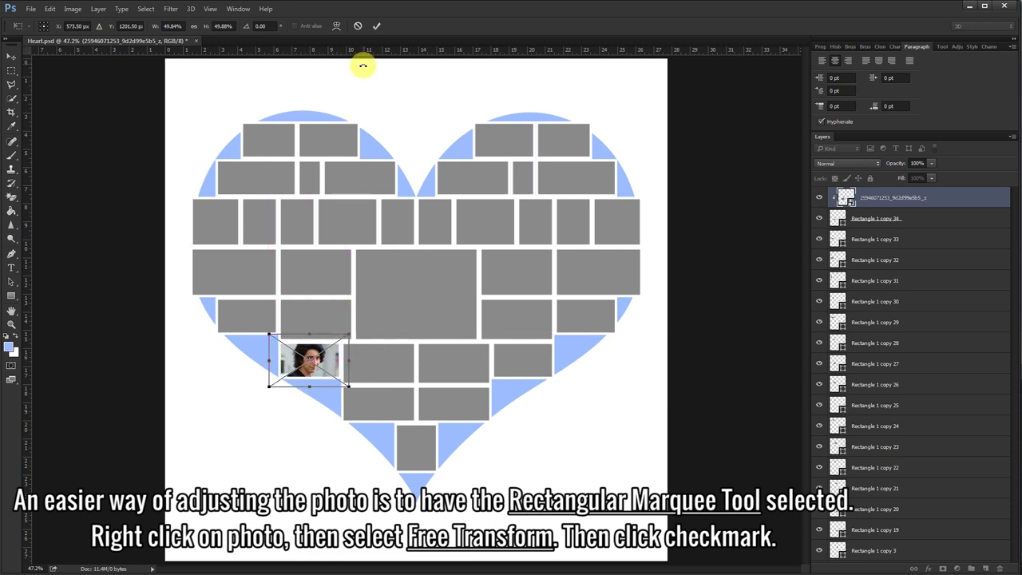
pyautogui.click(376, 26)
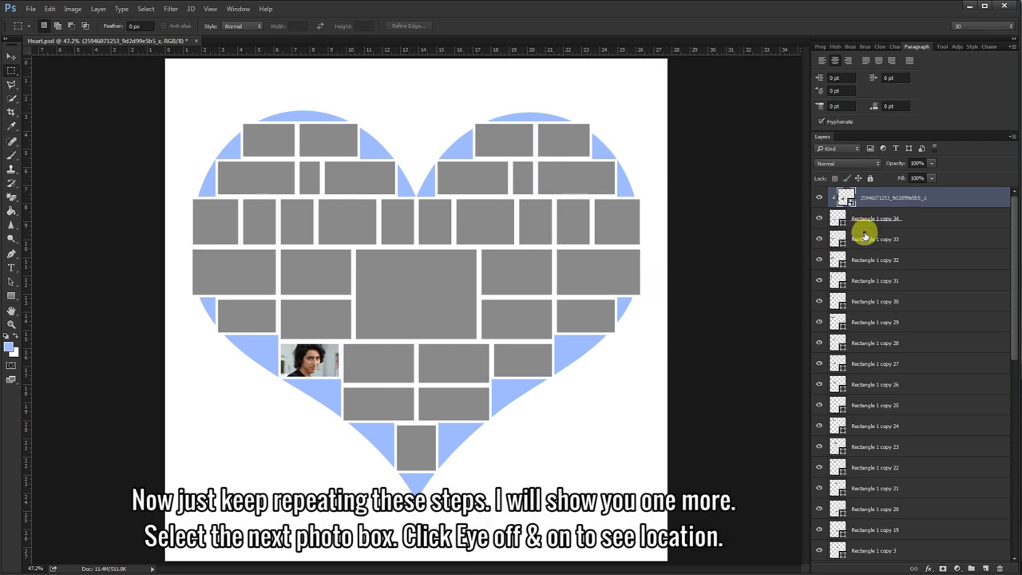
# Select Rectangle 1 copy 33, blink its visibility to find it, and choose the next photo
pyautogui.click(913, 237)
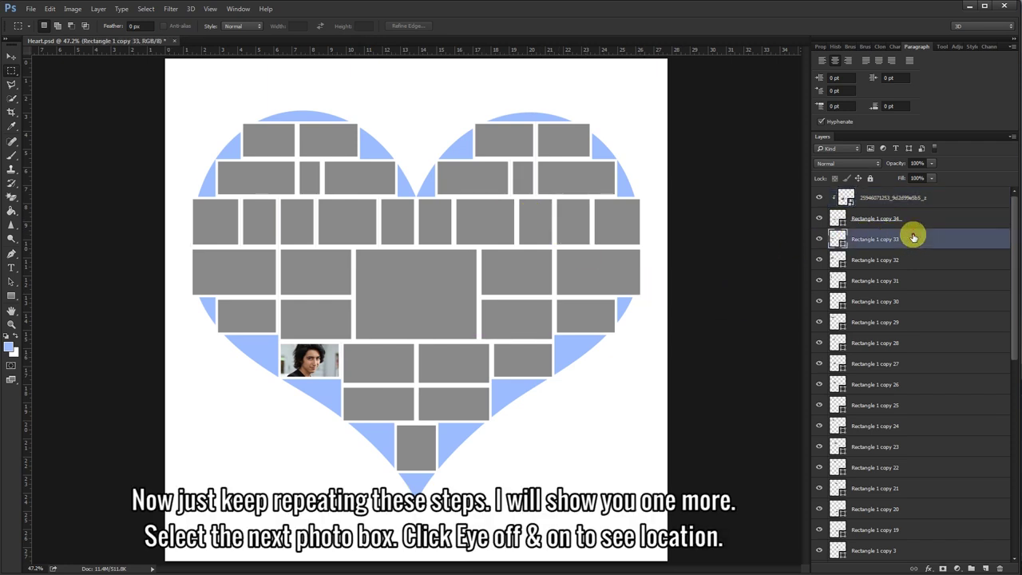
pyautogui.click(819, 239)
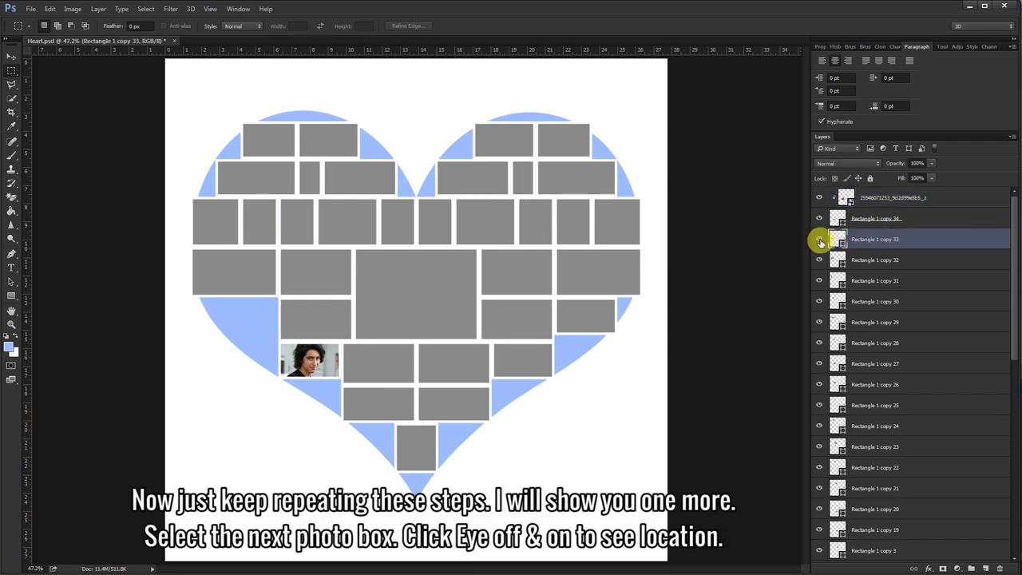
pyautogui.click(819, 240)
pyautogui.click(819, 239)
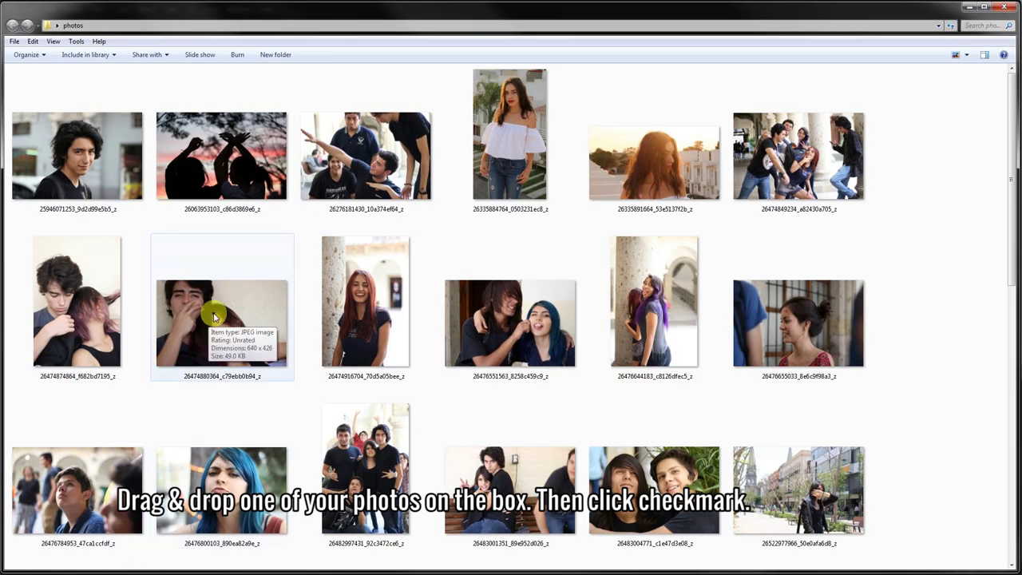
pyautogui.click(214, 317)
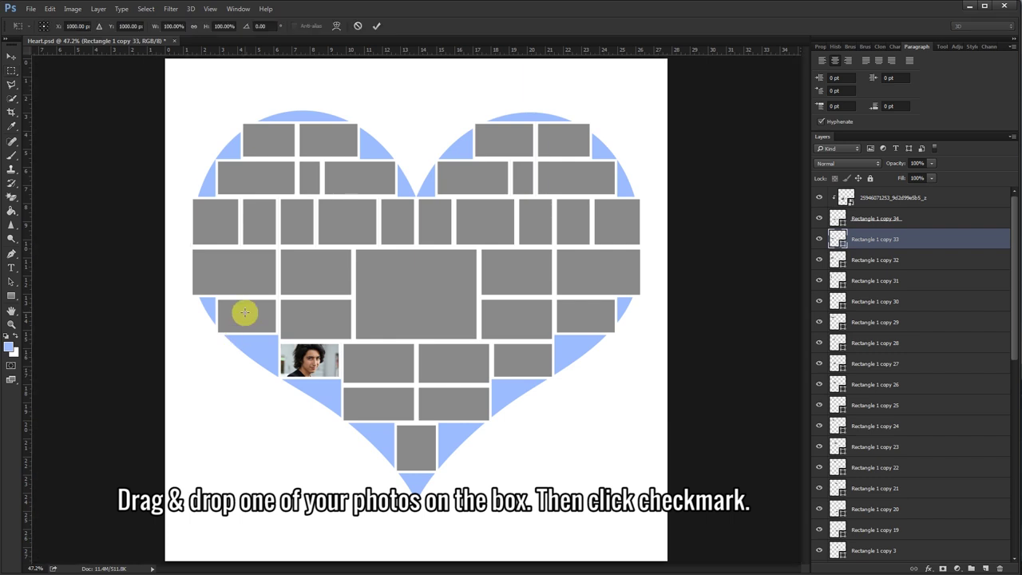
# Drop the couple photo over the heart's left-edge box and commit its placement
pyautogui.moveTo(417, 279); pyautogui.dragTo(255, 297)
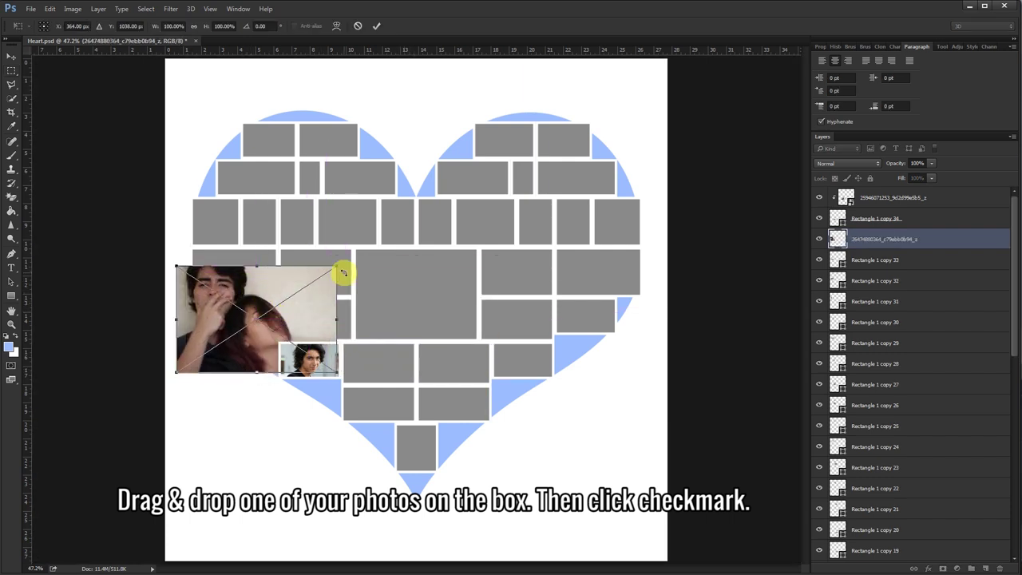
pyautogui.click(376, 30)
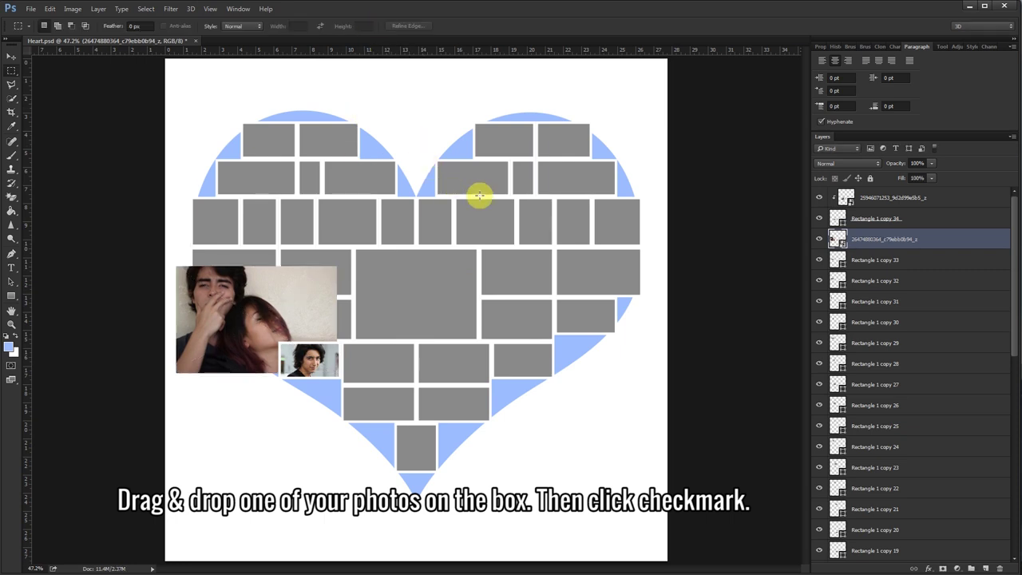
pyautogui.rightClick(914, 238)
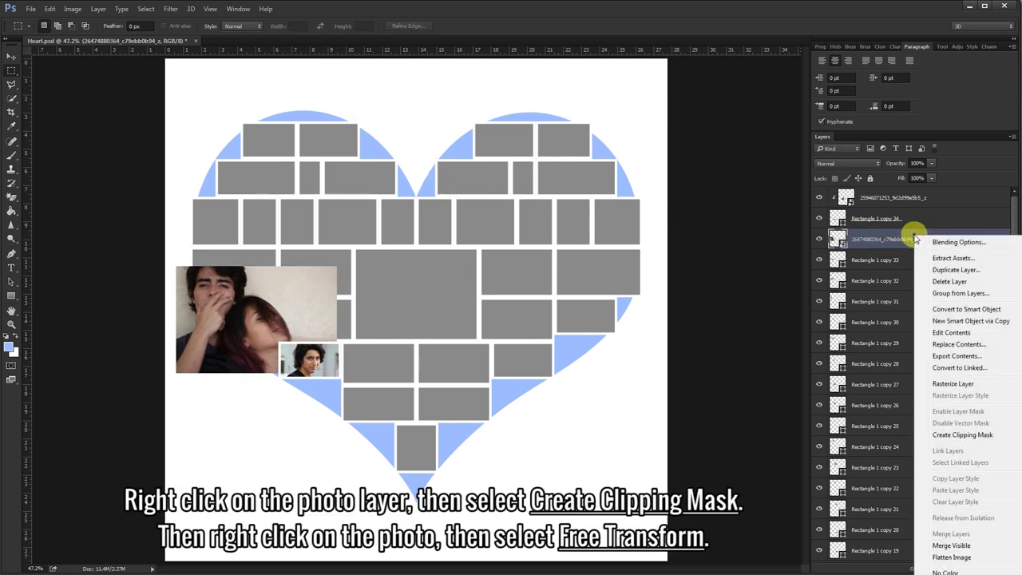
# Clip the couple photo to its left-edge box and shrink it to fit inside
pyautogui.click(966, 434)
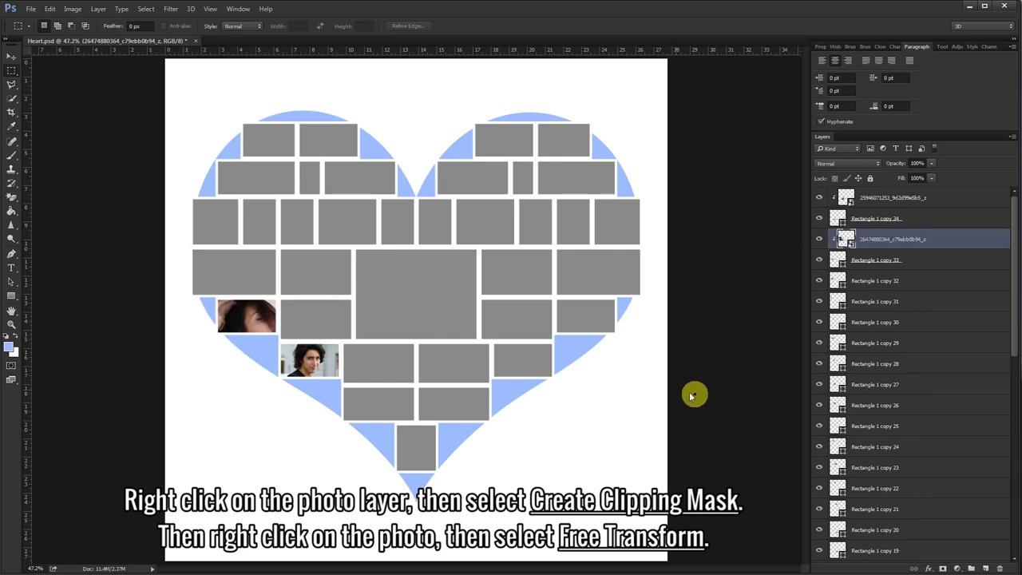
pyautogui.rightClick(266, 314)
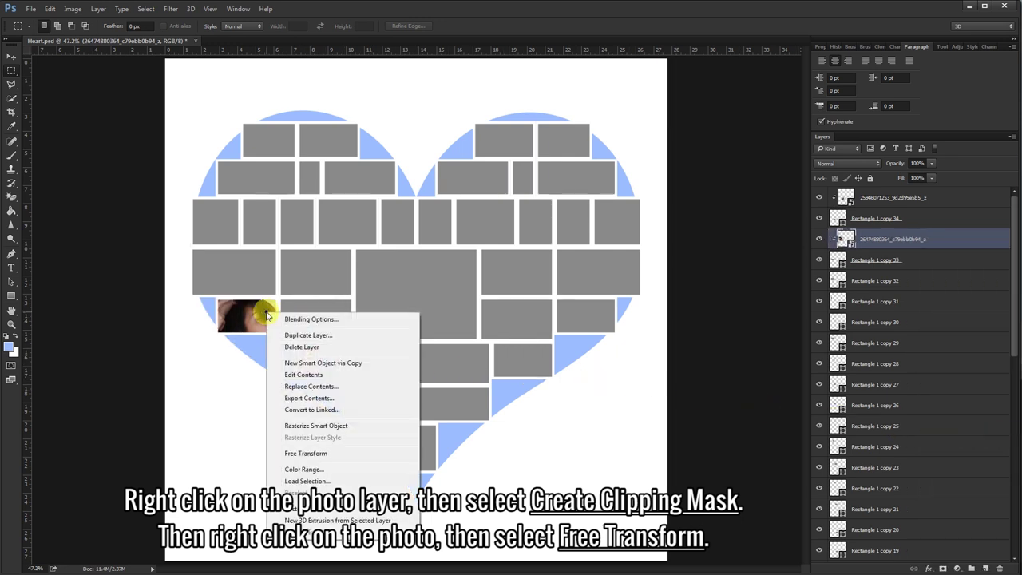
pyautogui.click(307, 453)
pyautogui.moveTo(336, 266)
pyautogui.mouseDown()
pyautogui.moveTo(281, 300)
pyautogui.moveTo(291, 296)
pyautogui.mouseUp()
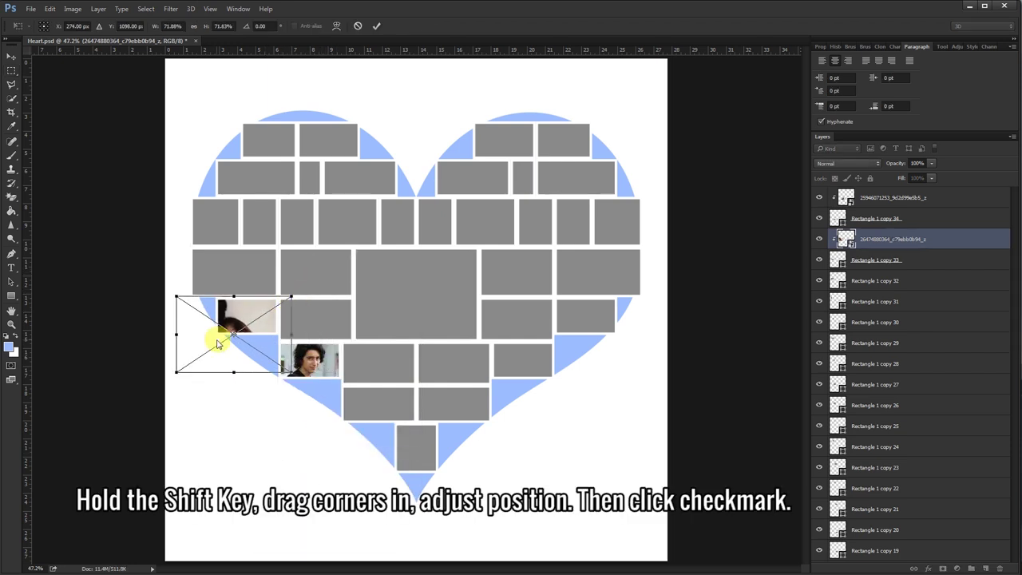
pyautogui.moveTo(173, 373); pyautogui.dragTo(207, 341)
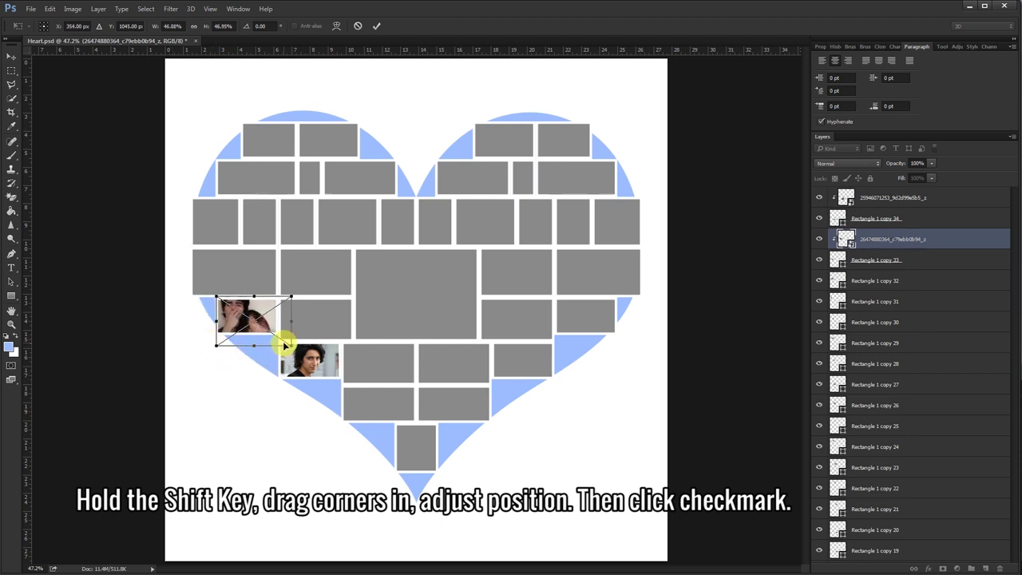
pyautogui.moveTo(292, 347); pyautogui.dragTo(279, 336)
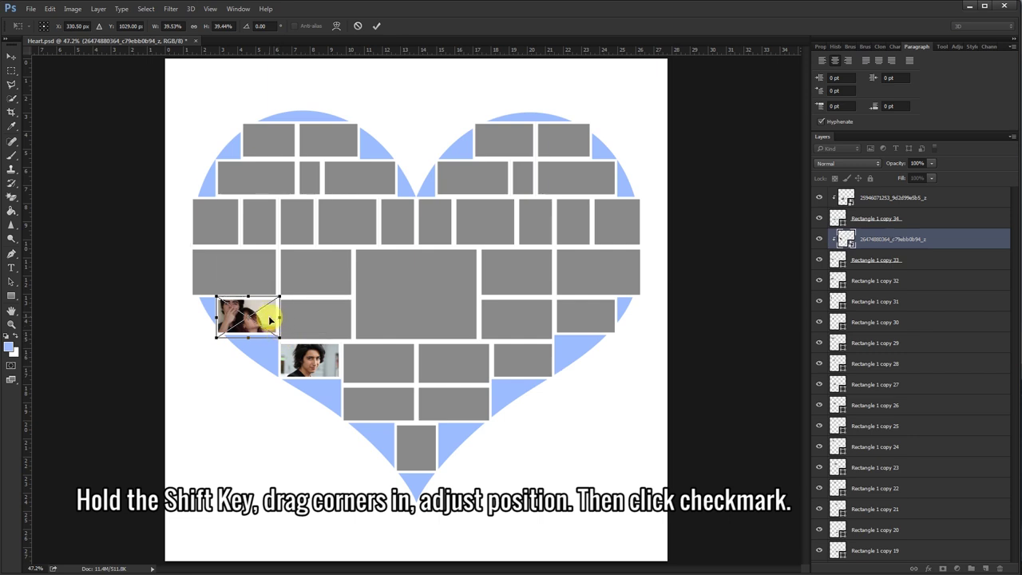
pyautogui.moveTo(270, 319); pyautogui.dragTo(269, 322)
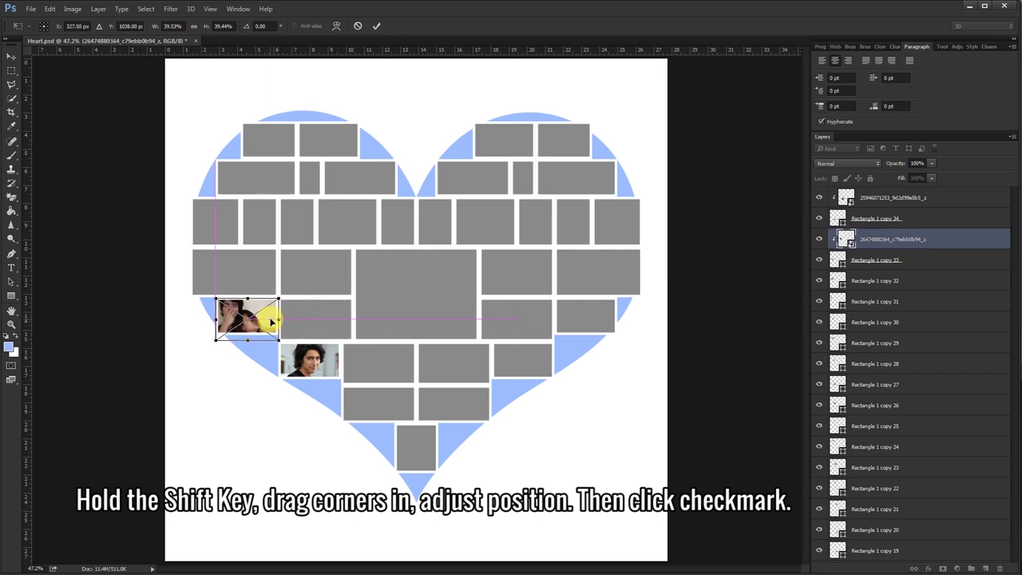
pyautogui.click(375, 30)
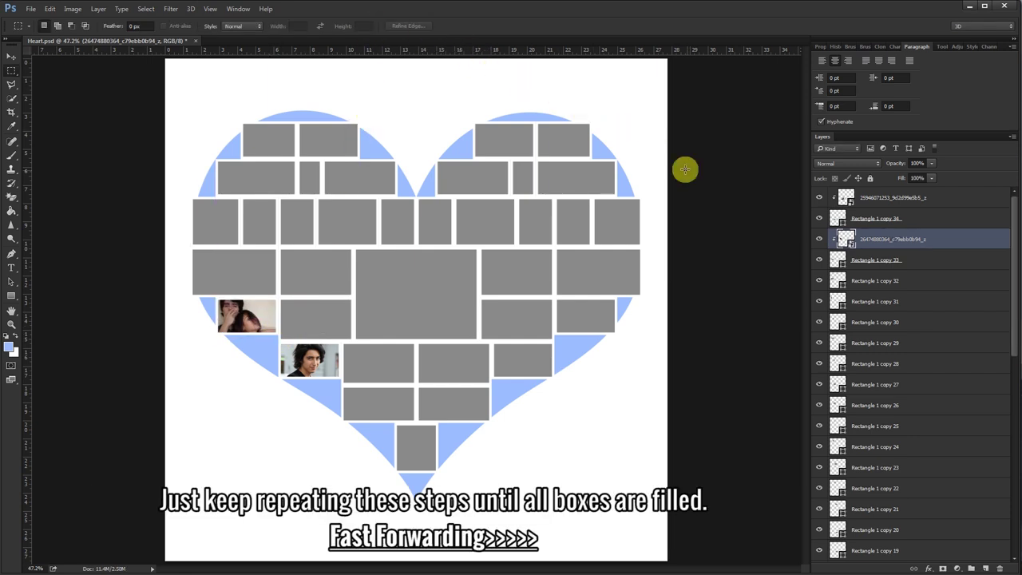
pyautogui.click(925, 285)
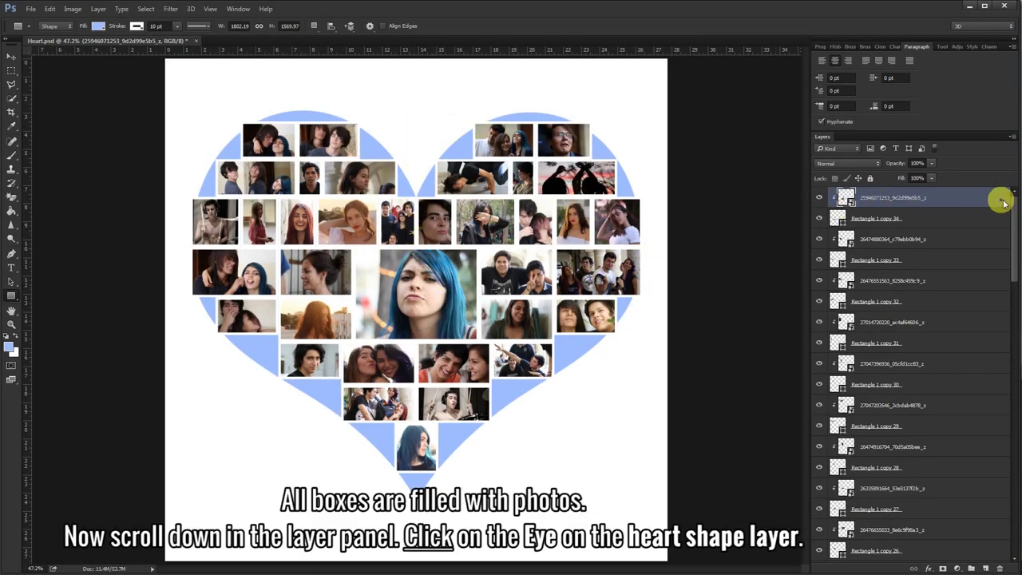
# Hide the light blue heart shape and select the Background layer
pyautogui.moveTo(1014, 208); pyautogui.dragTo(1015, 484)
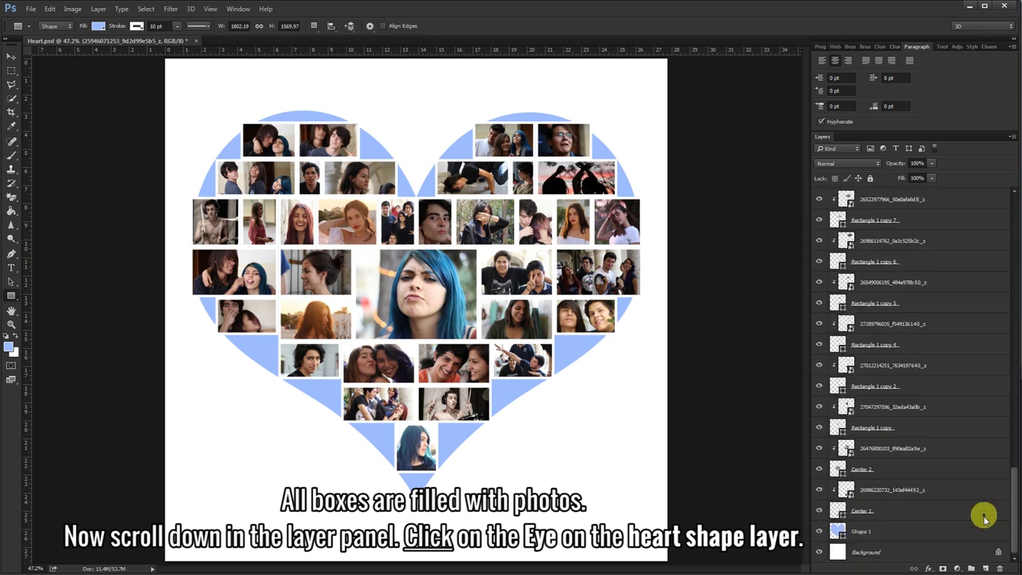
pyautogui.click(819, 532)
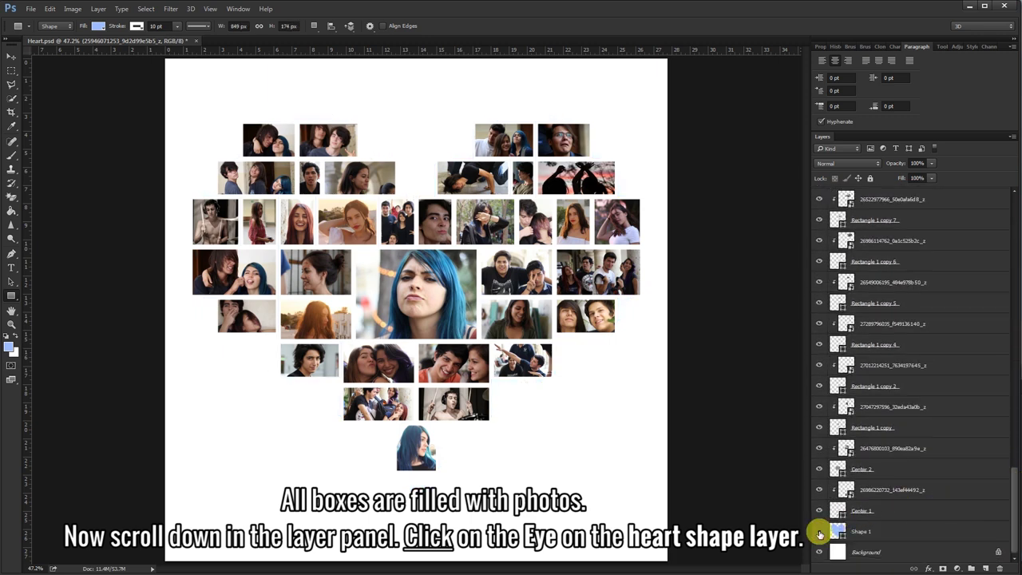
pyautogui.click(887, 552)
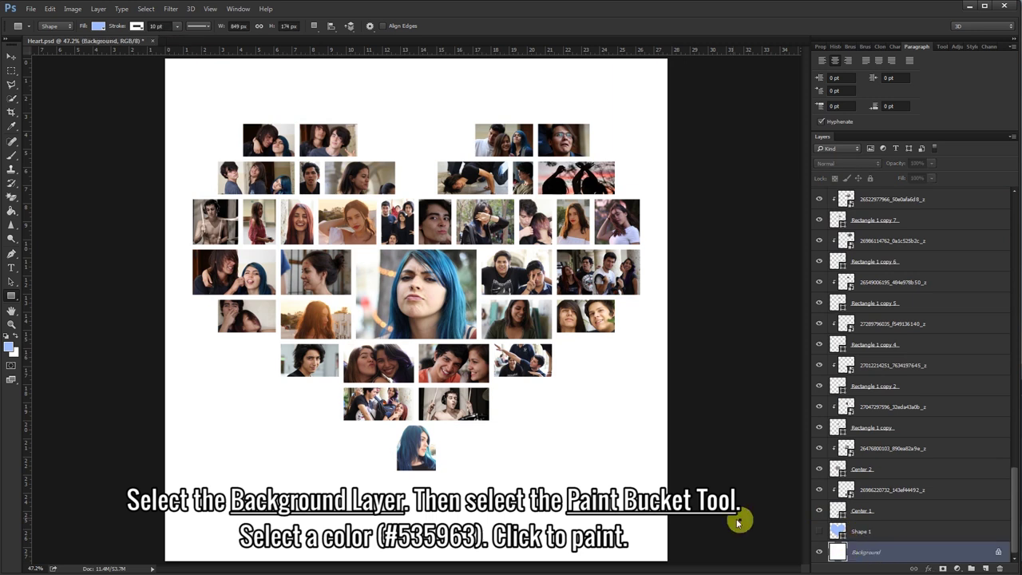
# Fill the background with dark grey-blue #535963 using the Paint Bucket
pyautogui.click(12, 211)
pyautogui.click(54, 220)
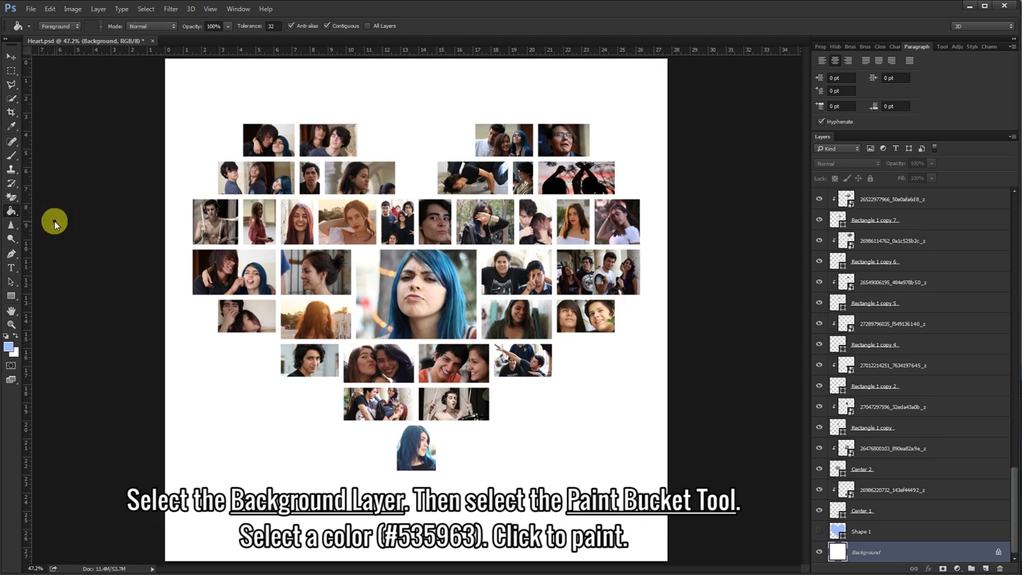
pyautogui.click(10, 346)
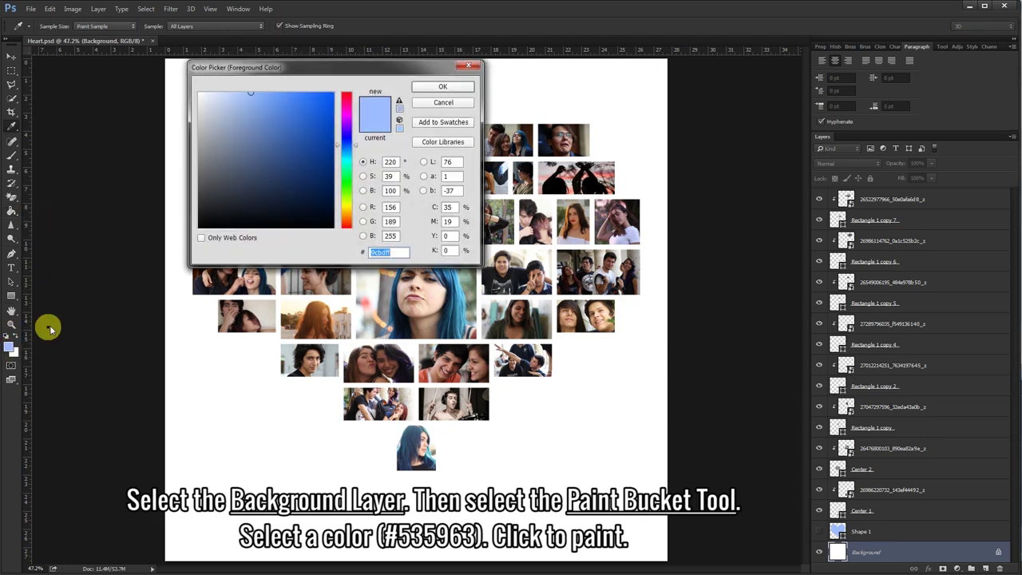
pyautogui.click(215, 179)
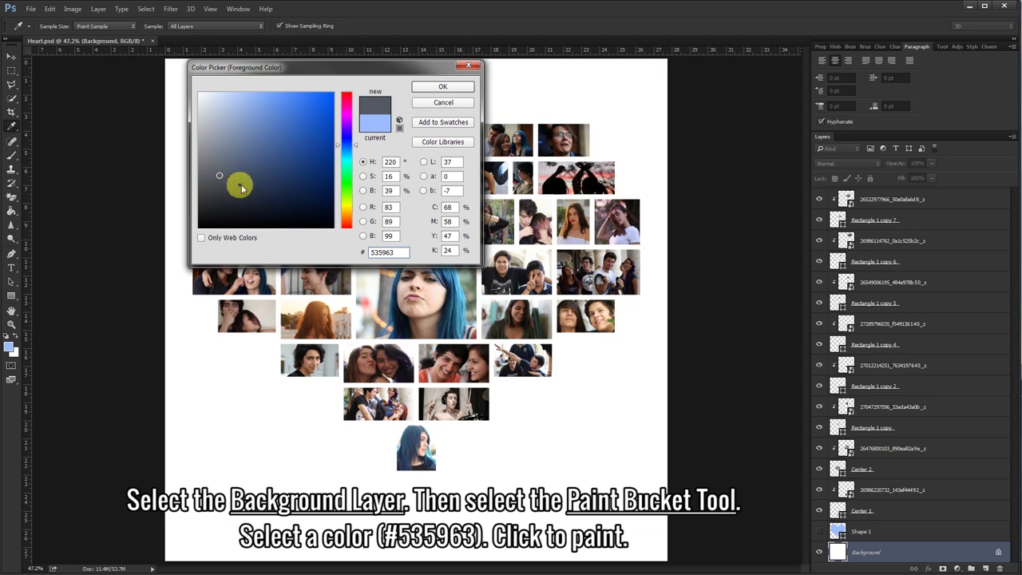
pyautogui.click(429, 86)
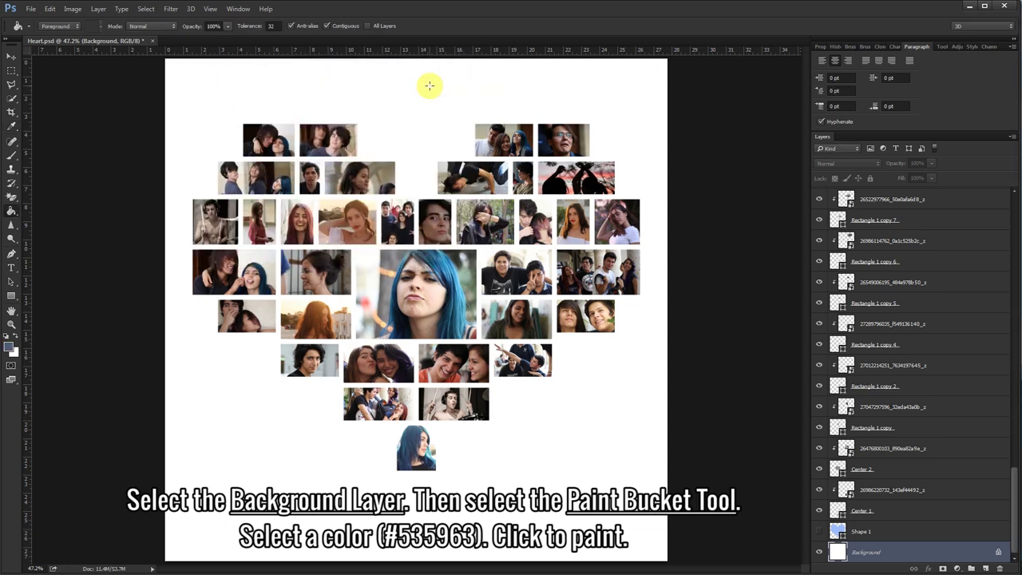
pyautogui.click(562, 354)
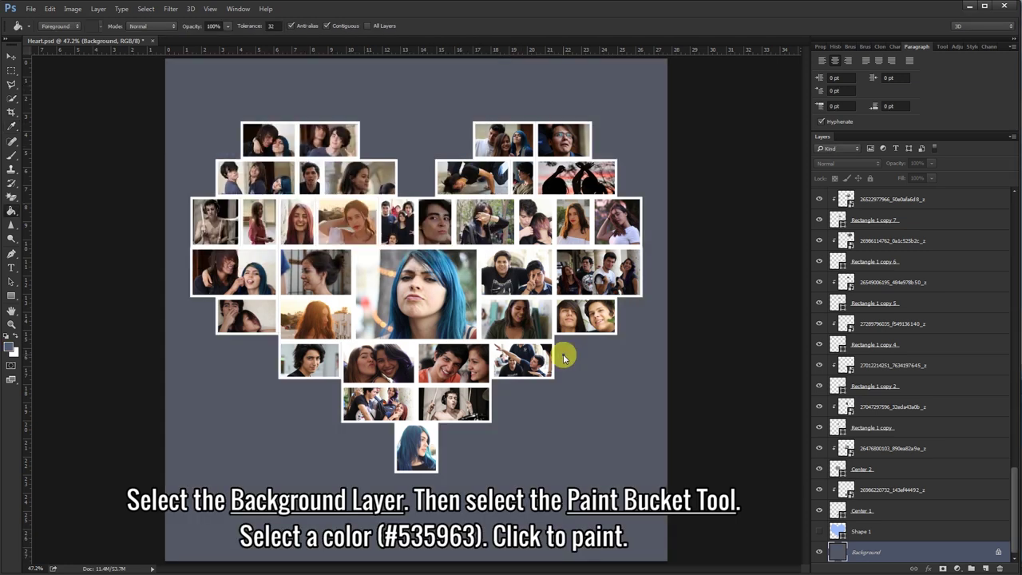
# Switch to the Type tool and set the text colour to white
pyautogui.click(15, 270)
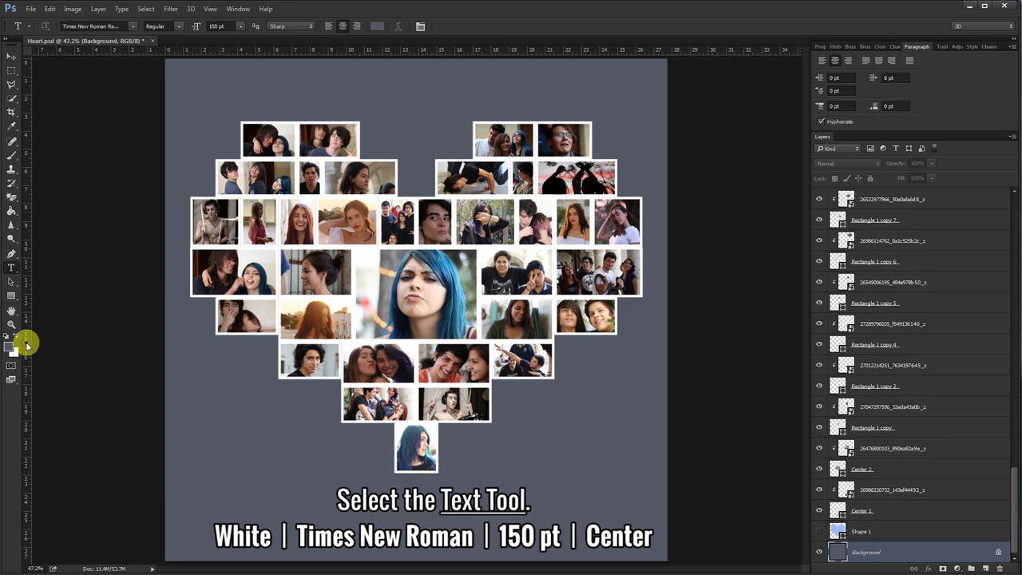
pyautogui.click(374, 28)
pyautogui.moveTo(257, 103); pyautogui.dragTo(178, 82)
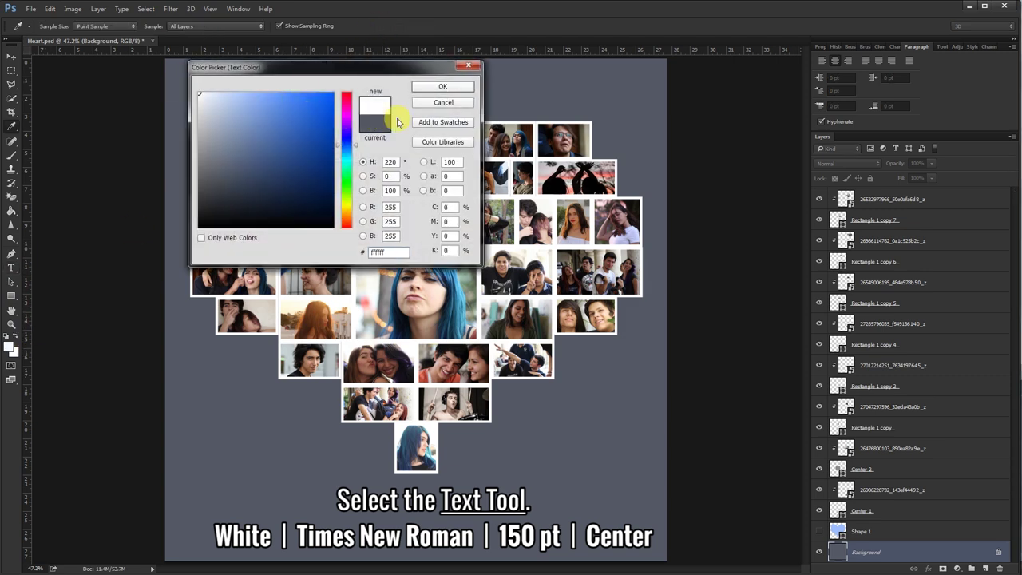
pyautogui.click(438, 90)
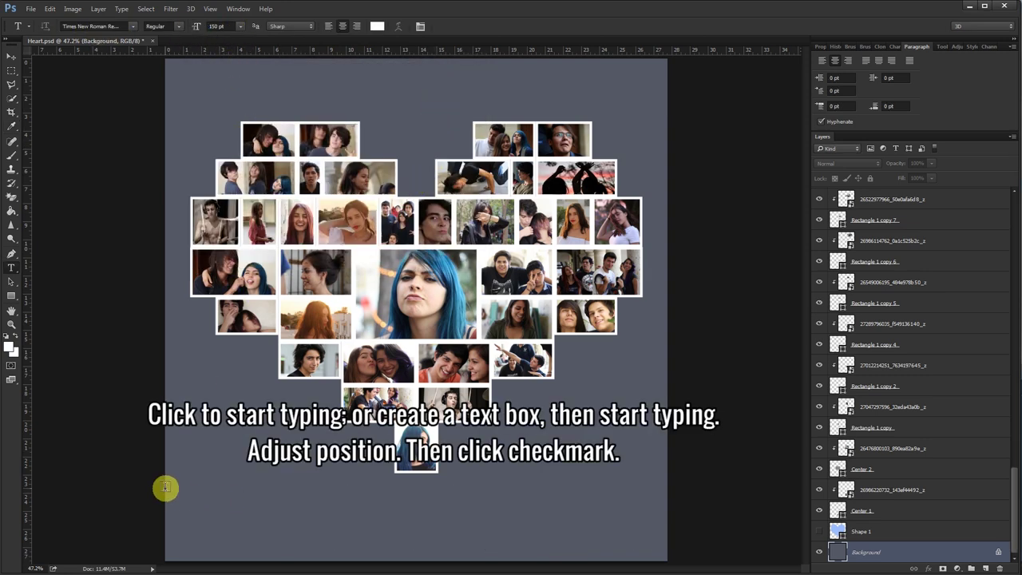
# Add 'FRIENDS <3' in a wide text box below the heart, nudge it down, and commit
pyautogui.moveTo(165, 488); pyautogui.dragTo(666, 547)
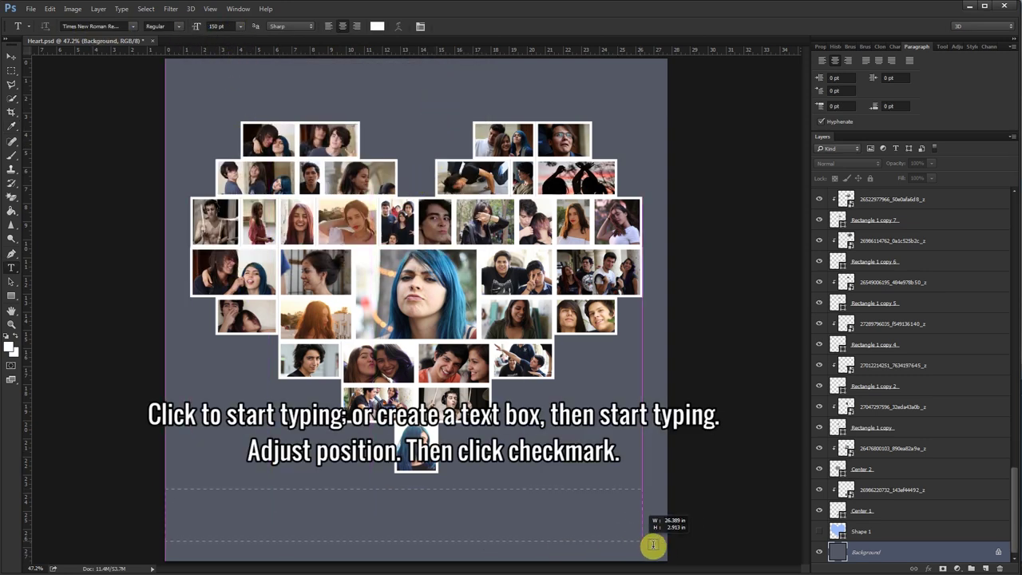
pyautogui.moveTo(666, 548); pyautogui.dragTo(666, 548)
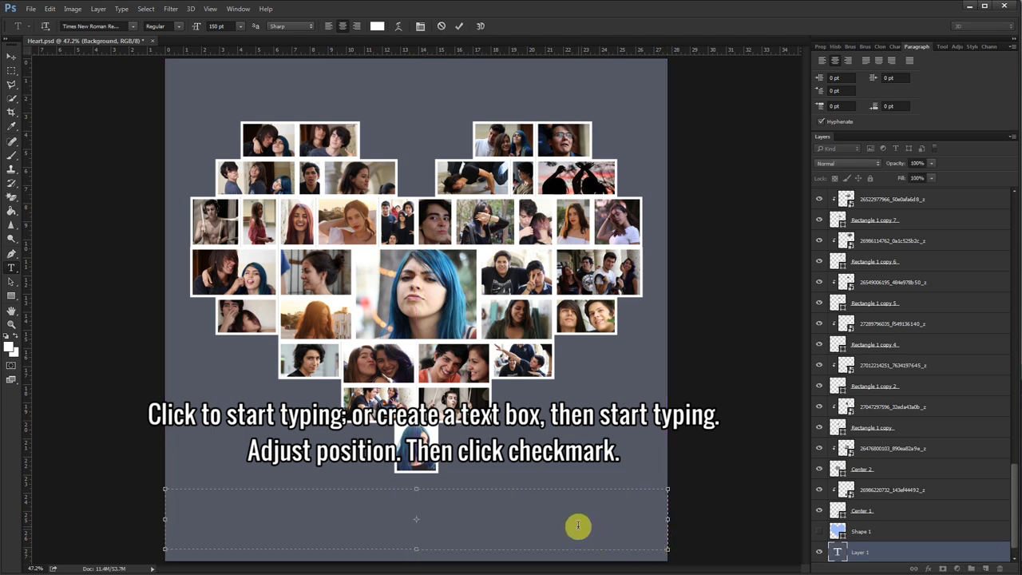
pyautogui.write('FRIENDS')
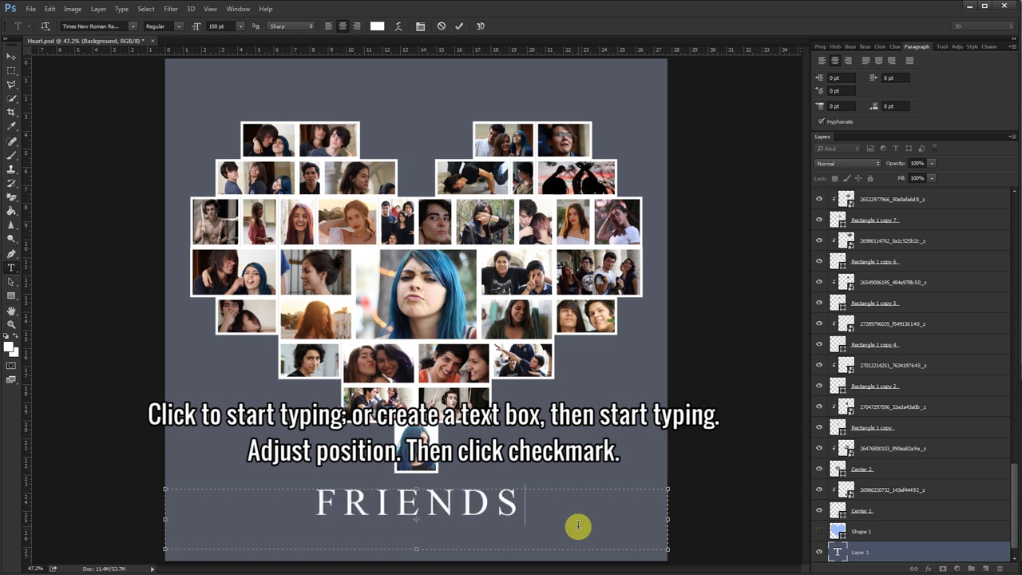
pyautogui.write(' <')
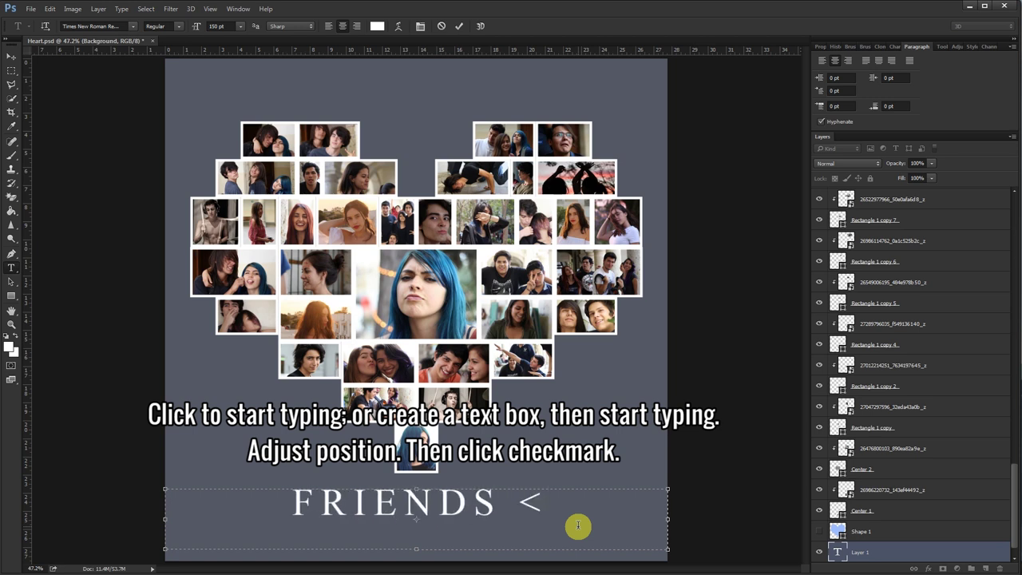
pyautogui.write('3')
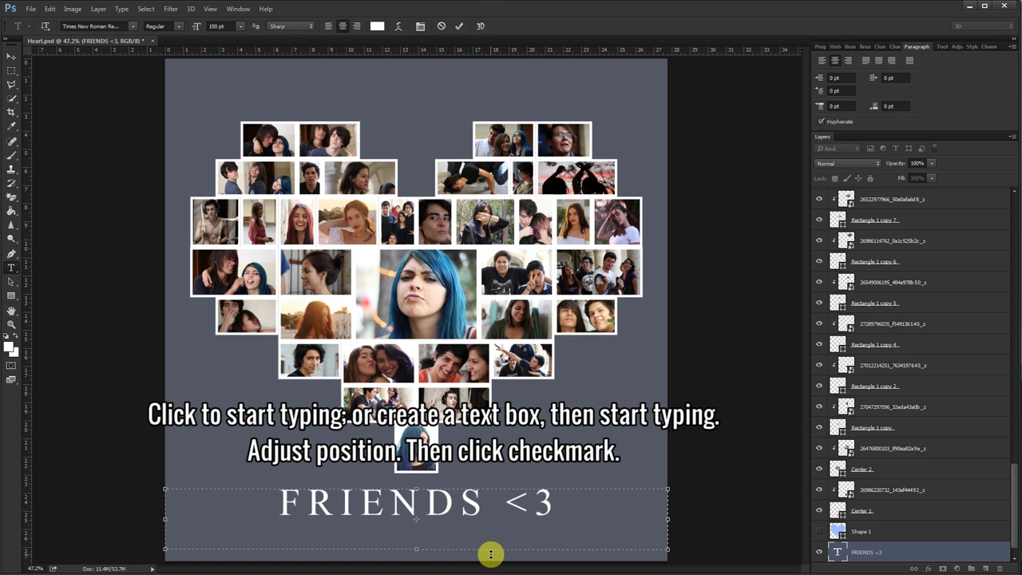
pyautogui.moveTo(416, 489); pyautogui.dragTo(416, 500)
pyautogui.moveTo(416, 503); pyautogui.dragTo(416, 506)
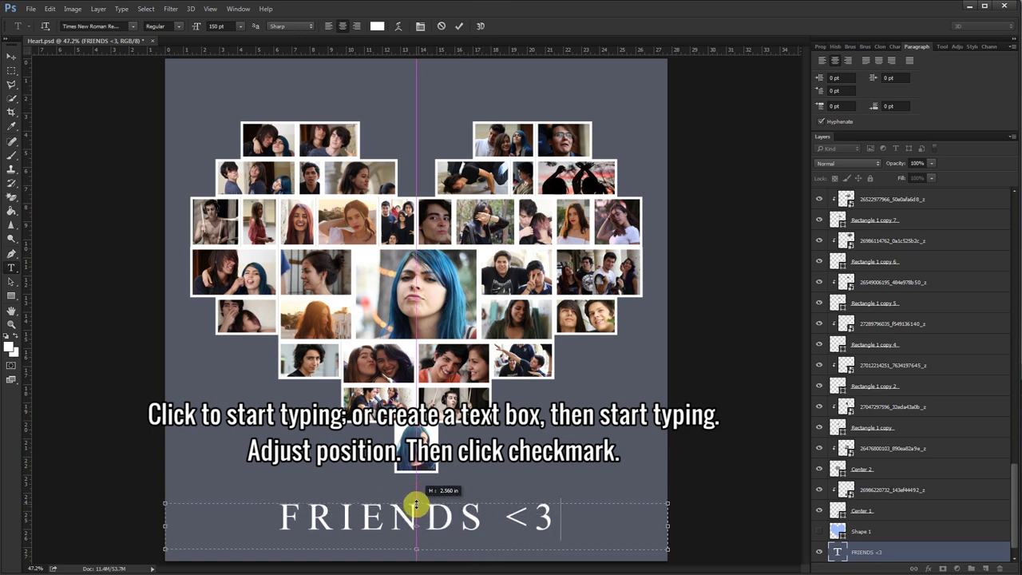
pyautogui.click(459, 30)
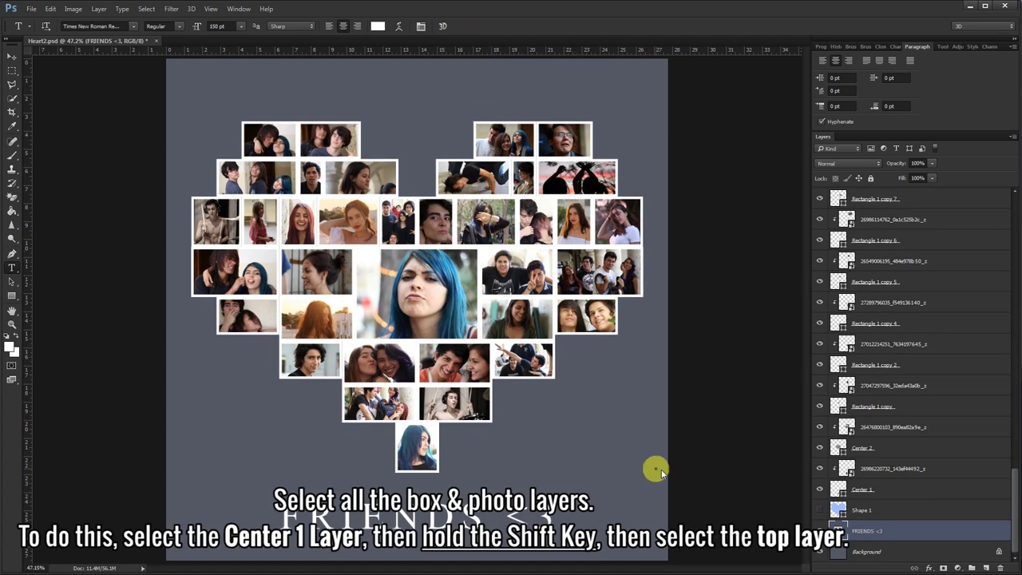
# Duplicate the layers from Center 1 up to the top, then merge the copies into one
pyautogui.click(910, 491)
pyautogui.moveTo(1014, 501); pyautogui.dragTo(1015, 222)
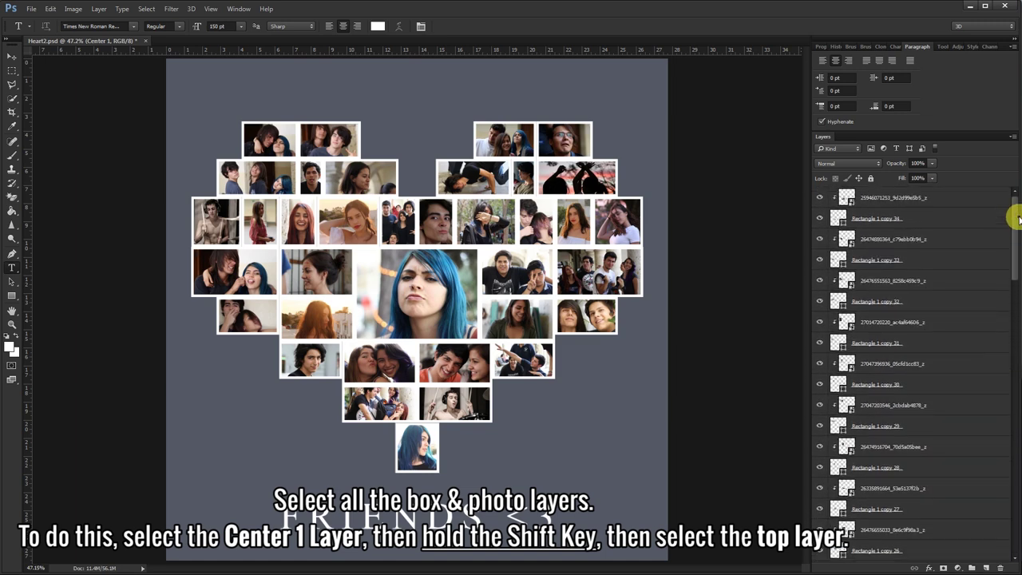
pyautogui.keyDown('shift'); pyautogui.click(926, 195); pyautogui.keyUp('shift')
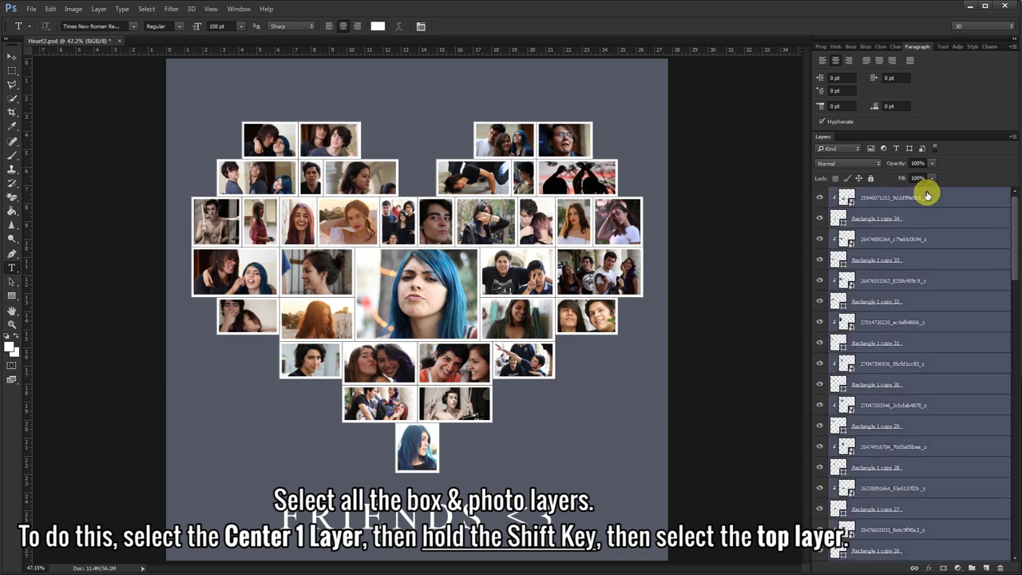
pyautogui.rightClick(862, 194)
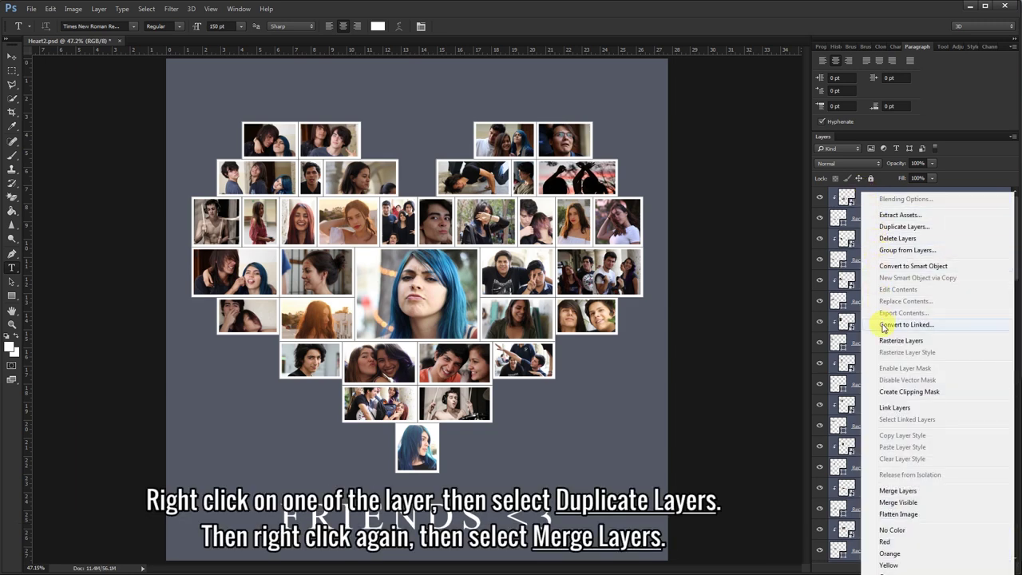
pyautogui.click(940, 230)
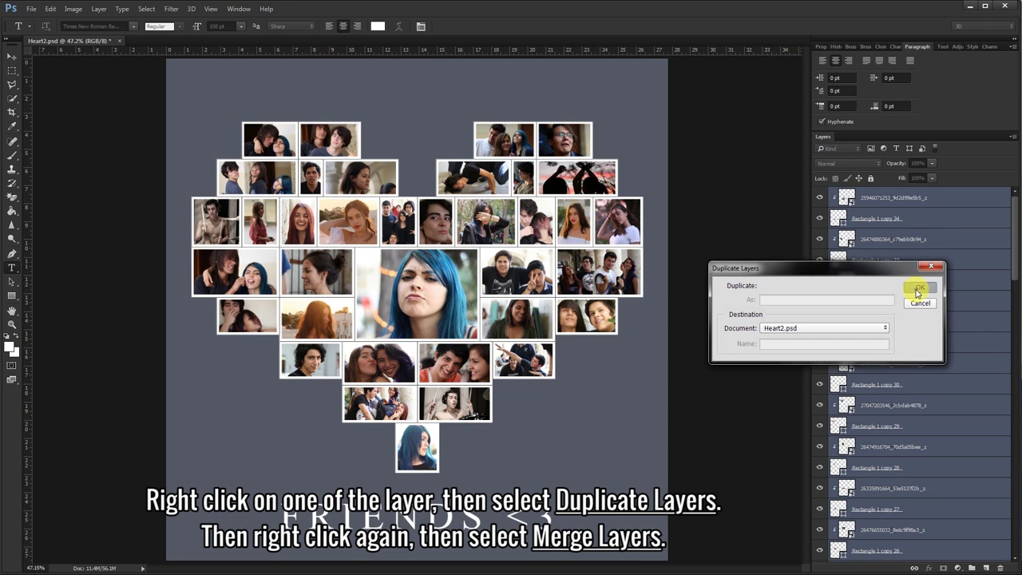
pyautogui.click(918, 289)
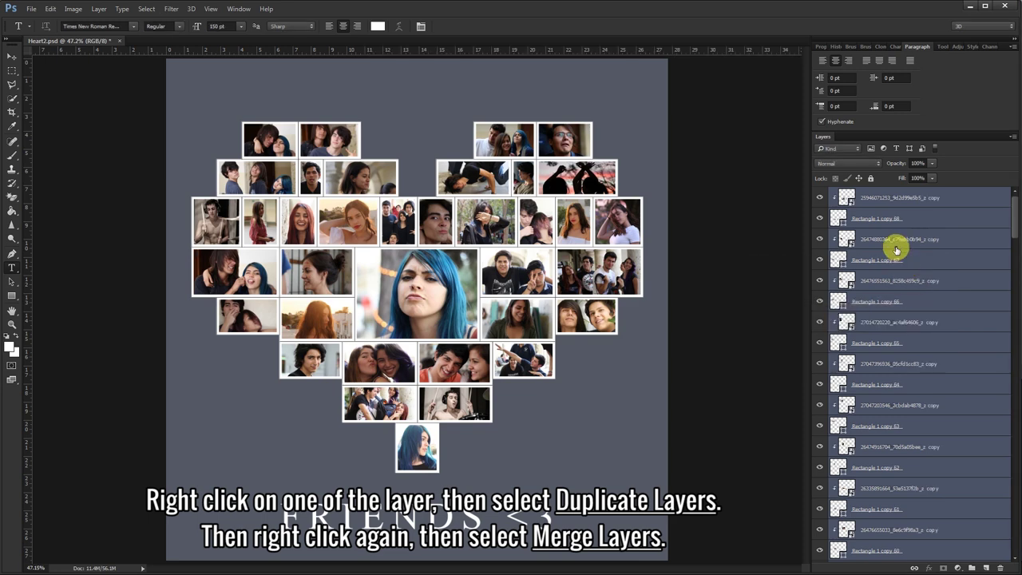
pyautogui.rightClick(859, 194)
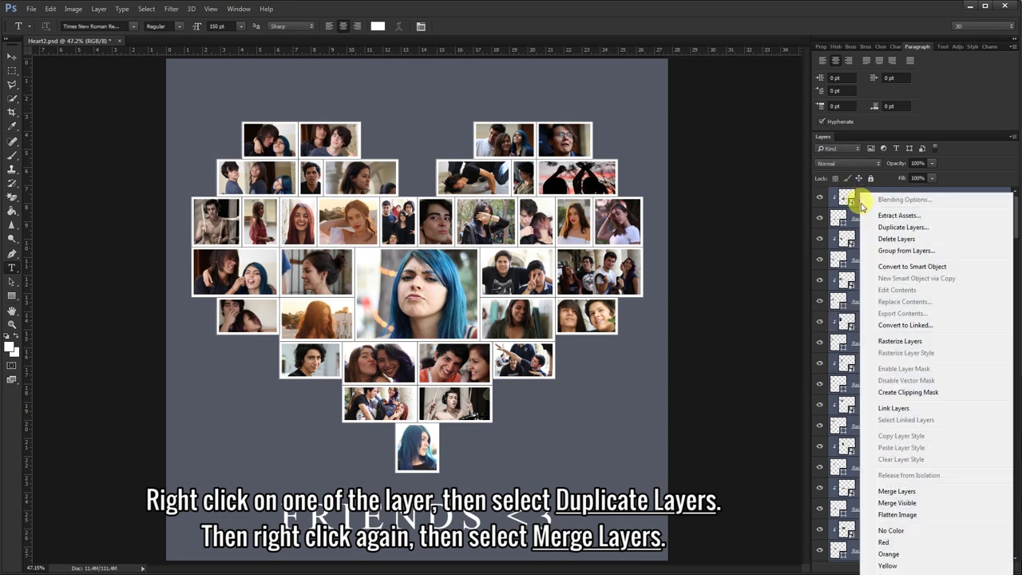
pyautogui.click(923, 492)
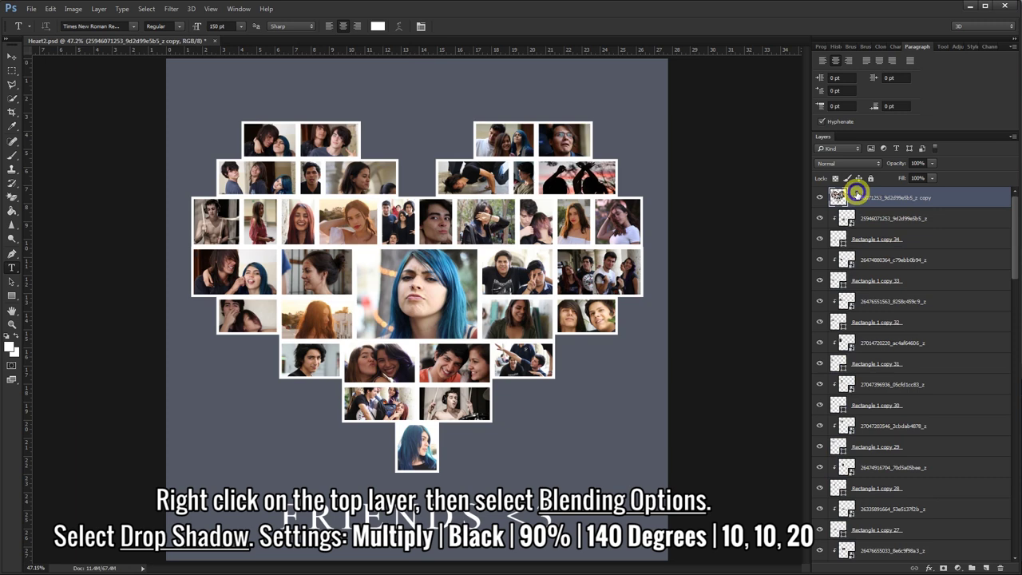
# Give the merged top layer a black Multiply drop shadow: 90%, 140°, distance 10, spread 10, size 20
pyautogui.rightClick(856, 193)
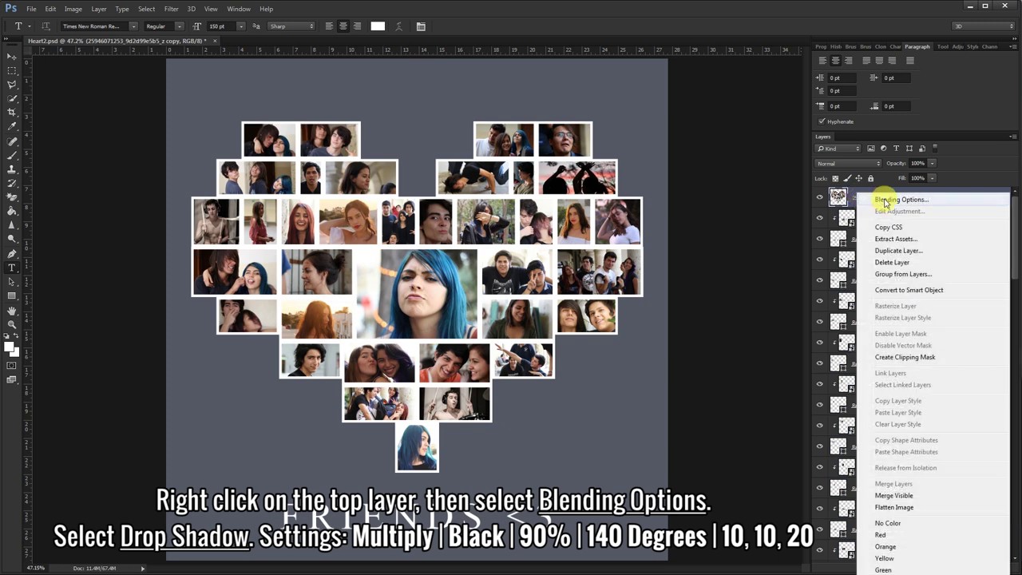
pyautogui.click(884, 201)
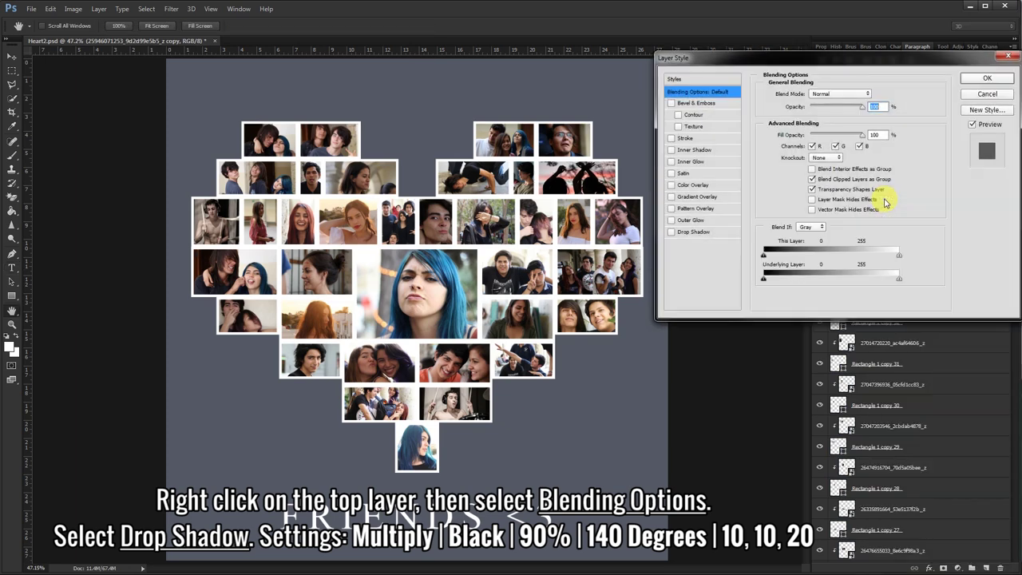
pyautogui.click(700, 231)
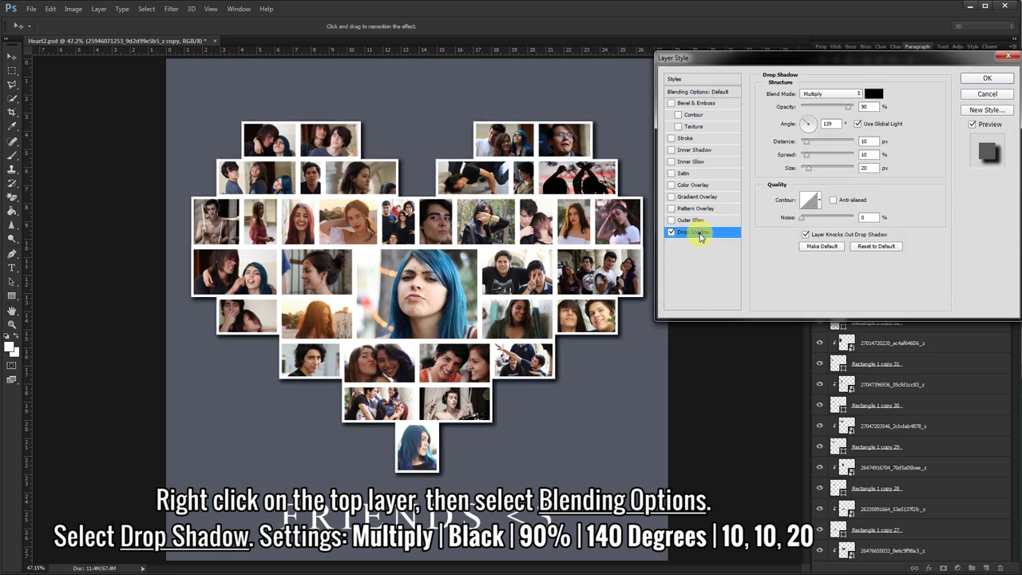
pyautogui.doubleClick(834, 125)
pyautogui.write('140')
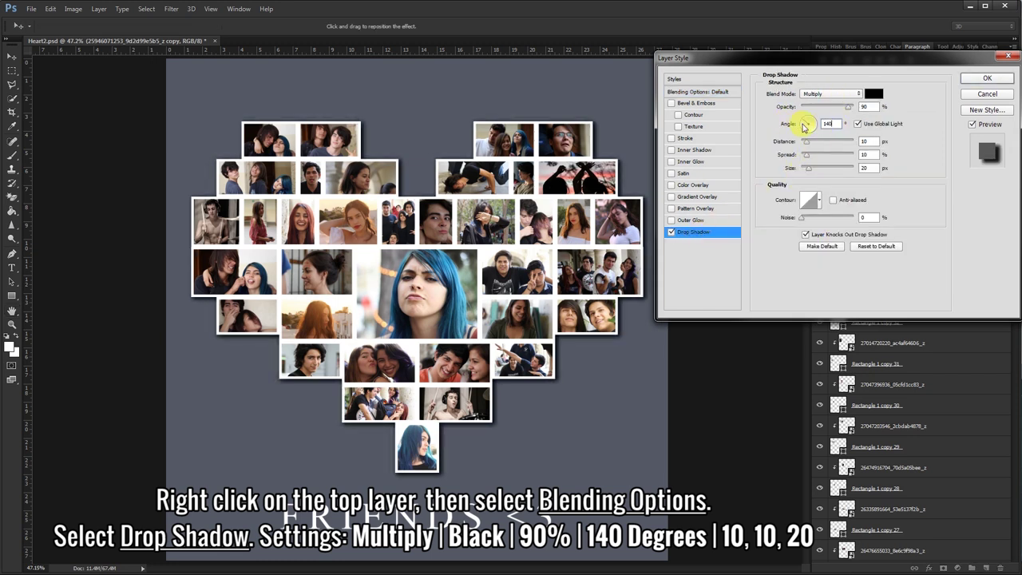
pyautogui.doubleClick(864, 154)
pyautogui.click(981, 82)
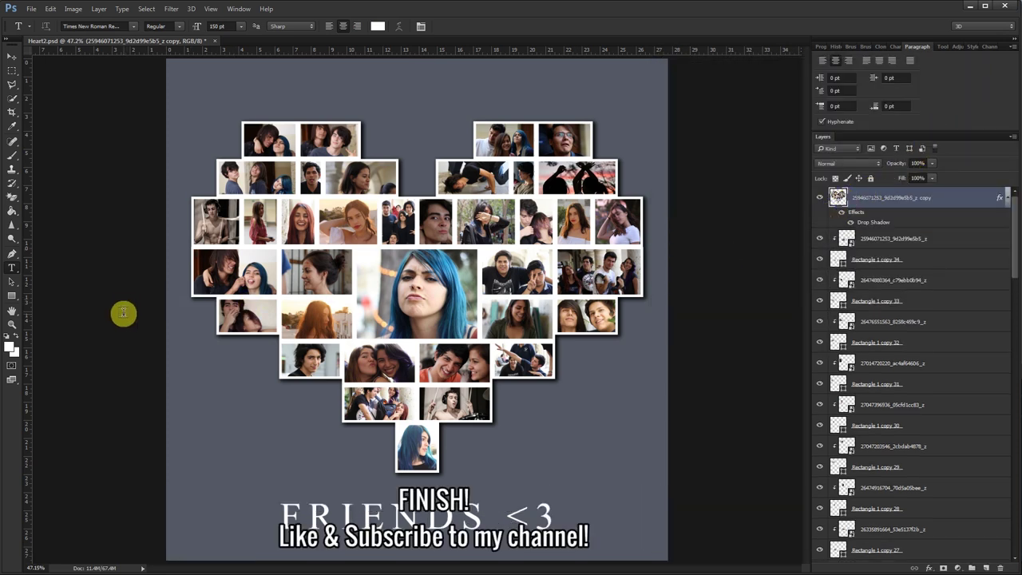
pyautogui.click(15, 327)
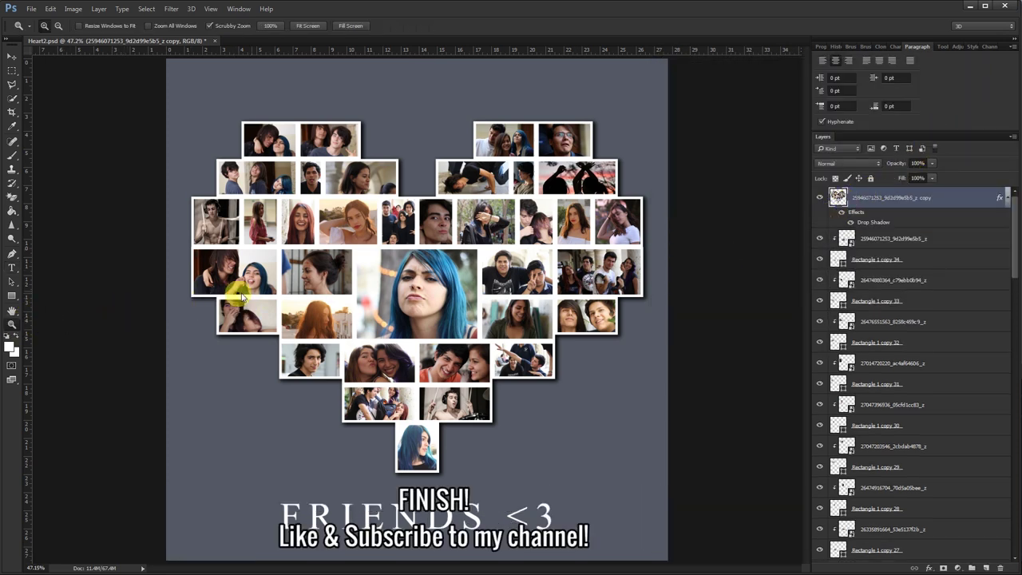
pyautogui.click(423, 278)
pyautogui.click(422, 277)
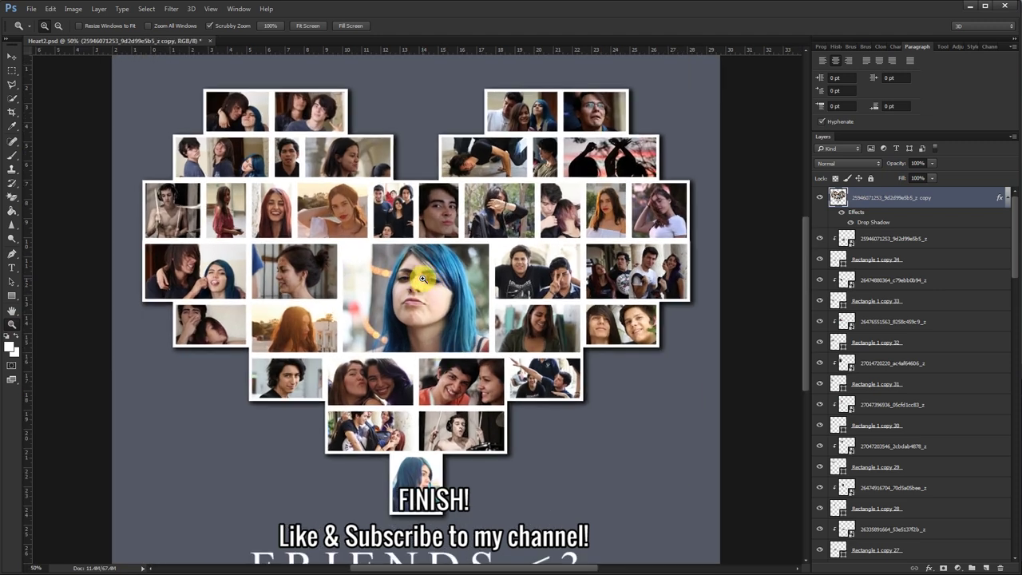
pyautogui.scroll(2, 808, 303)
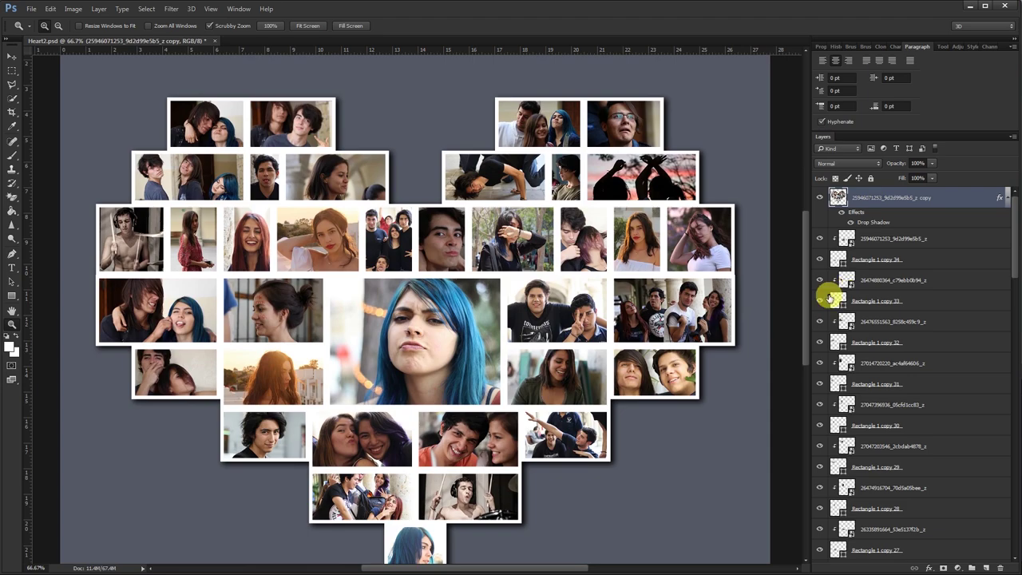
pyautogui.rightClick(463, 332)
pyautogui.click(482, 332)
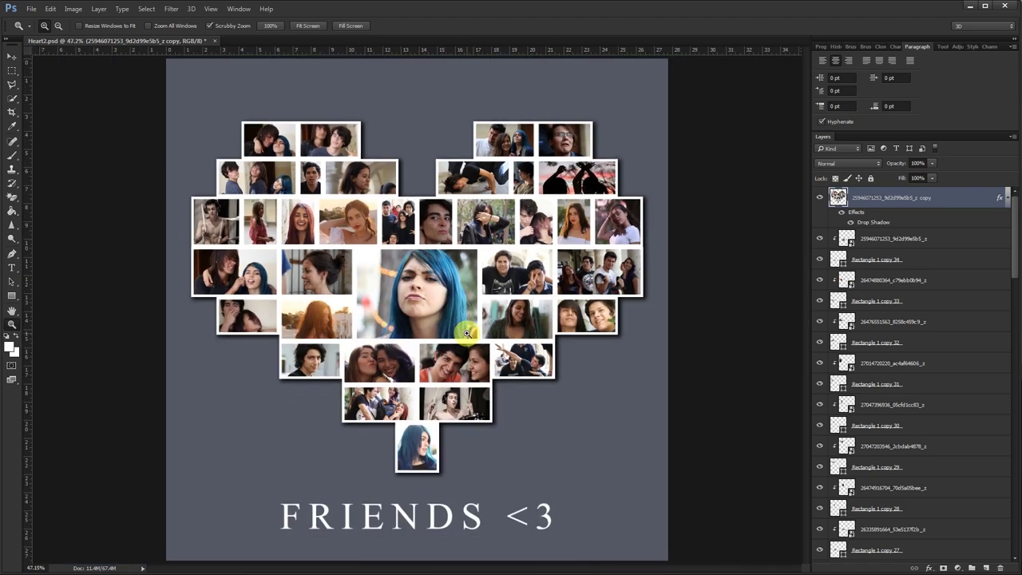